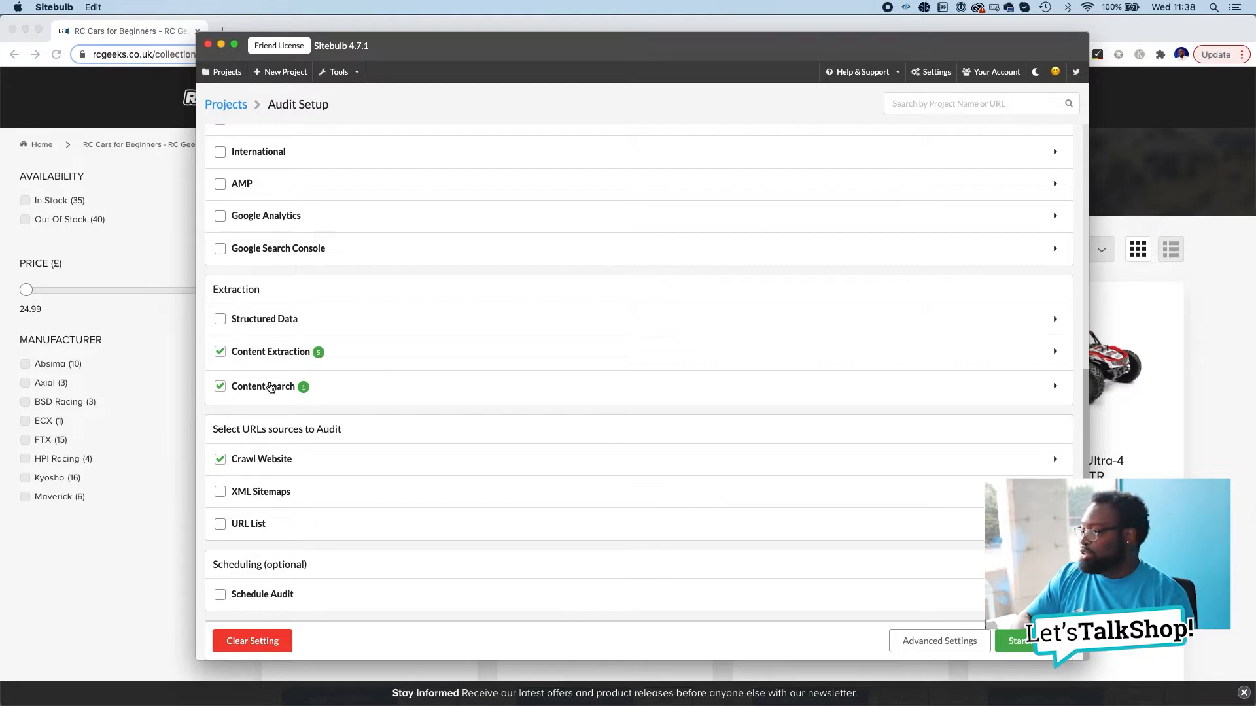
Step: Delete all existing content extraction rules: Breadcrumb, Product title, Price, Stock status and Description
{"action": "left_click", "coordinate": [356, 352]}
{"action": "scroll", "coordinate": [473, 410], "scroll_direction": "down", "scroll_amount": 2}
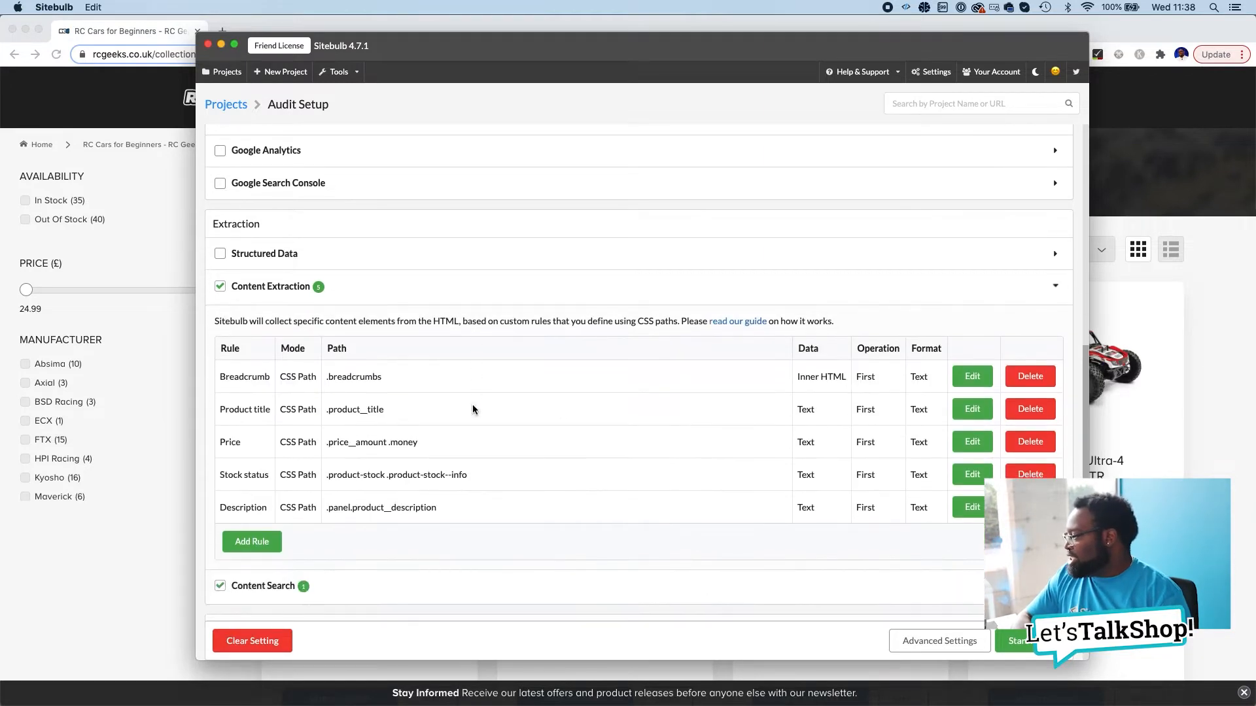
{"action": "left_click", "coordinate": [1032, 381]}
{"action": "left_click", "coordinate": [1044, 381]}
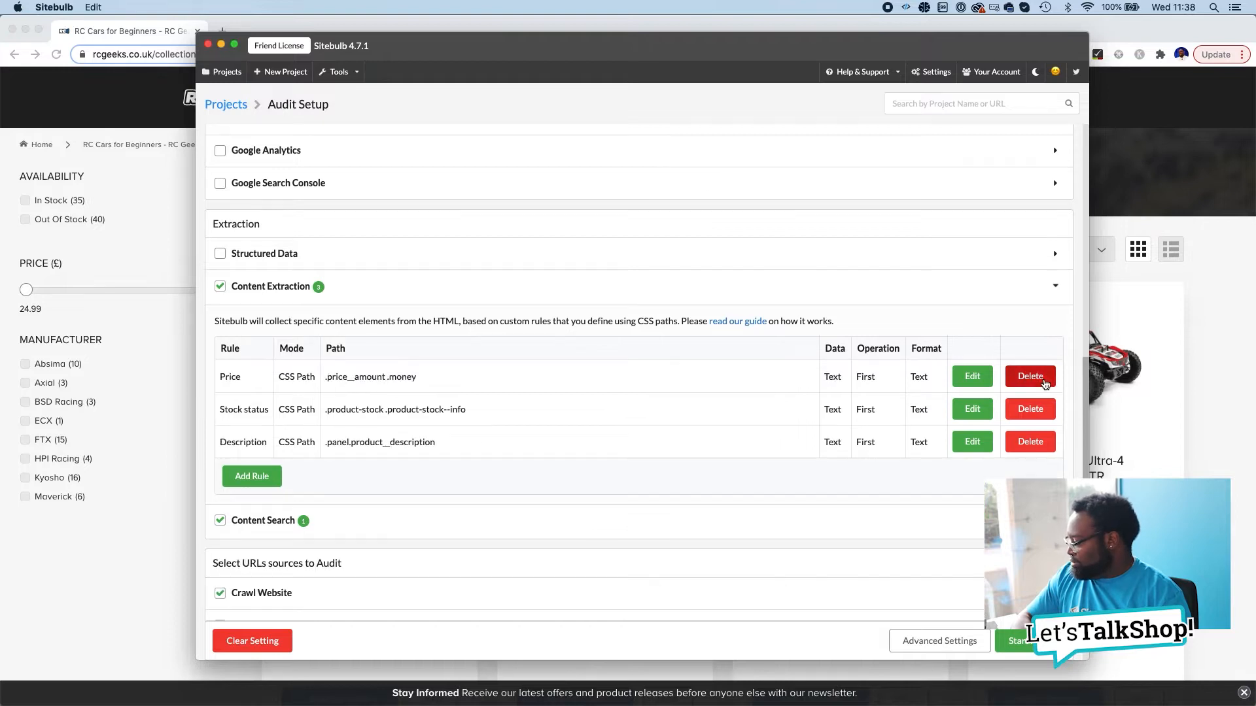
{"action": "left_click", "coordinate": [1044, 383]}
{"action": "left_click", "coordinate": [1043, 382]}
{"action": "left_click", "coordinate": [1043, 382]}
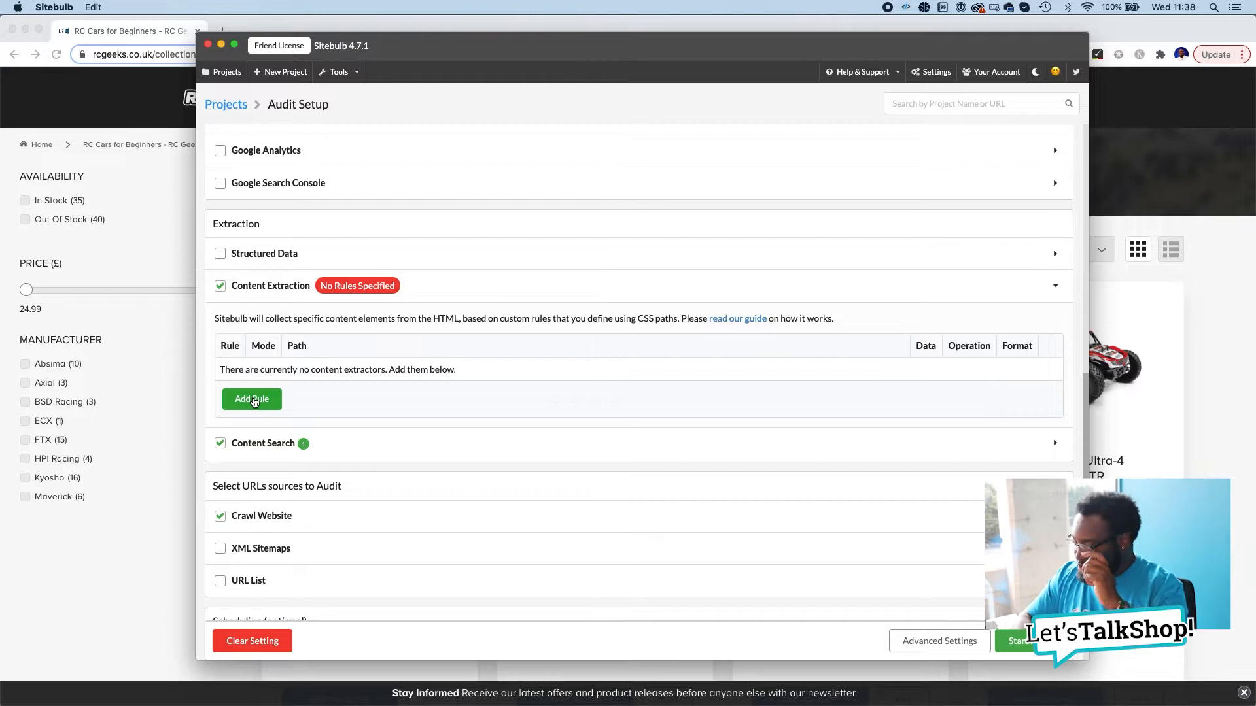
Step: Start a new content extraction rule, and copy the URL of the Axial SCX24 Deadbolt Rock Crawler RTR Green product page from Chrome
{"action": "left_click", "coordinate": [253, 399]}
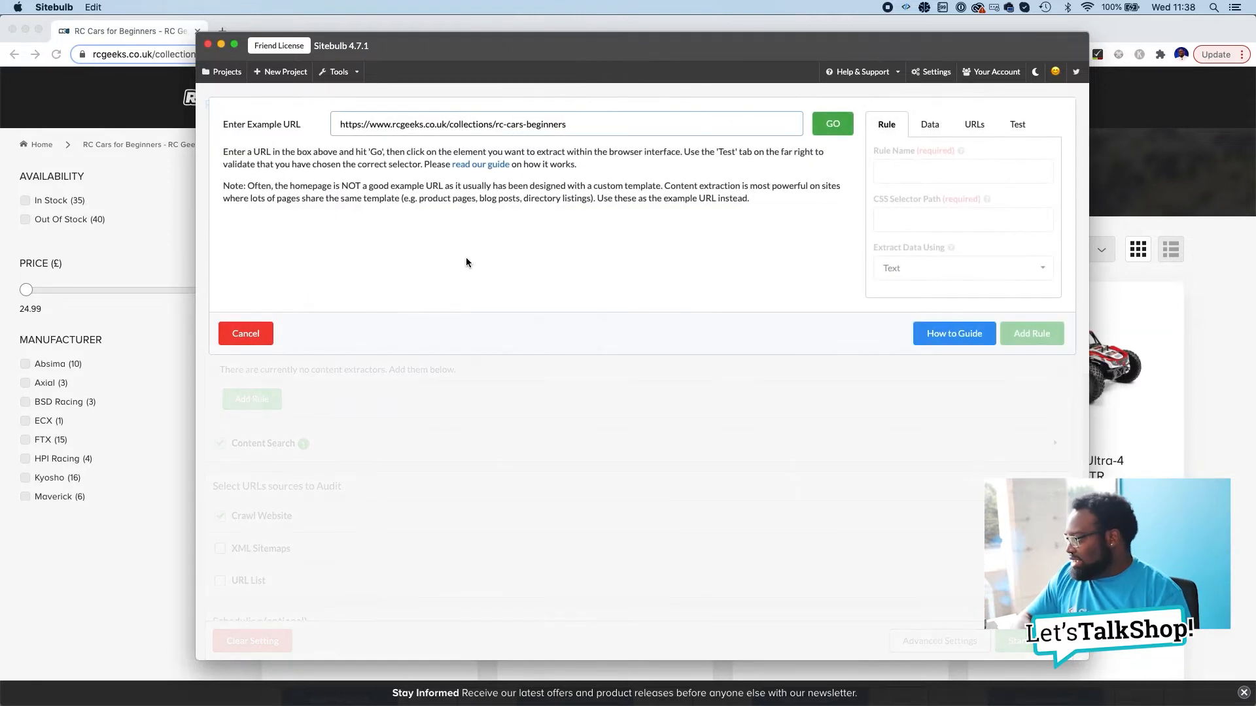
{"action": "left_click", "coordinate": [626, 128]}
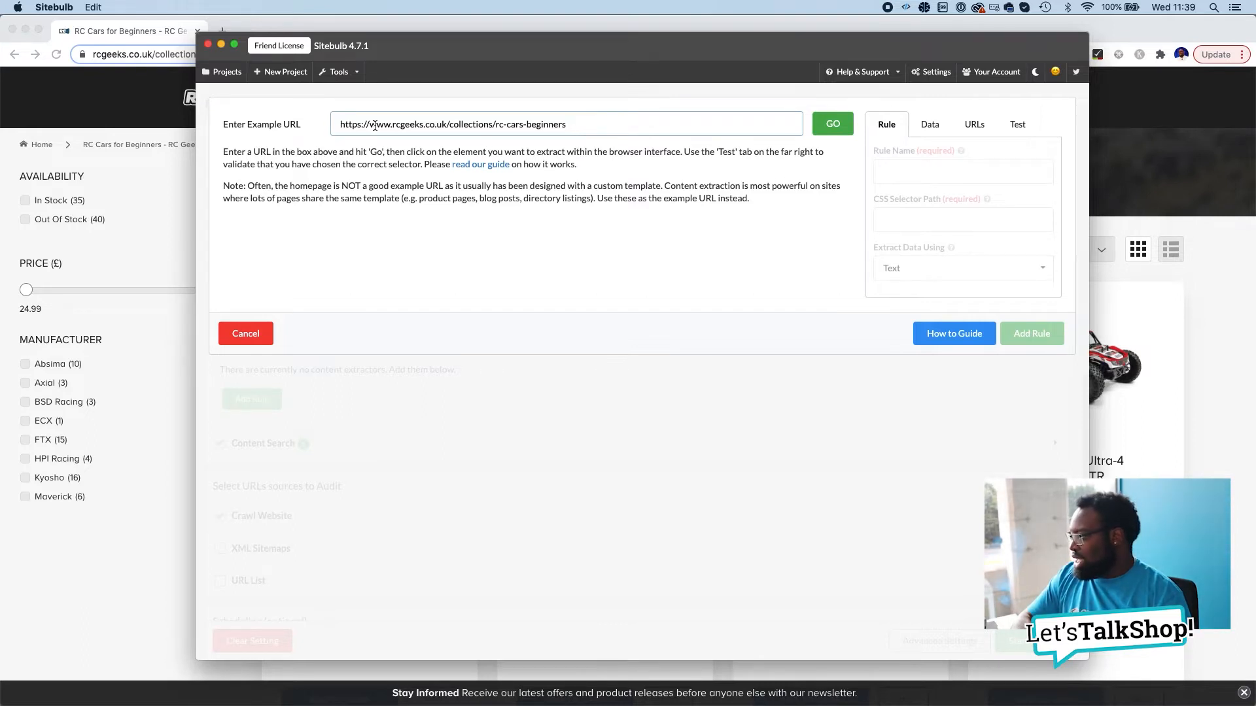
{"action": "left_click", "coordinate": [179, 271]}
{"action": "left_click", "coordinate": [385, 364]}
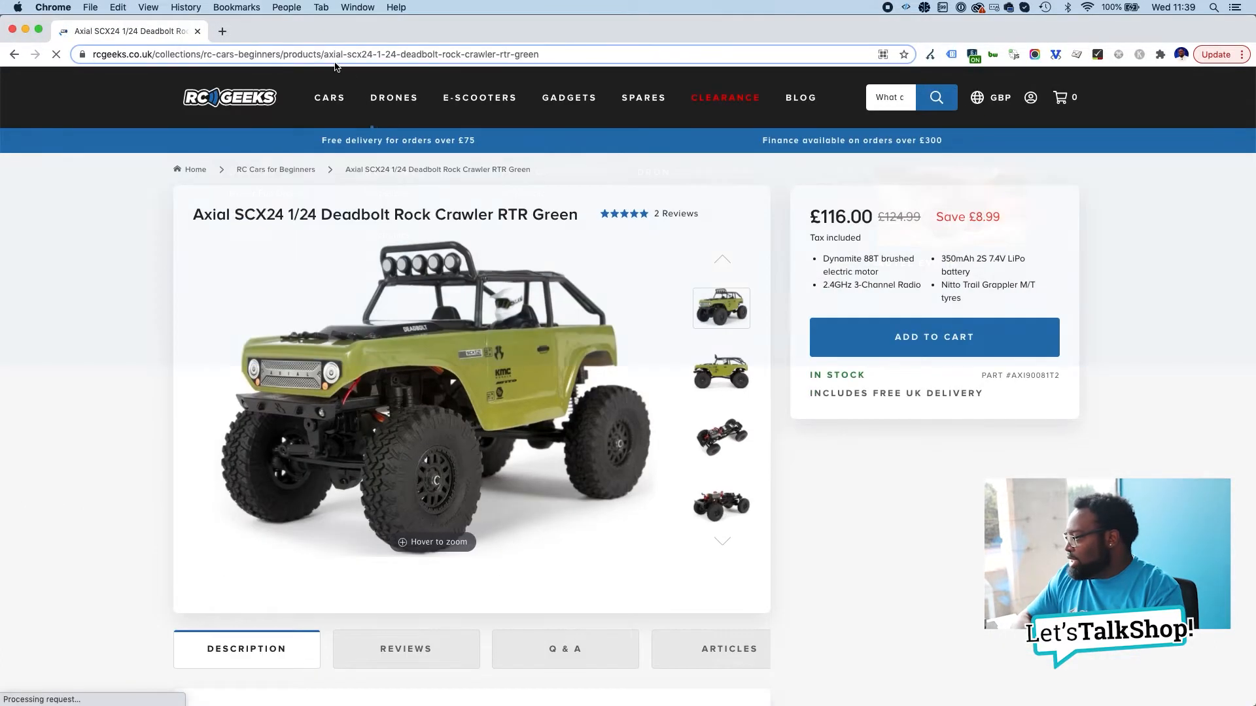
{"action": "left_click", "coordinate": [334, 58]}
{"action": "key", "text": "super+c"}
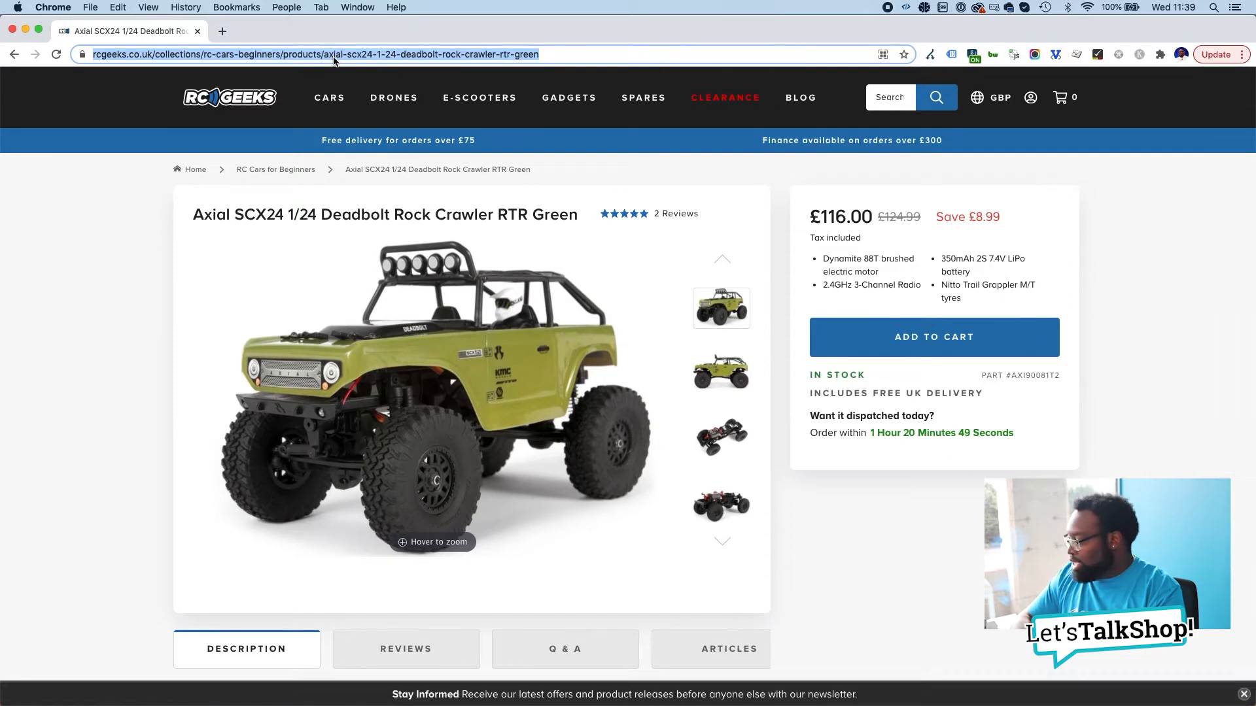
Step: Switch back to Sitebulb, replace the example URL with the copied product page address and load the page
{"action": "key", "text": "super+Tab"}
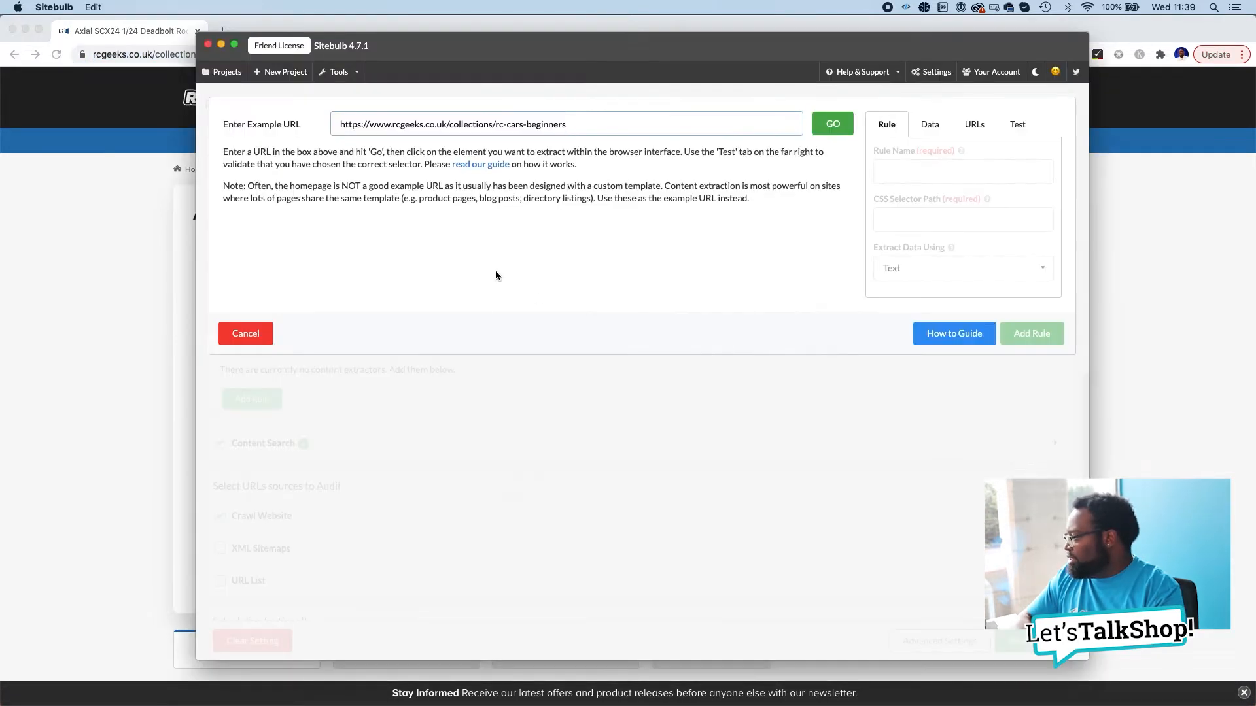
{"action": "triple_click", "coordinate": [530, 124]}
{"action": "key", "text": "super+v"}
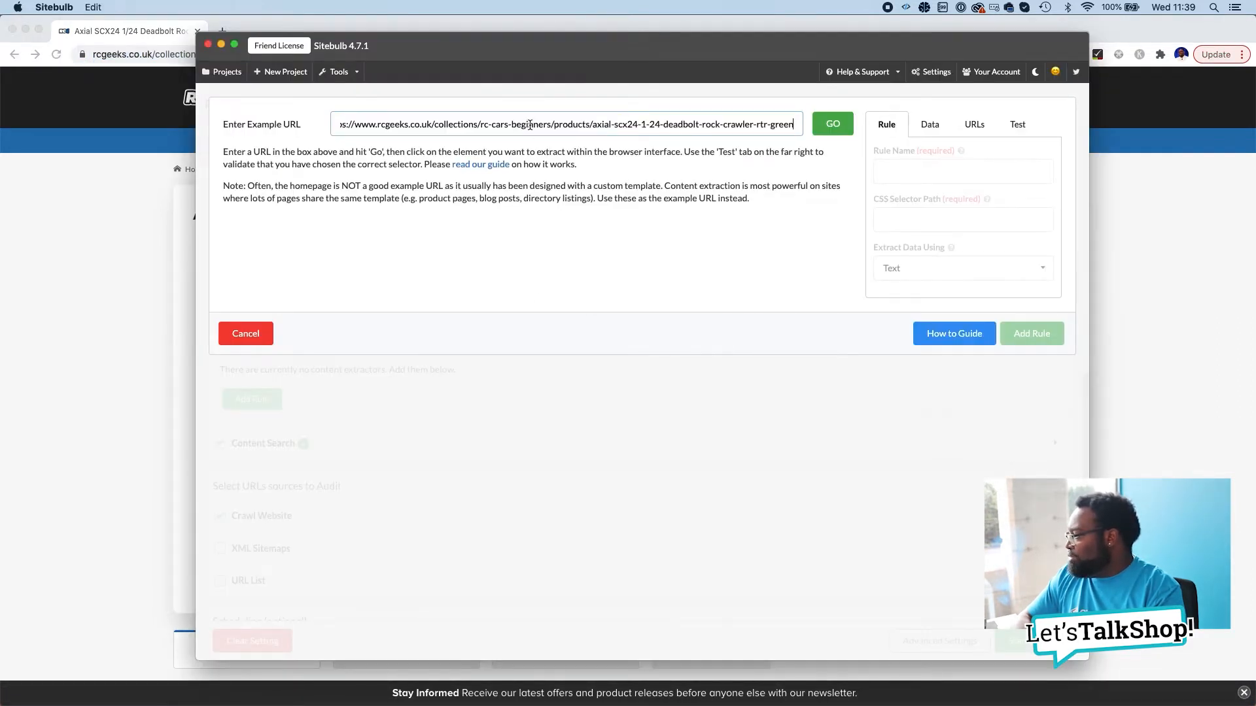
{"action": "left_click", "coordinate": [832, 124]}
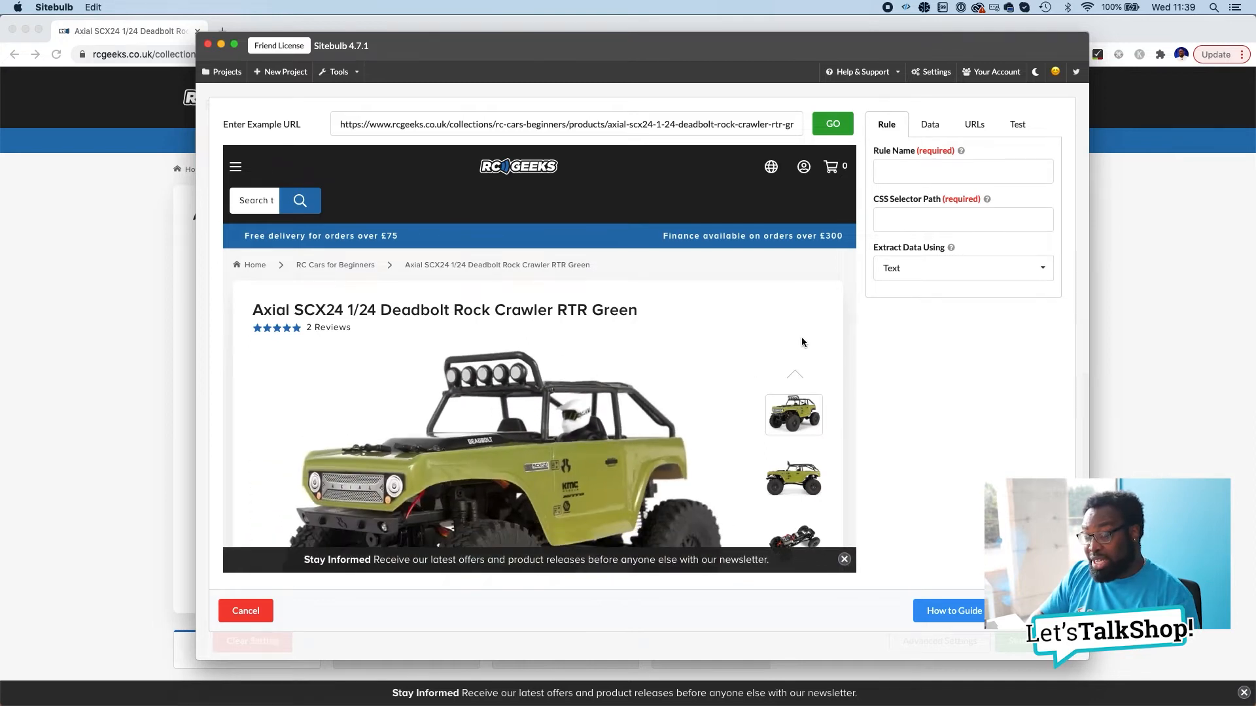
Step: Name the extraction rule "Product title"
{"action": "left_click", "coordinate": [919, 170]}
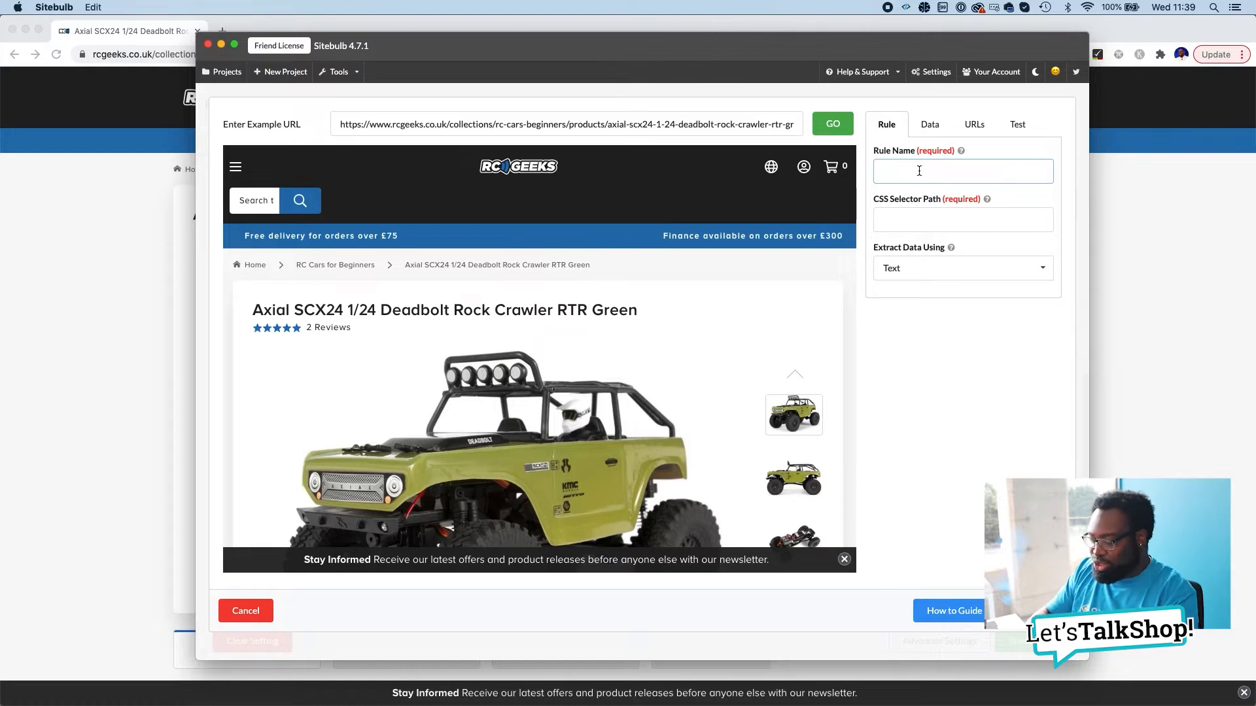
{"action": "type", "text": "Product title"}
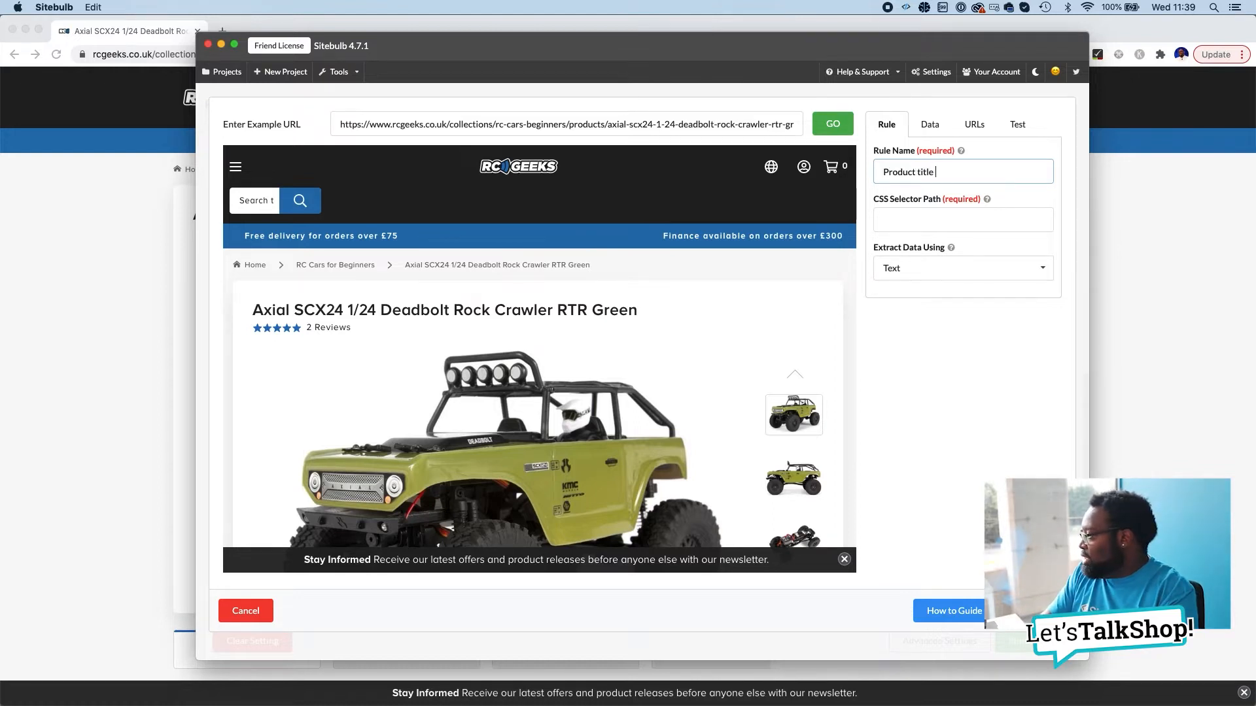
{"action": "key", "text": "Tab"}
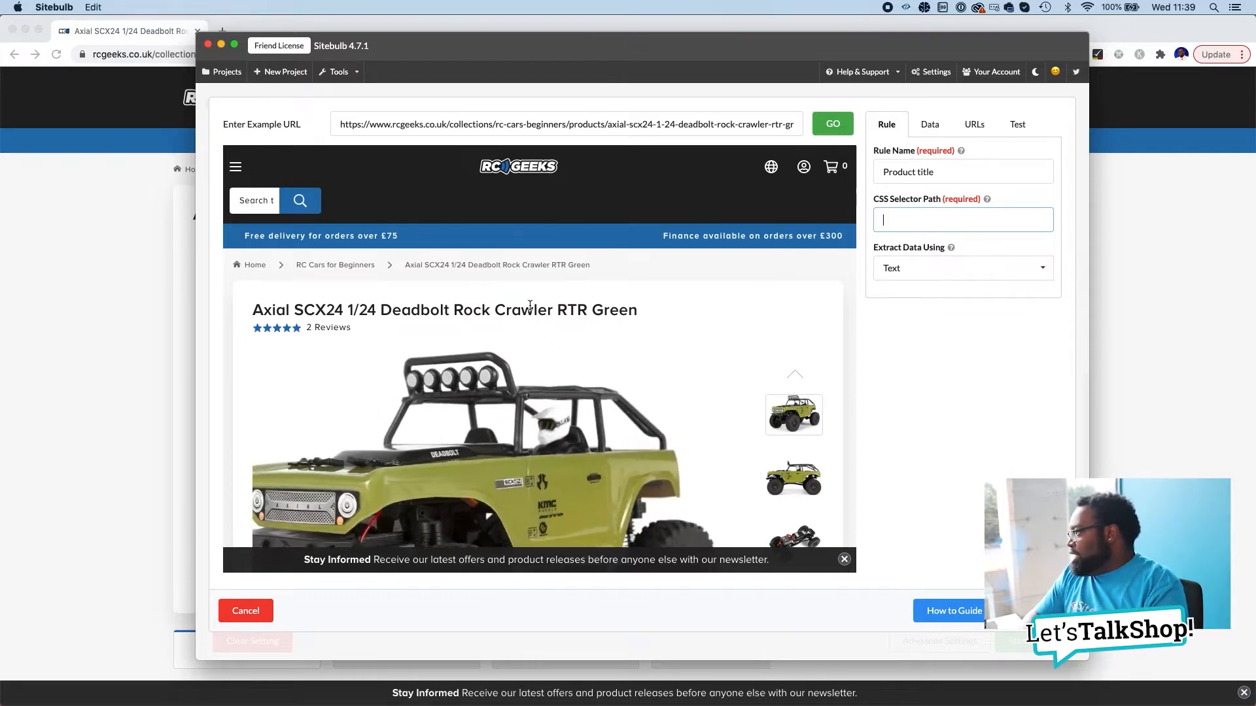
Step: Inspect the product title heading in Chrome, copy its class product__title and paste it as the rule's CSS selector path in Sitebulb
{"action": "left_click", "coordinate": [129, 336]}
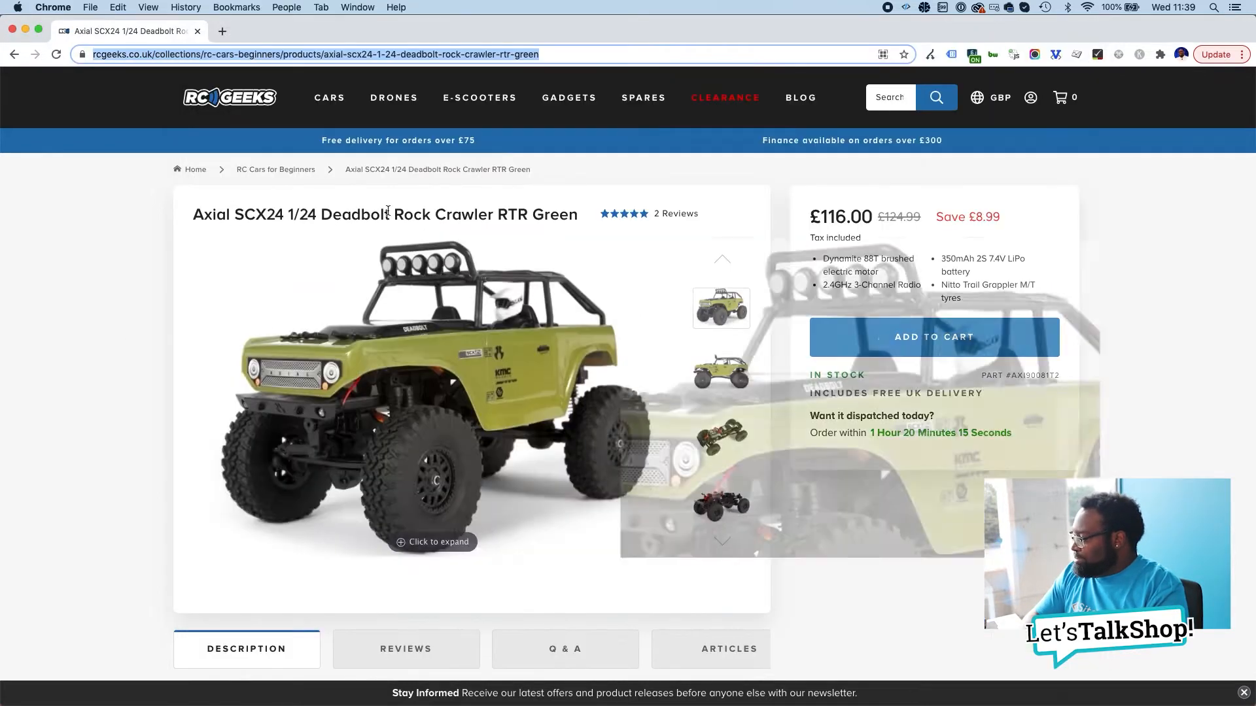
{"action": "right_click", "coordinate": [371, 212]}
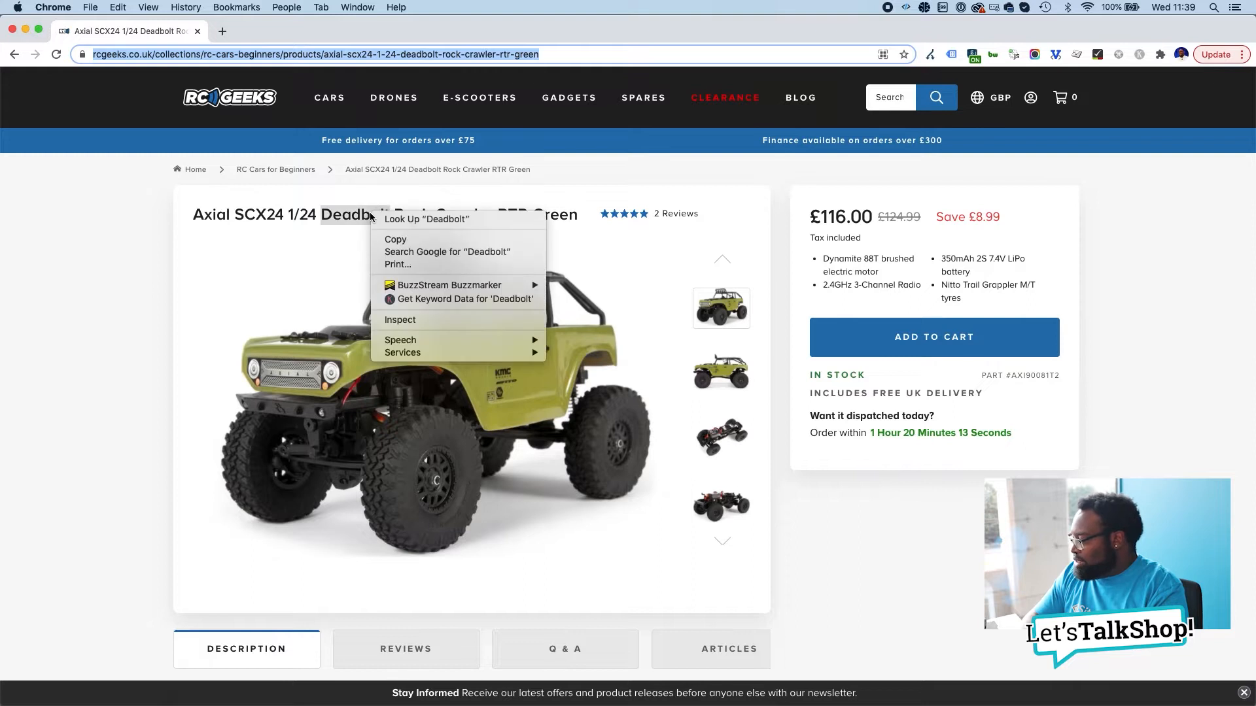
{"action": "left_click", "coordinate": [442, 319]}
{"action": "scroll", "coordinate": [626, 524], "scroll_direction": "down", "scroll_amount": 1}
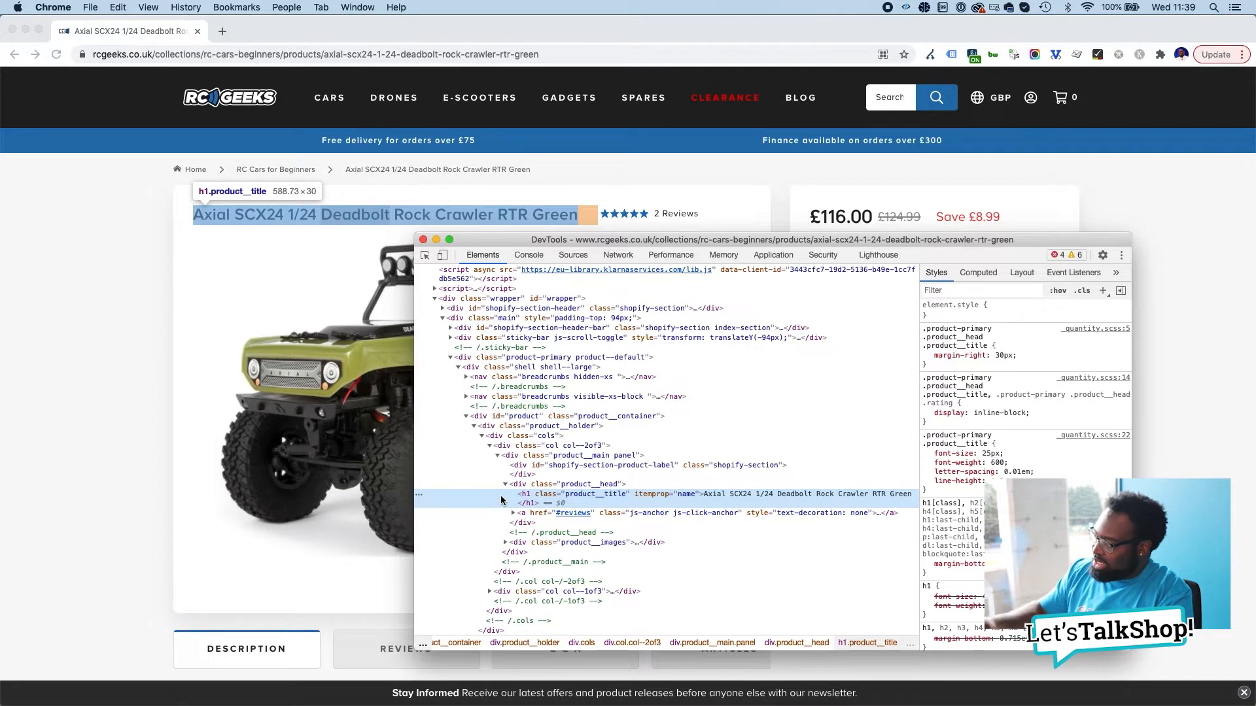
{"action": "double_click", "coordinate": [601, 495]}
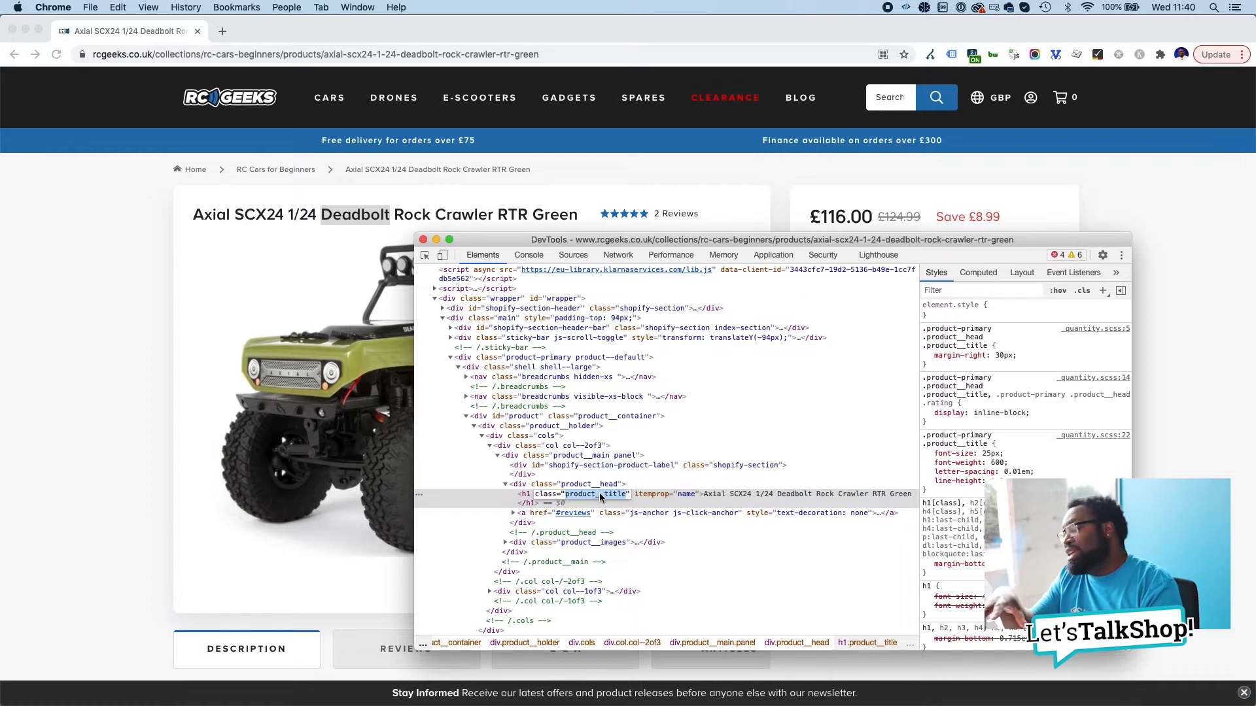
{"action": "key", "text": "cmd+c"}
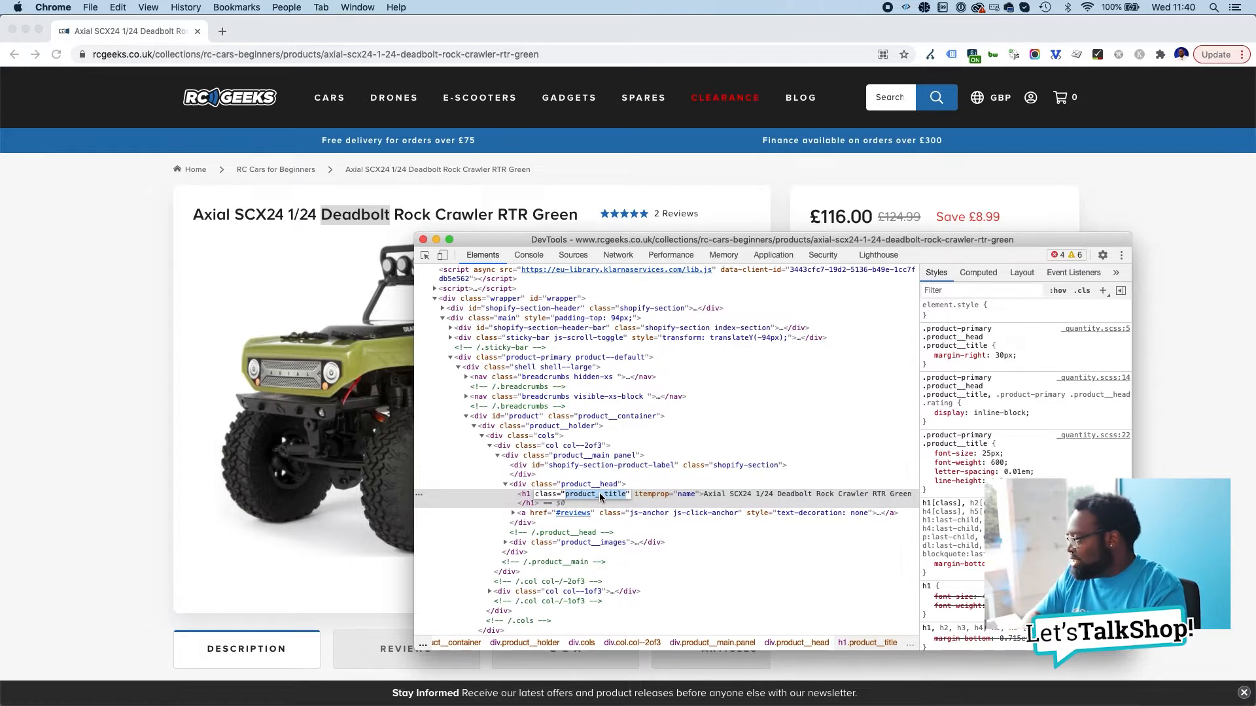
{"action": "key", "text": "cmd+Tab"}
{"action": "key", "text": "cmd+v"}
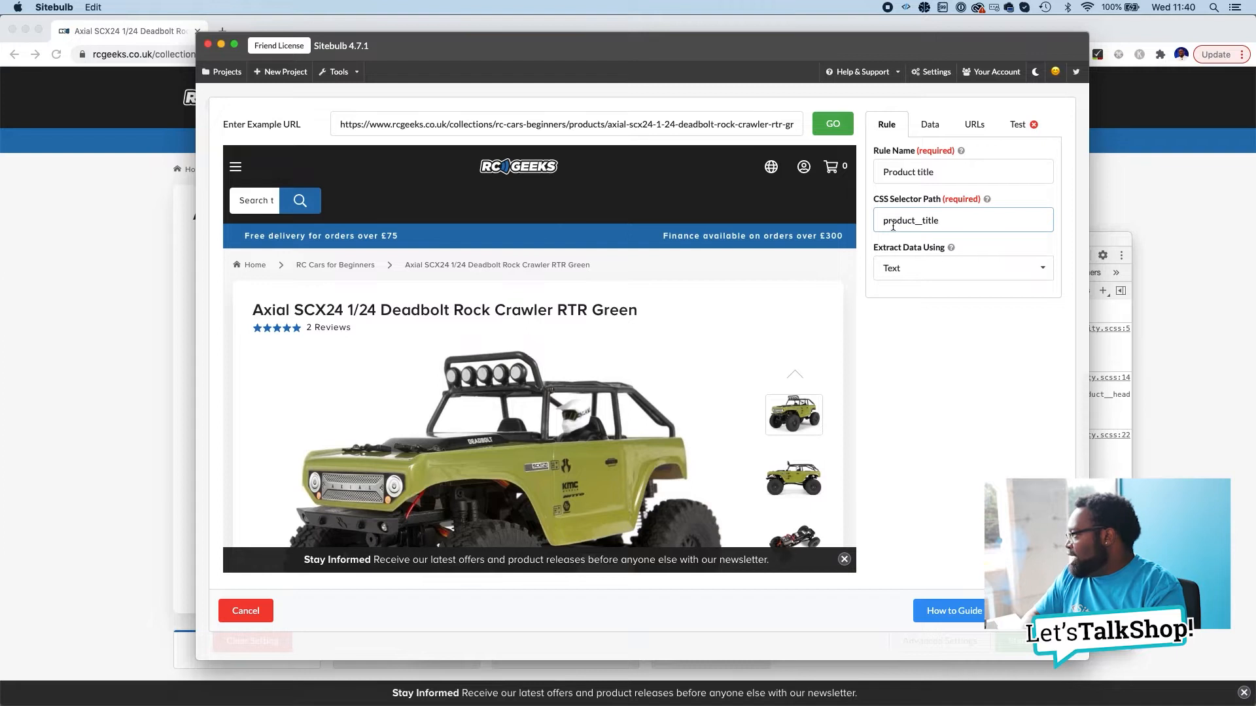
Step: Check the title's class selector among the styles in Chrome DevTools, and correct the rule's CSS selector path to .product__title in Sitebulb
{"action": "key", "text": "cmd+Tab"}
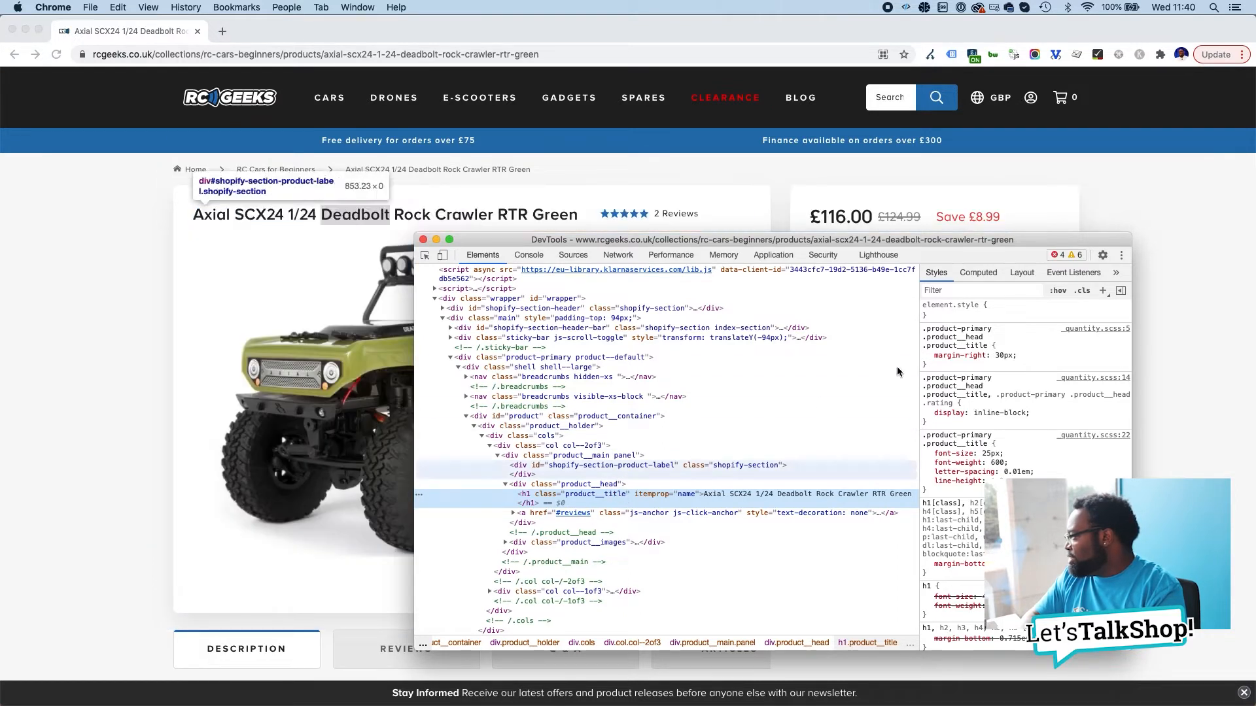
{"action": "left_click", "coordinate": [951, 347]}
{"action": "left_click", "coordinate": [951, 347]}
{"action": "double_click", "coordinate": [955, 347]}
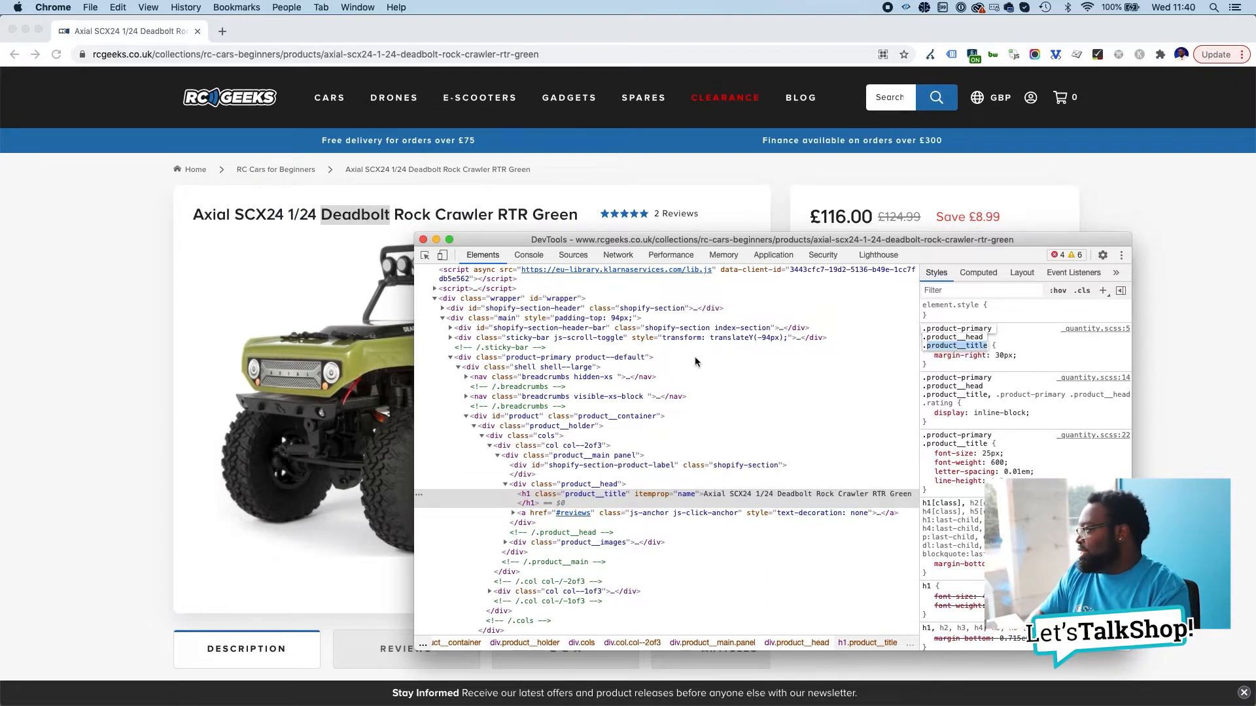
{"action": "key", "text": "super+Tab"}
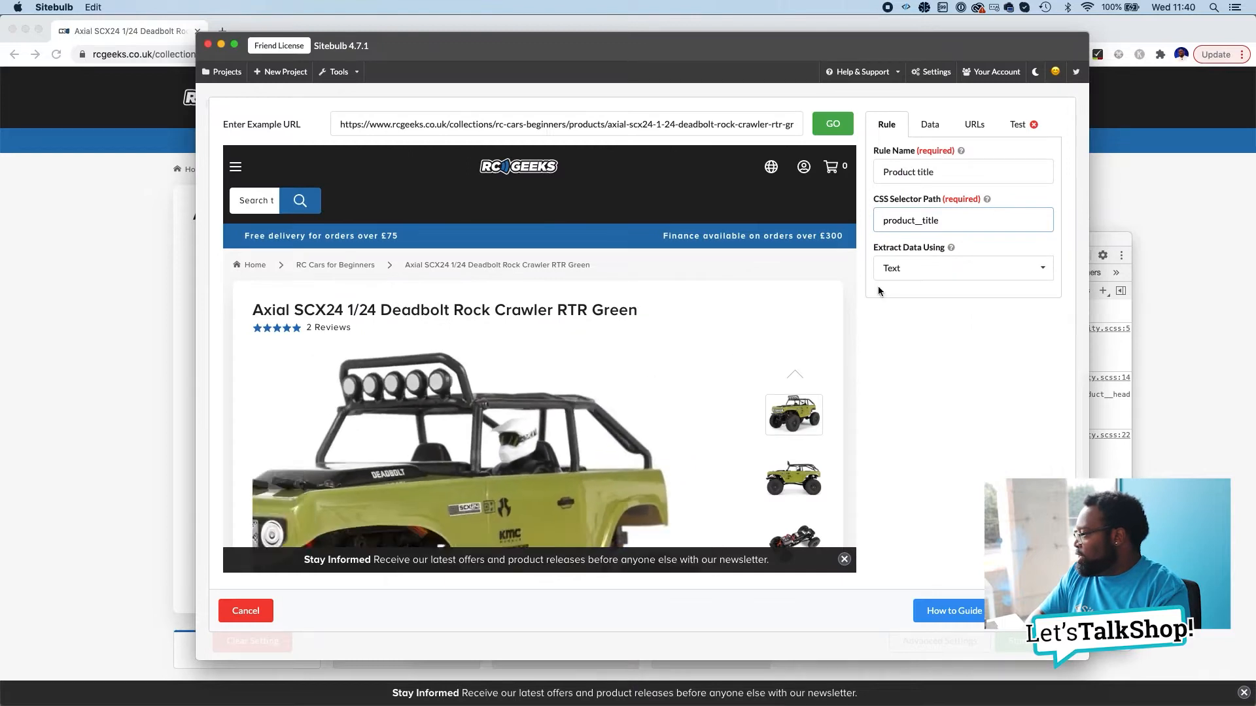
{"action": "type", "text": "."}
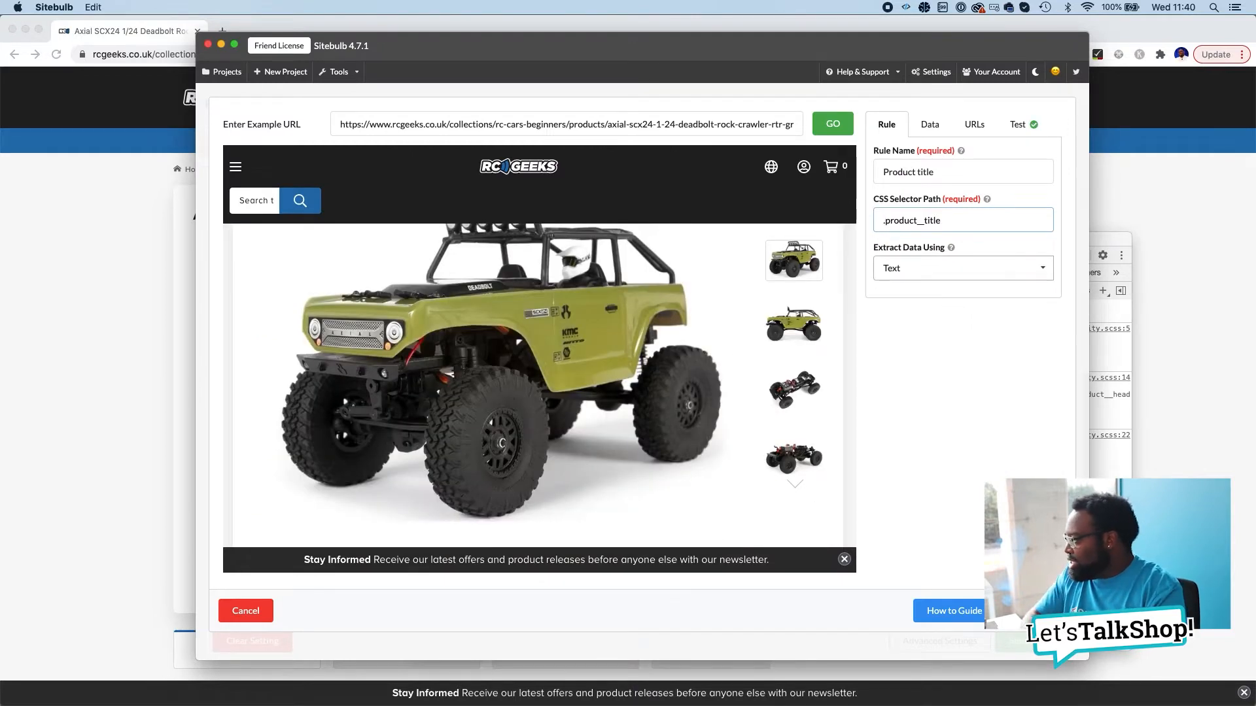
{"action": "scroll", "coordinate": [249, 314], "scroll_direction": "up", "scroll_amount": 5}
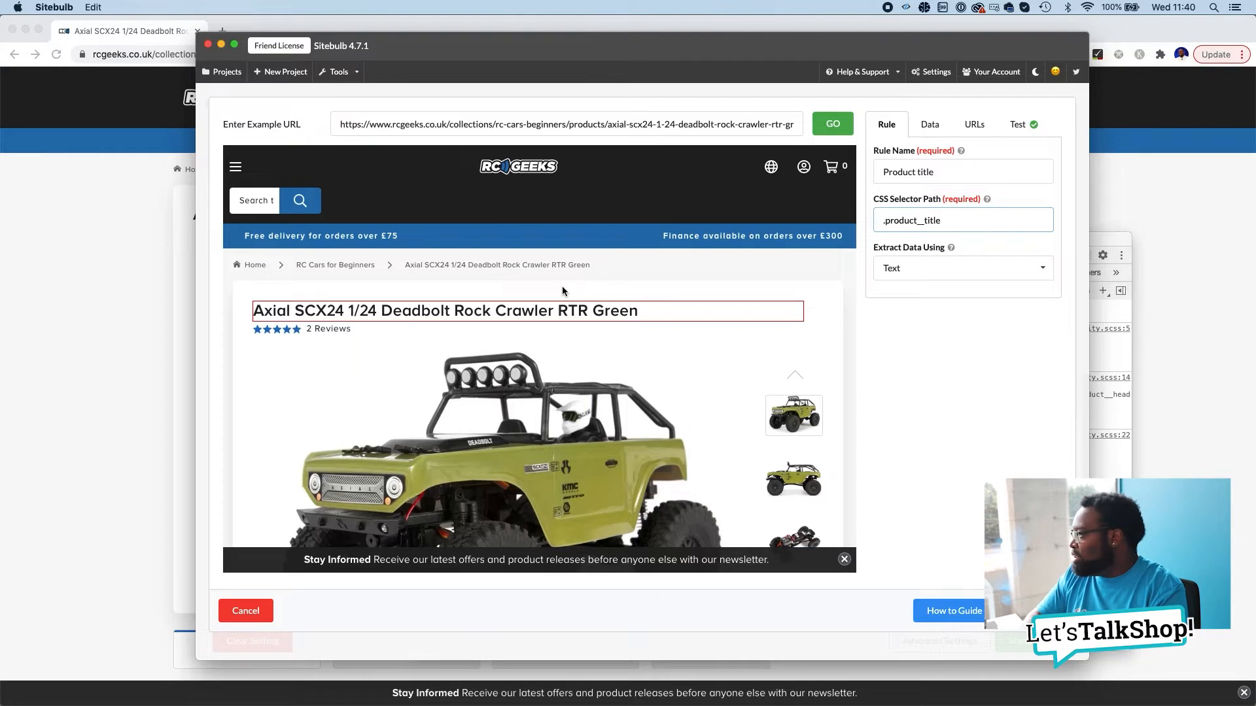
Step: Set the Product title rule to extract its data using Text
{"action": "left_click", "coordinate": [966, 270]}
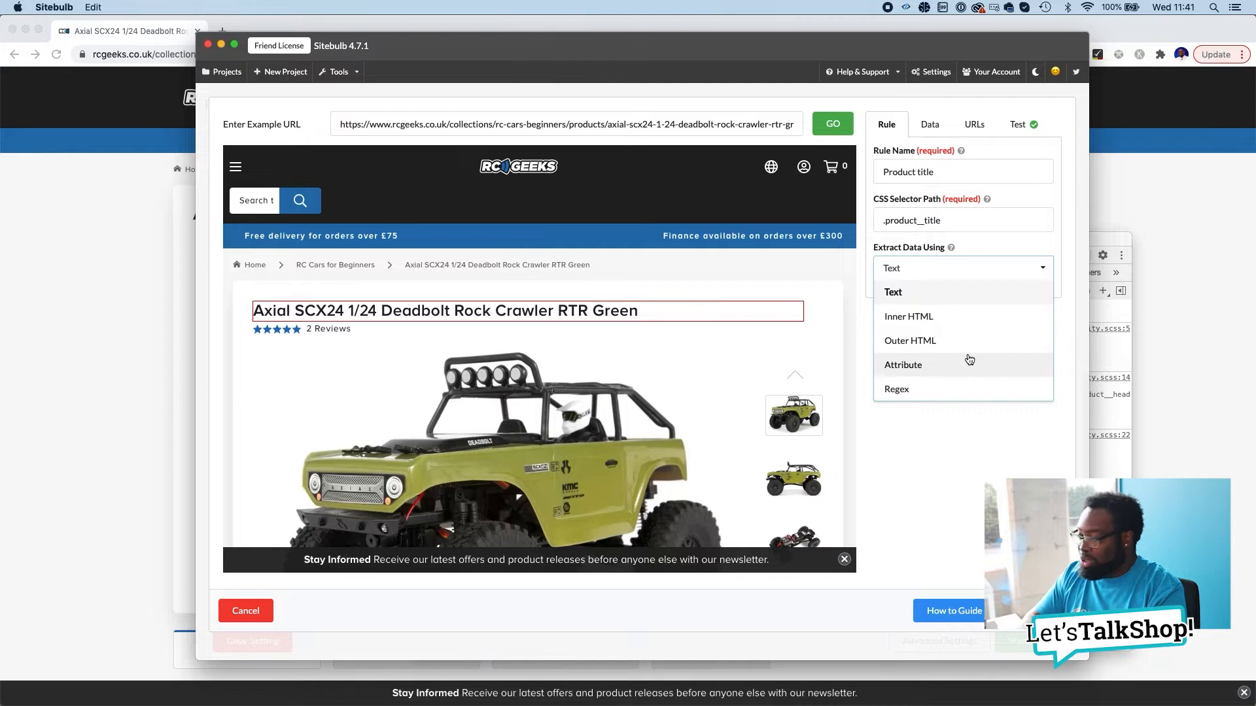
{"action": "left_click", "coordinate": [937, 293]}
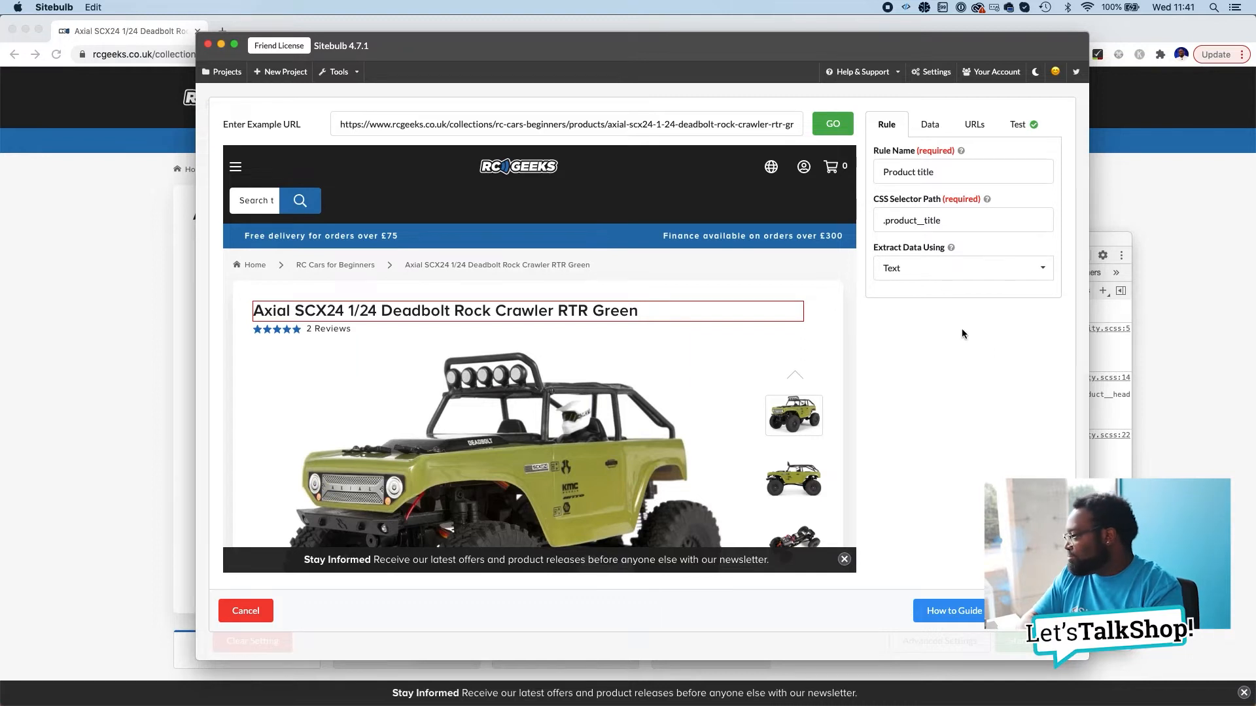
{"action": "left_click", "coordinate": [927, 127]}
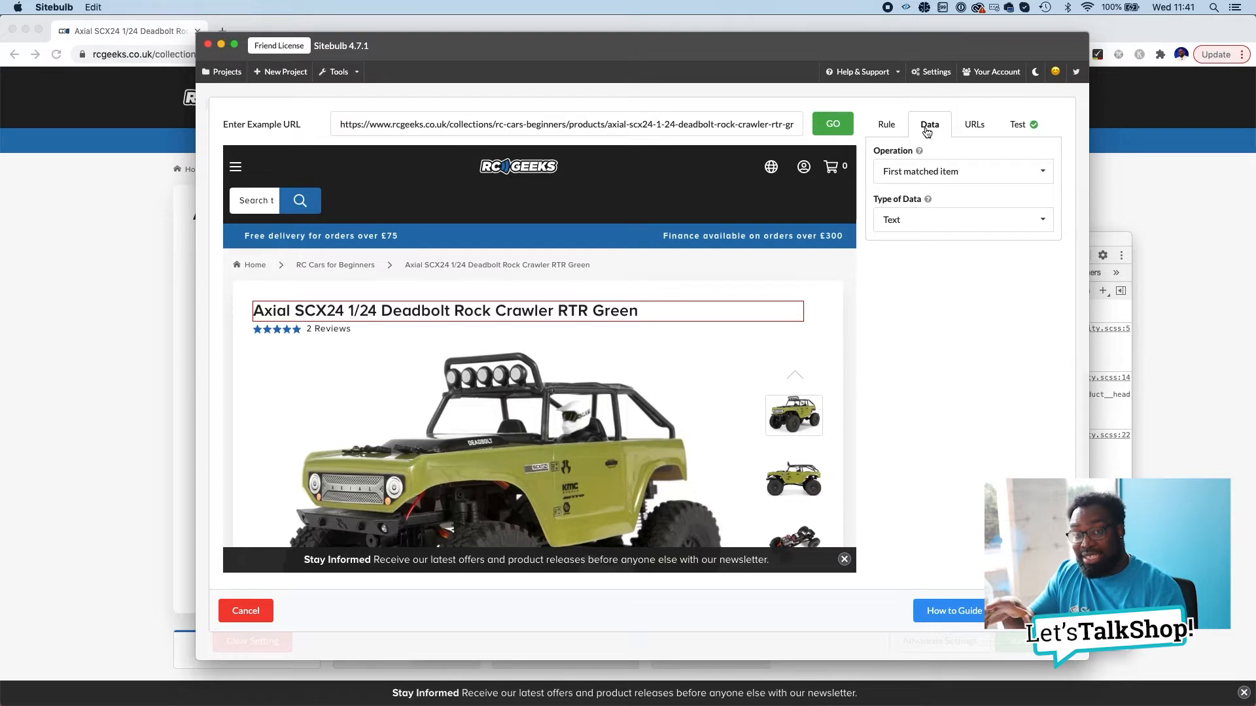
{"action": "left_click", "coordinate": [883, 127]}
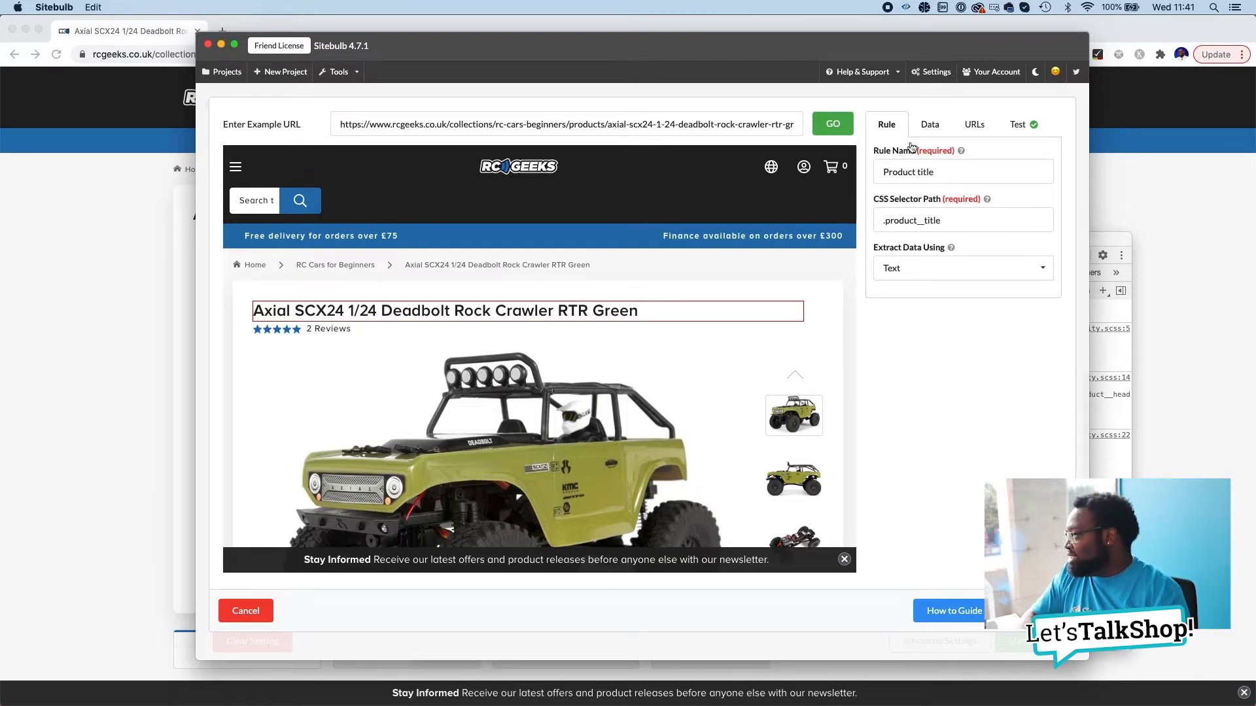
Step: Set the rule's operation to First matched item and review the available data types, keeping Text
{"action": "left_click", "coordinate": [931, 125]}
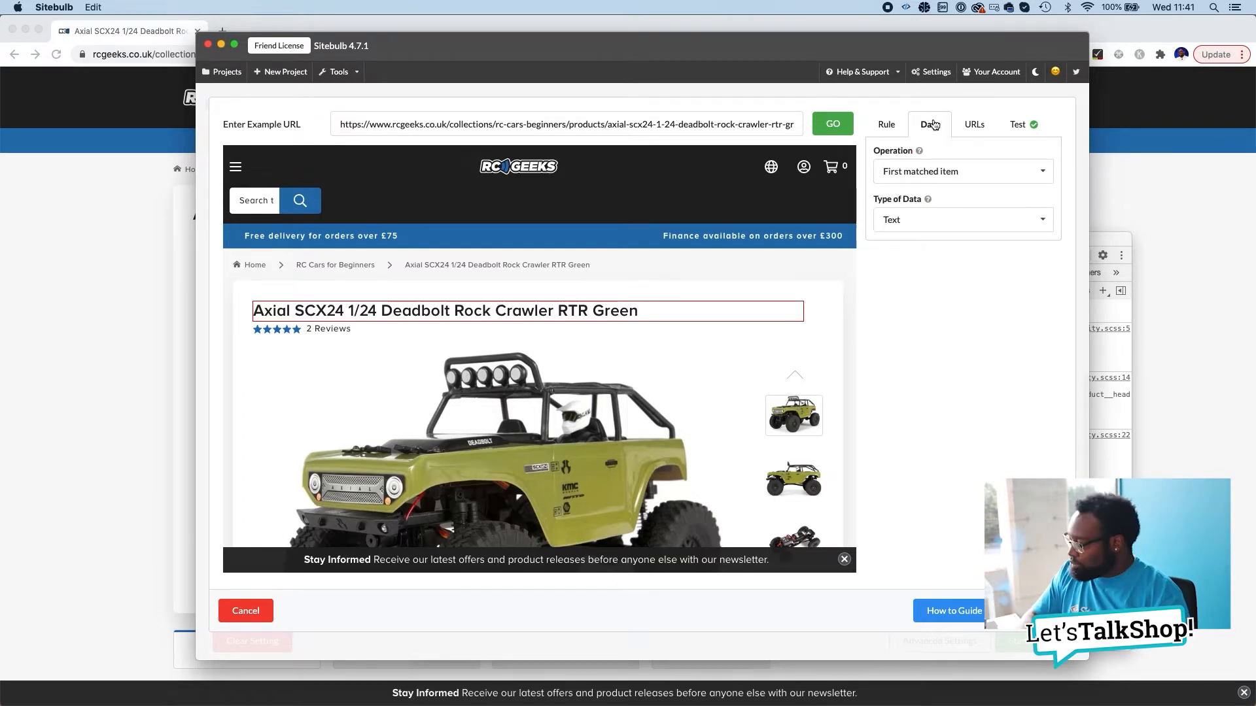
{"action": "left_click", "coordinate": [938, 219]}
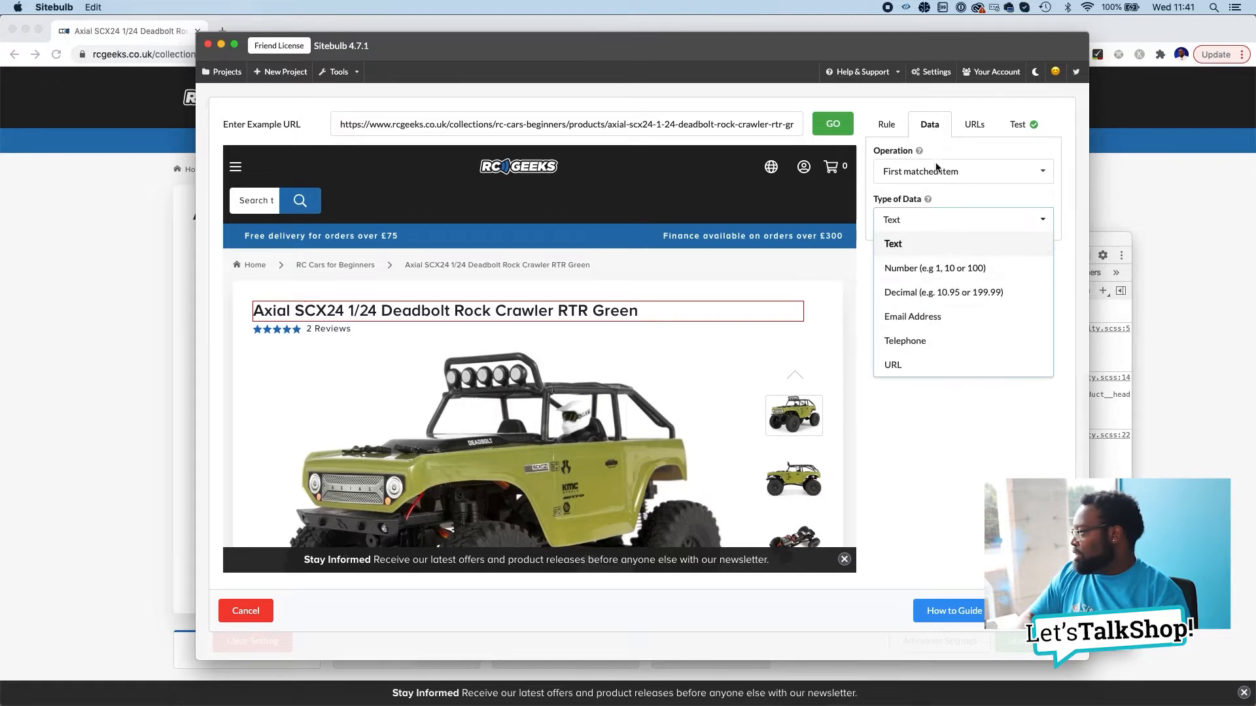
{"action": "left_click", "coordinate": [954, 171]}
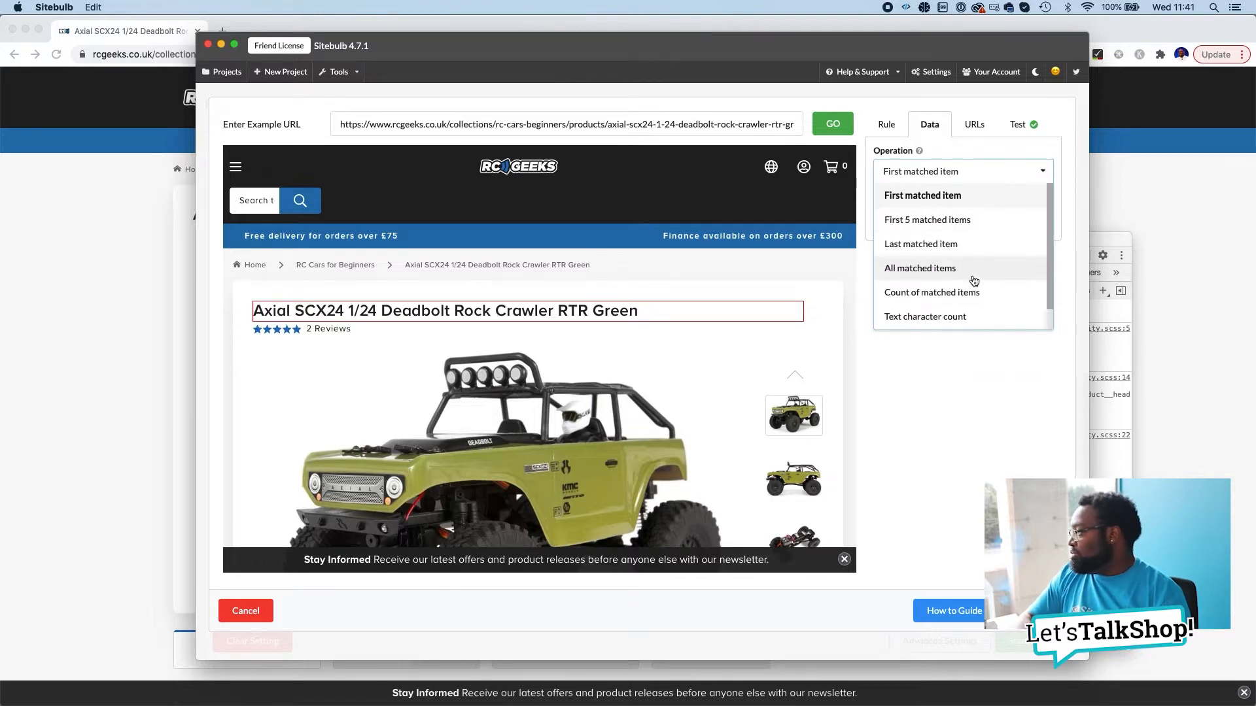
{"action": "scroll", "coordinate": [968, 288], "scroll_direction": "down", "scroll_amount": 1}
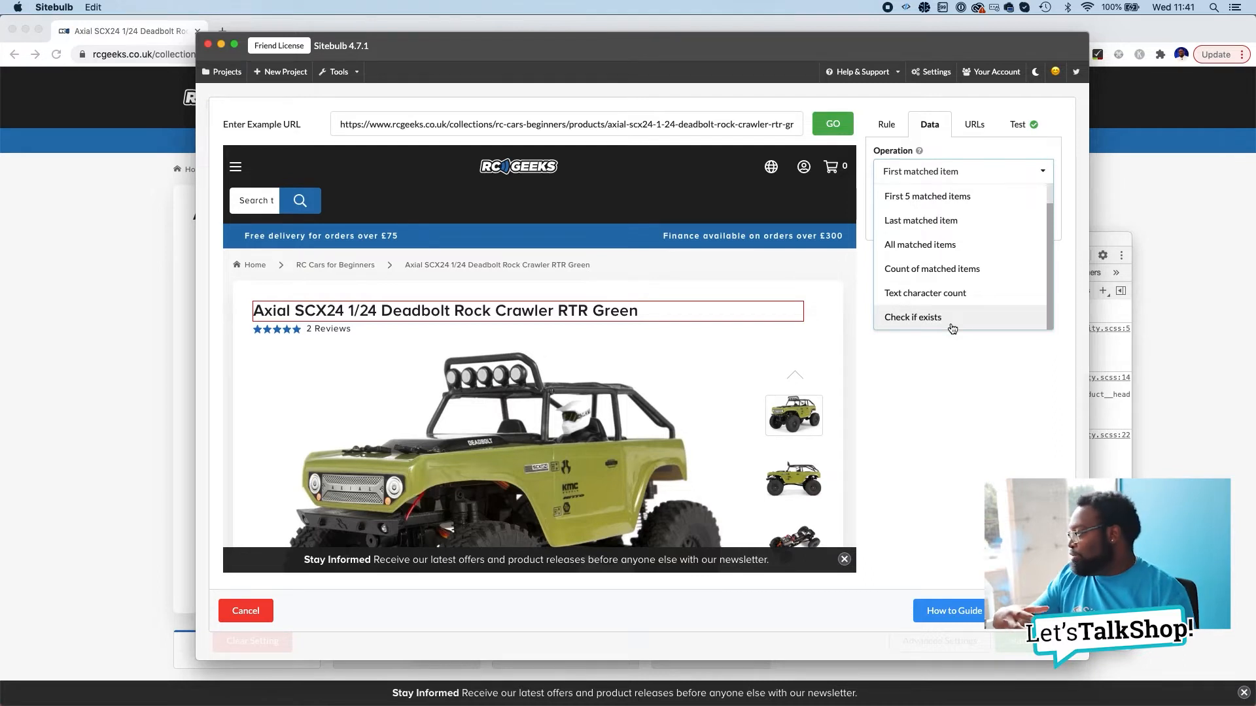
{"action": "scroll", "coordinate": [952, 327], "scroll_direction": "up", "scroll_amount": 1}
{"action": "left_click", "coordinate": [942, 196]}
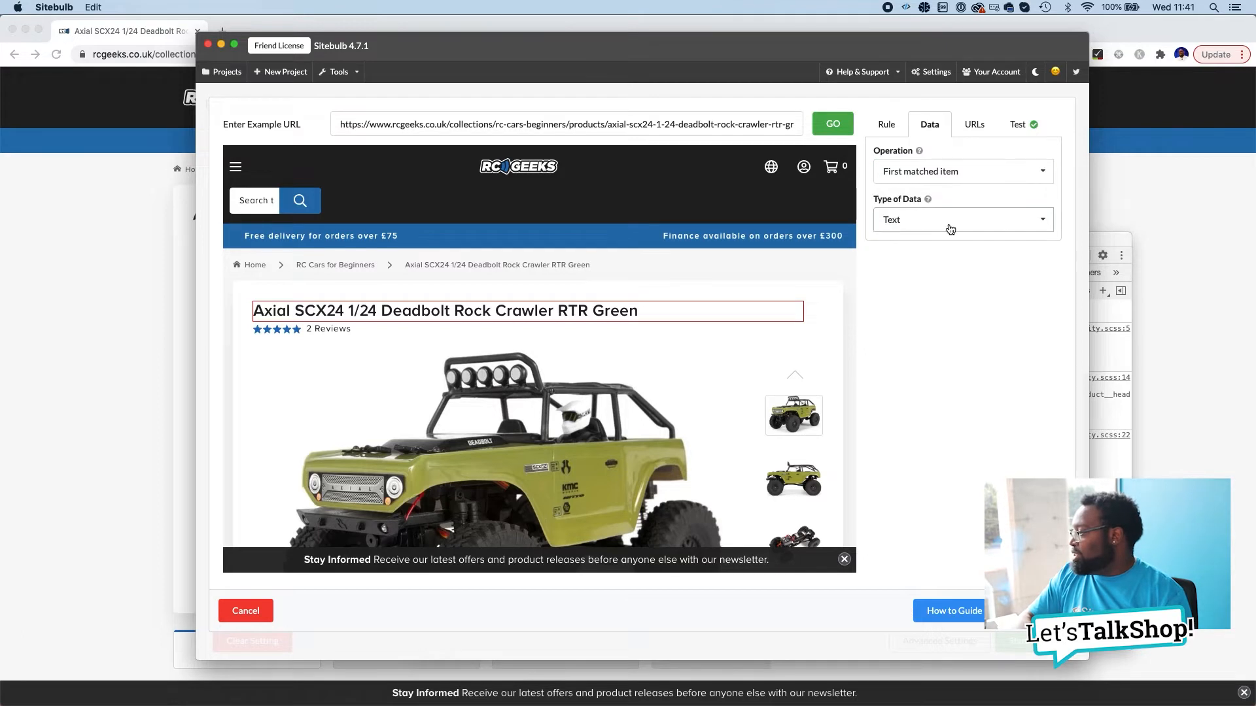
{"action": "left_click", "coordinate": [951, 229]}
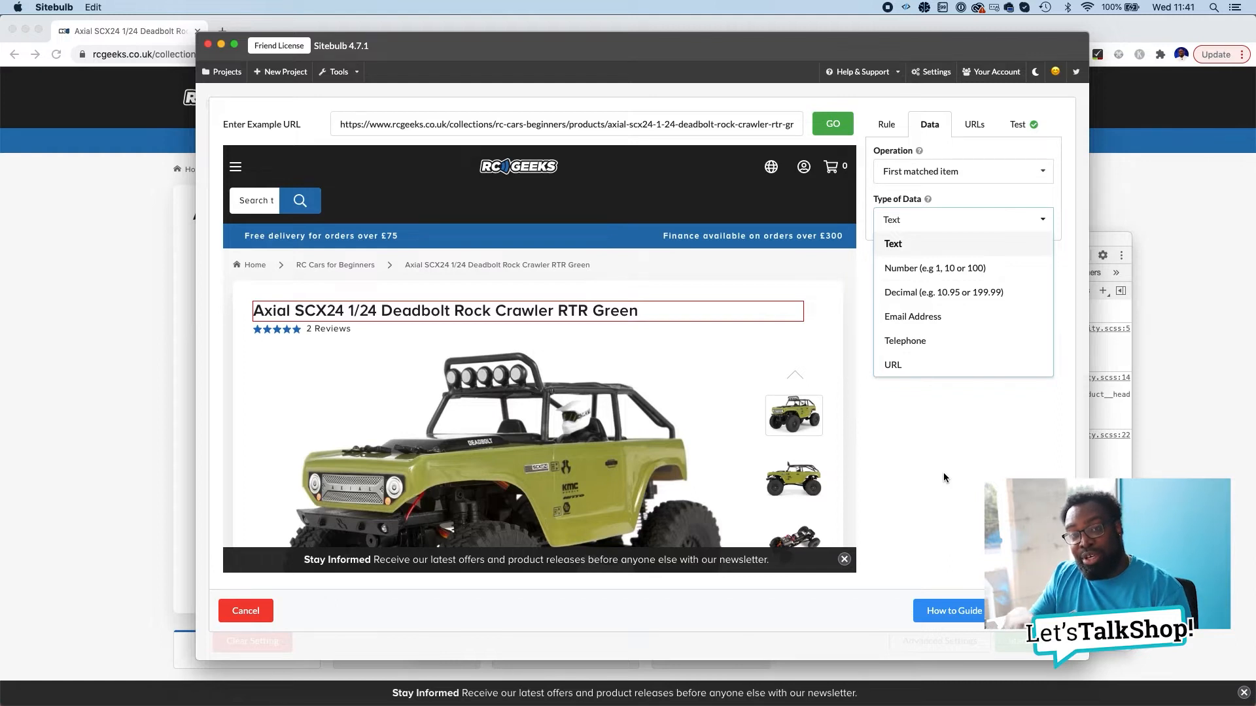
{"action": "left_click", "coordinate": [988, 450]}
Step: Review the Product title rule's optional URL matching settings and check the title extracted in its test results
{"action": "left_click", "coordinate": [973, 125]}
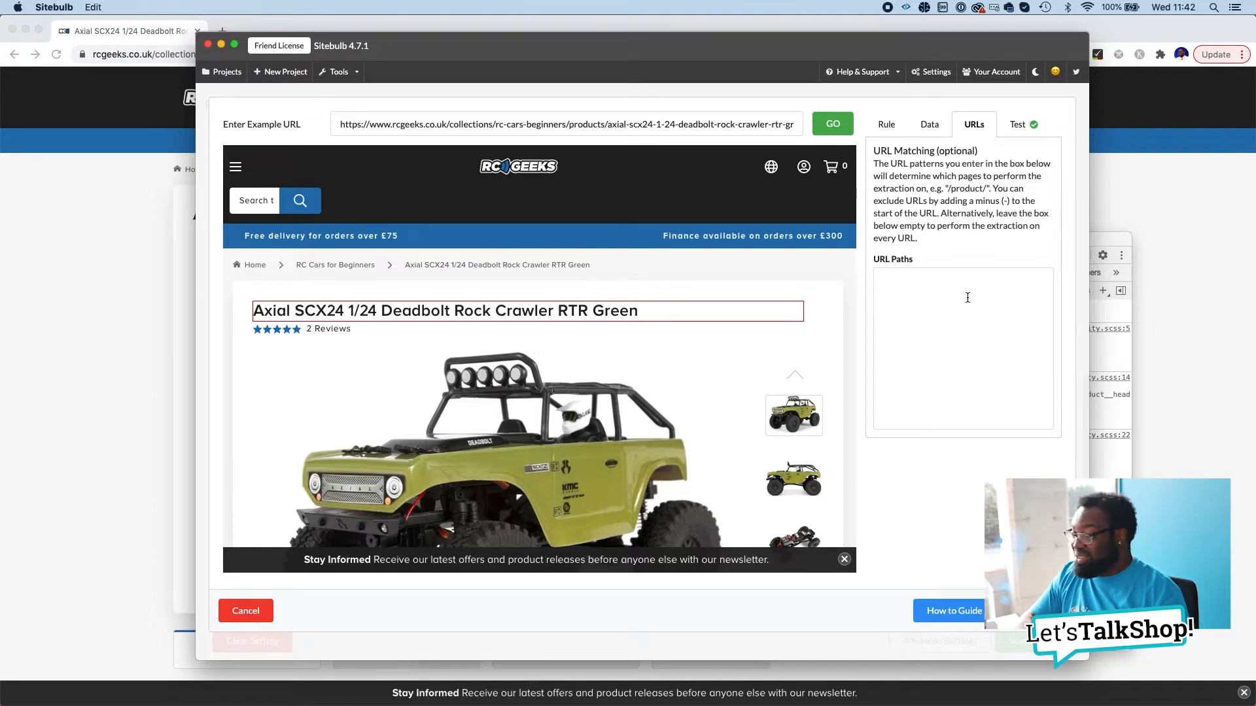
{"action": "left_click", "coordinate": [1028, 124]}
{"action": "left_click_drag", "start_coordinate": [887, 253], "coordinate": [1002, 268]}
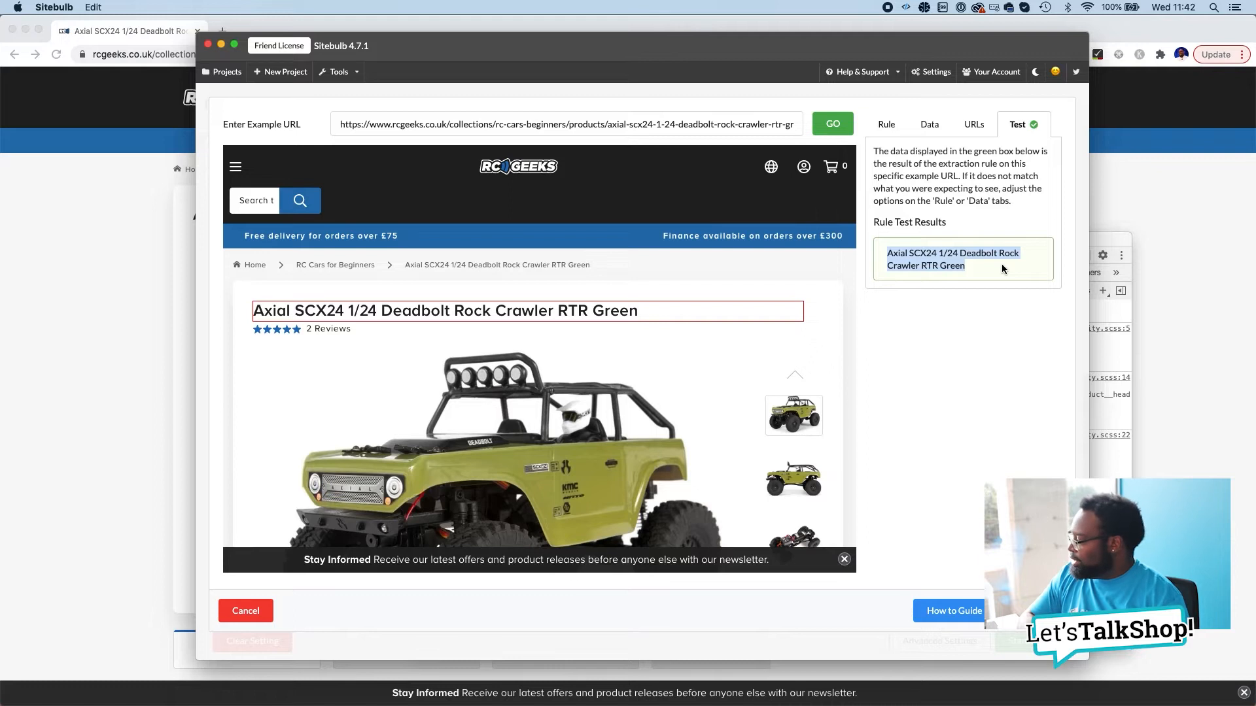
{"action": "left_click", "coordinate": [1002, 268]}
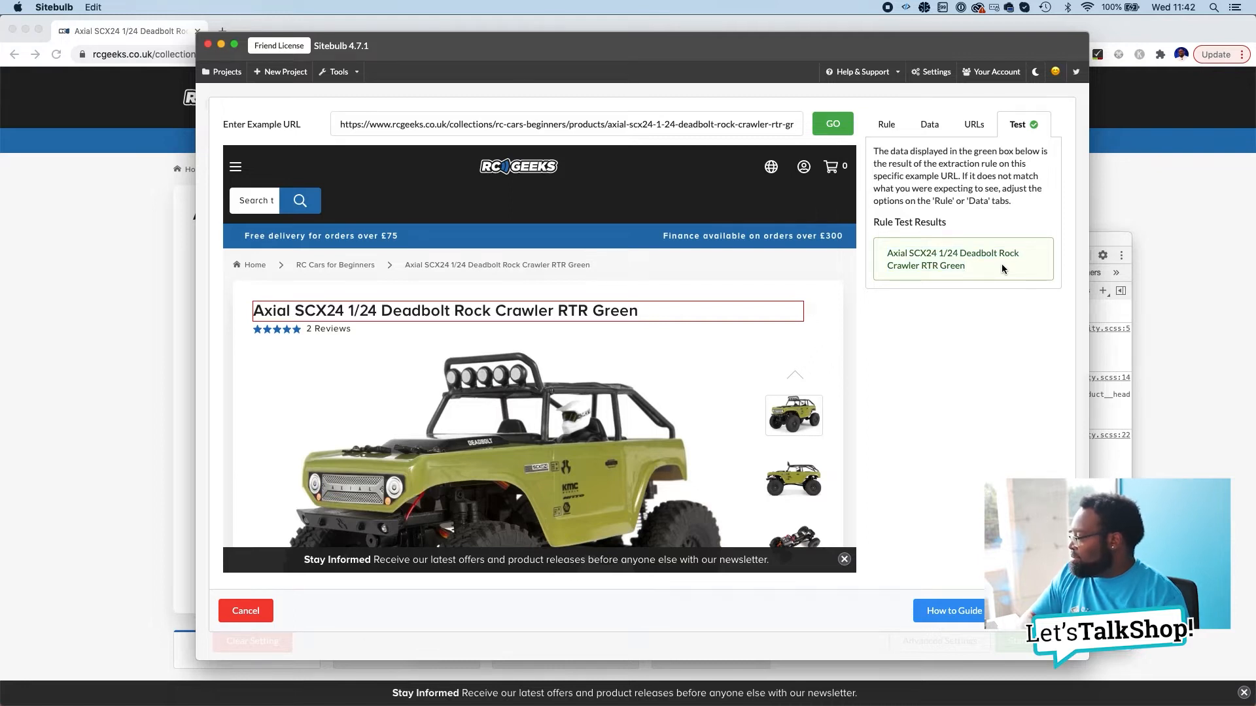
Step: Try the CSS selector path without its leading dot, as product__title, and check the rule's test results
{"action": "left_click", "coordinate": [890, 126]}
{"action": "left_click", "coordinate": [888, 220]}
{"action": "key", "text": "Delete"}
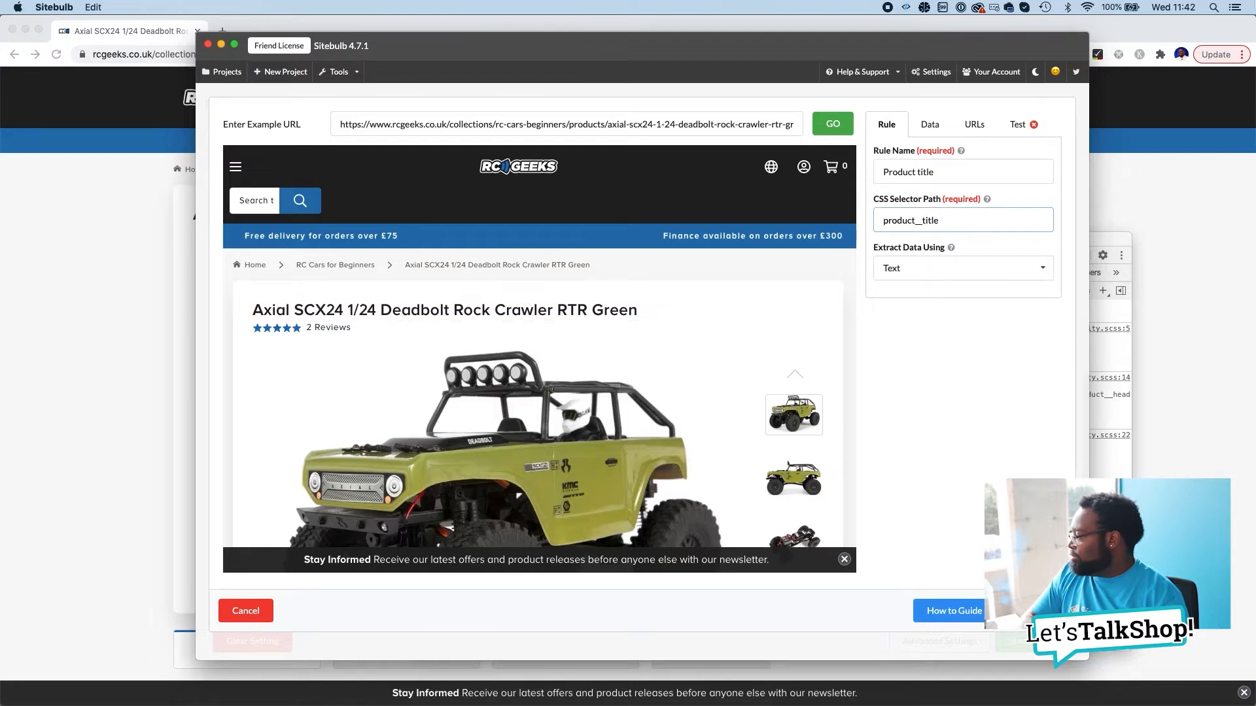
{"action": "left_click", "coordinate": [1017, 124]}
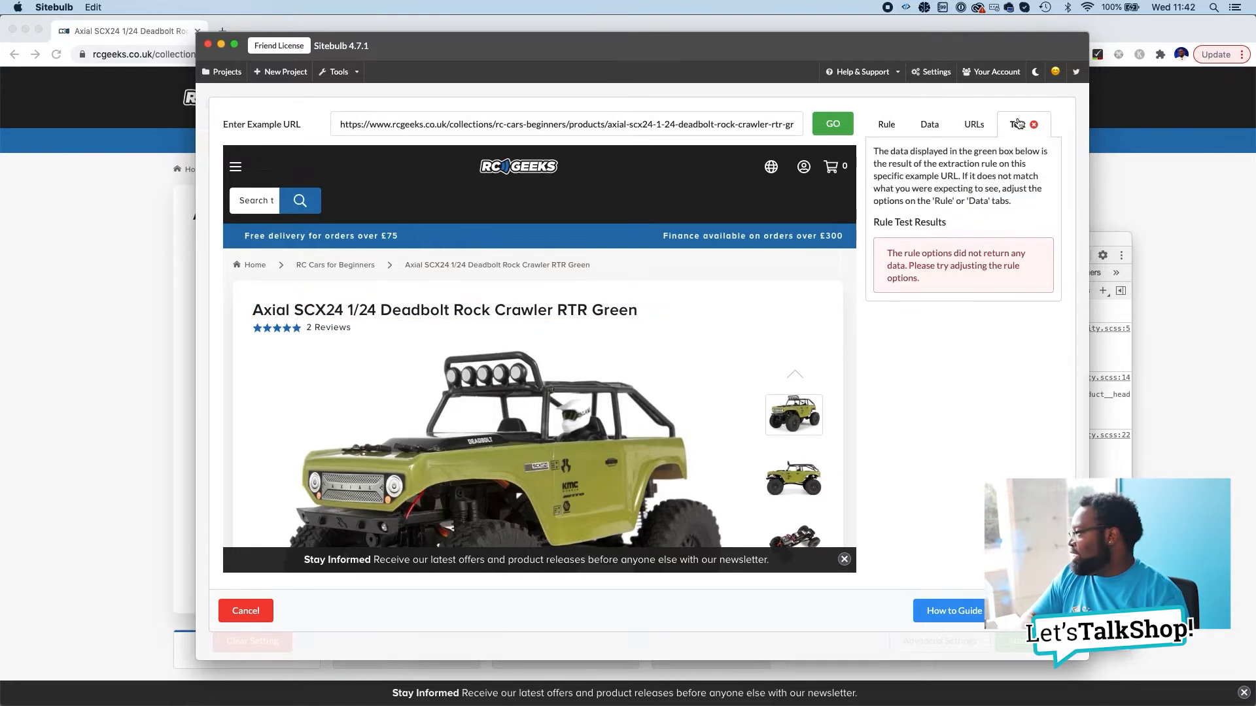
{"action": "triple_click", "coordinate": [948, 254]}
Step: Restore the CSS selector path to .product__title and save the Product title rule
{"action": "left_click", "coordinate": [883, 131]}
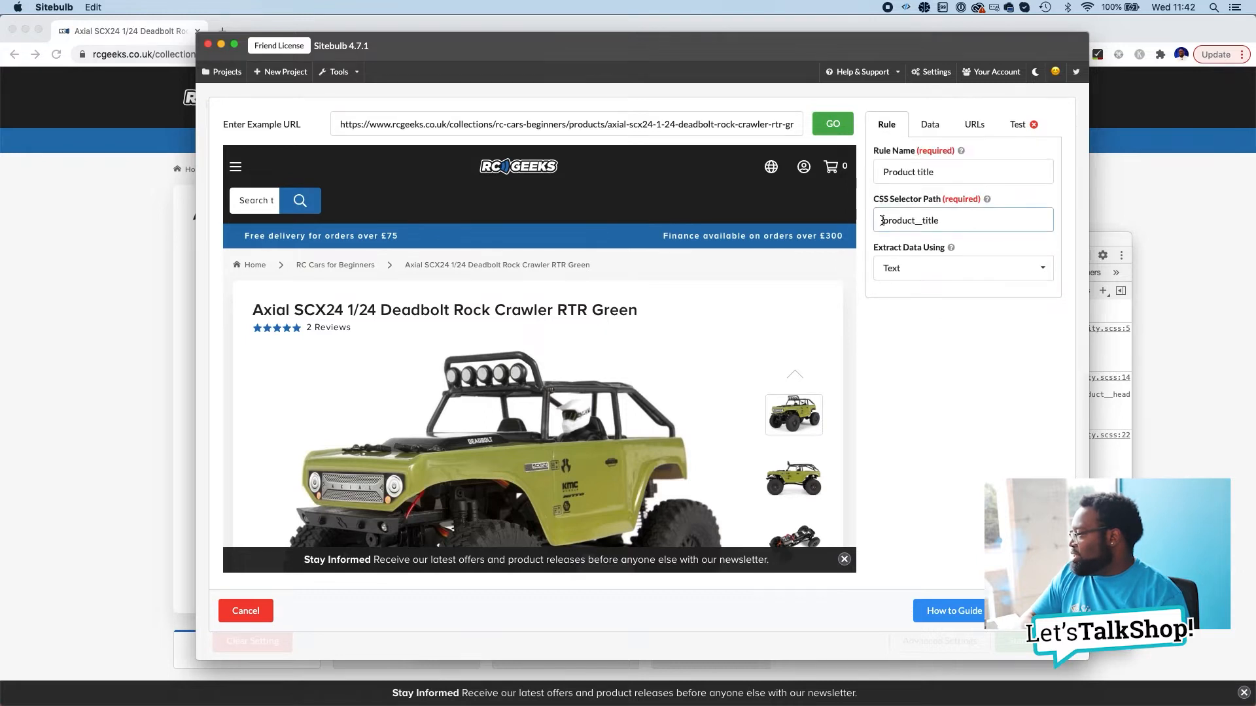
{"action": "left_click", "coordinate": [884, 220]}
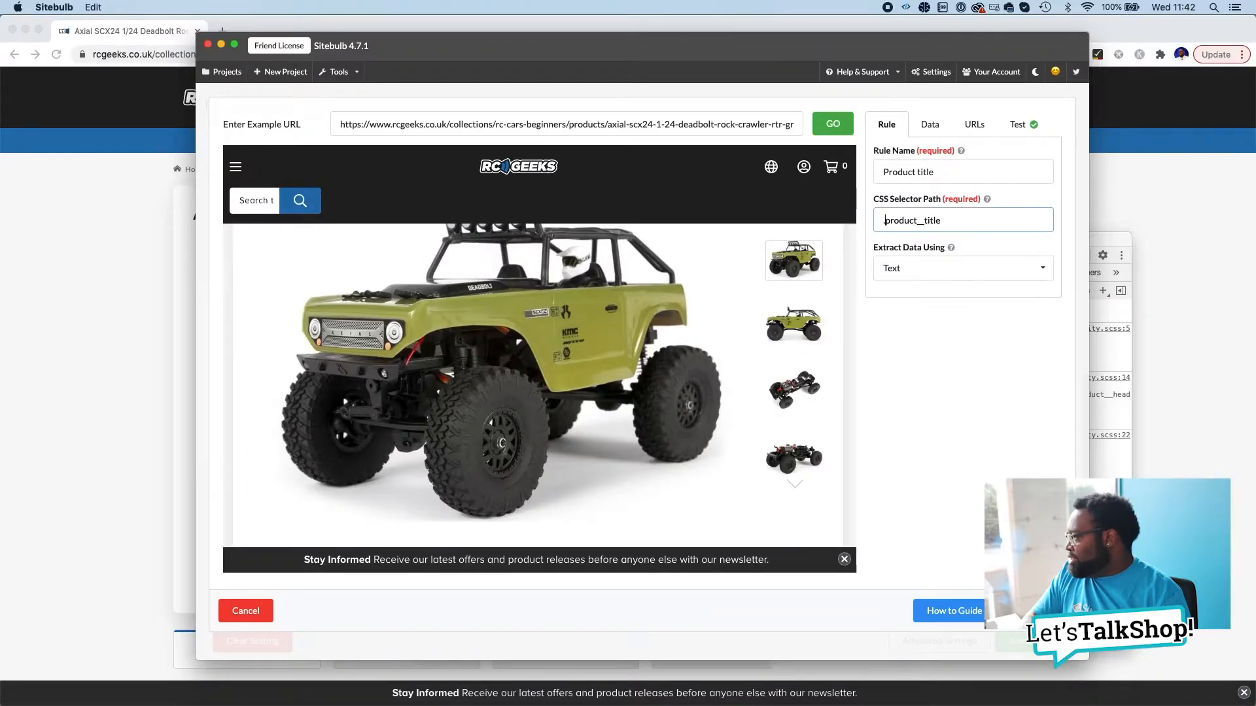
{"action": "left_click", "coordinate": [1034, 611]}
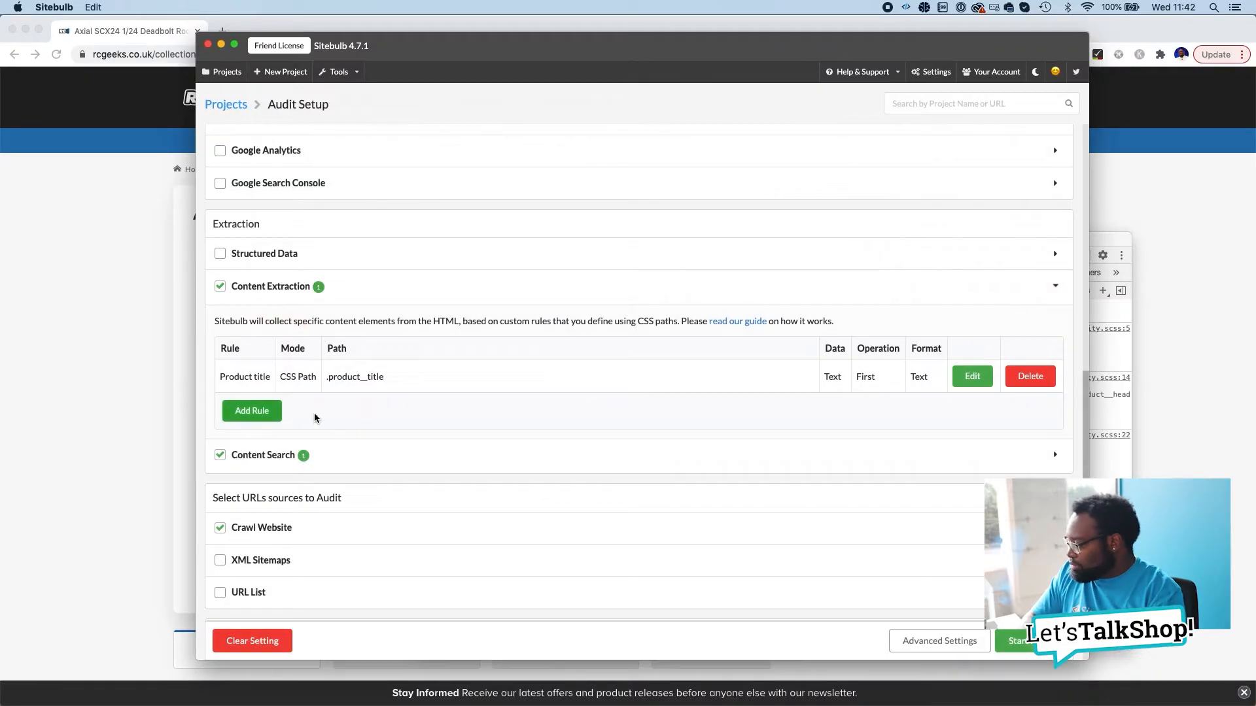
Step: Add a new extraction rule with the Deadbolt rock crawler page as example URL, and inspect that product's current price in Chrome
{"action": "left_click", "coordinate": [252, 411]}
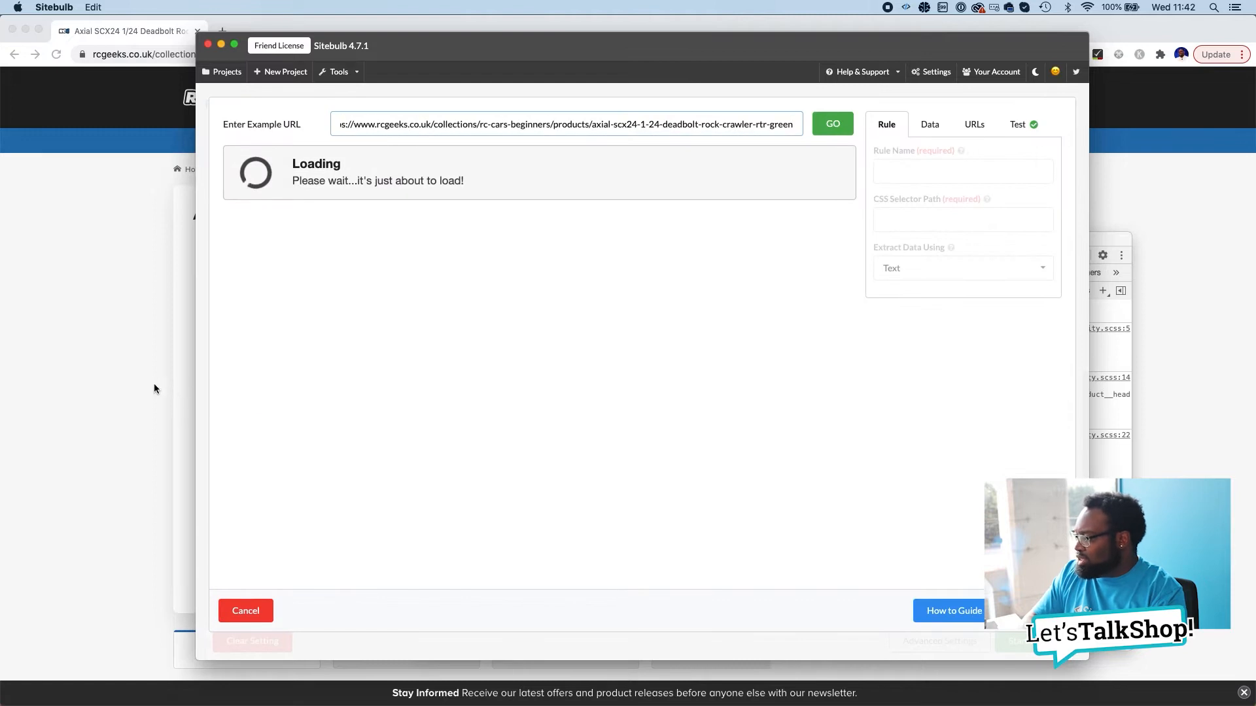
{"action": "left_click", "coordinate": [154, 385]}
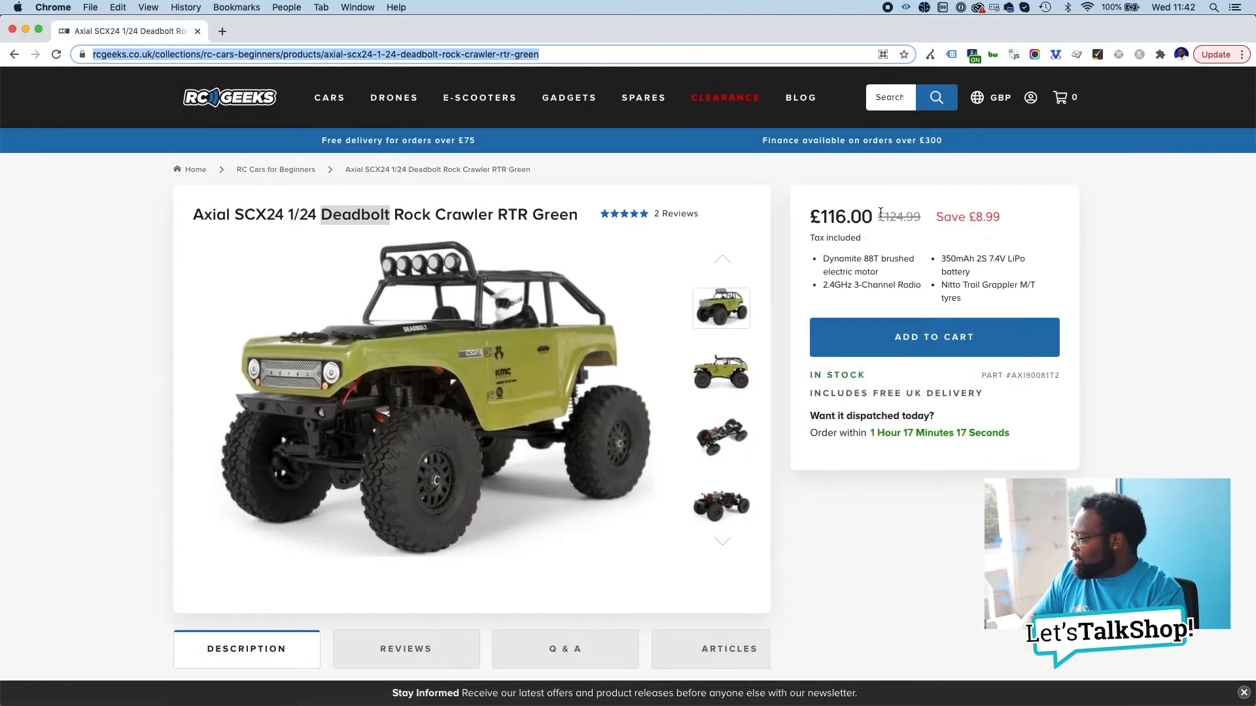
{"action": "scroll", "coordinate": [827, 270], "scroll_direction": "down", "scroll_amount": 2}
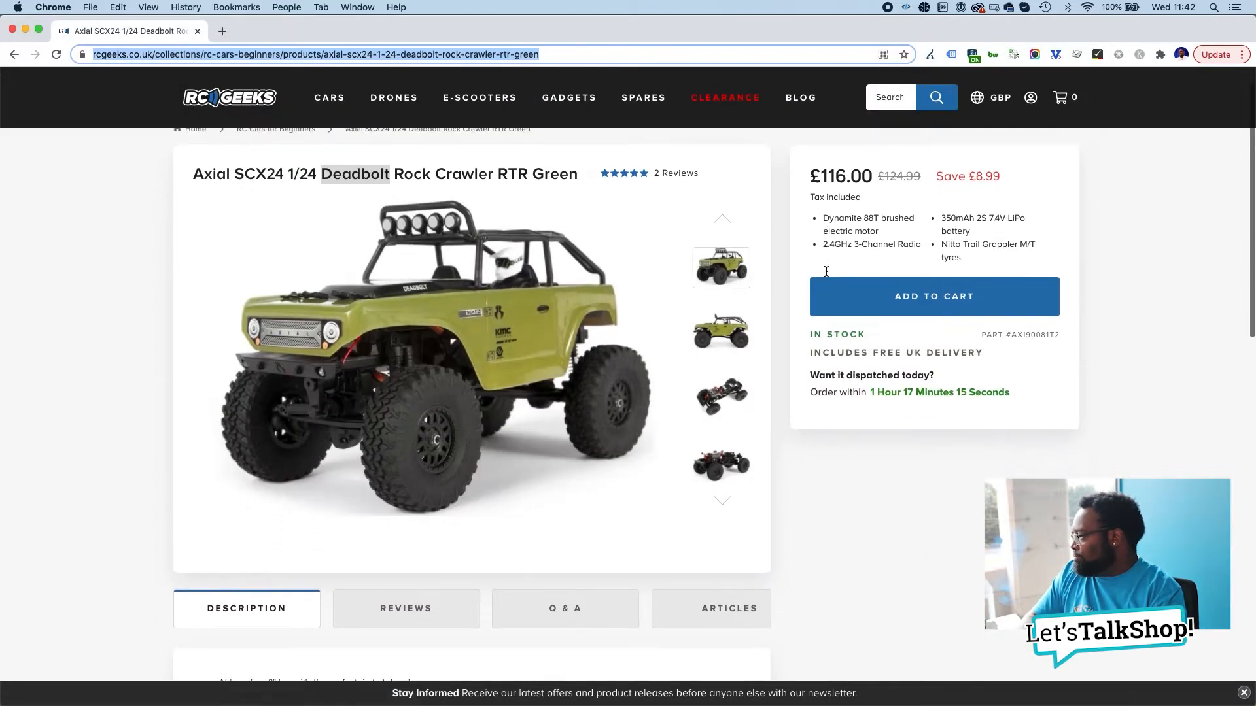
{"action": "scroll", "coordinate": [841, 222], "scroll_direction": "up", "scroll_amount": 2}
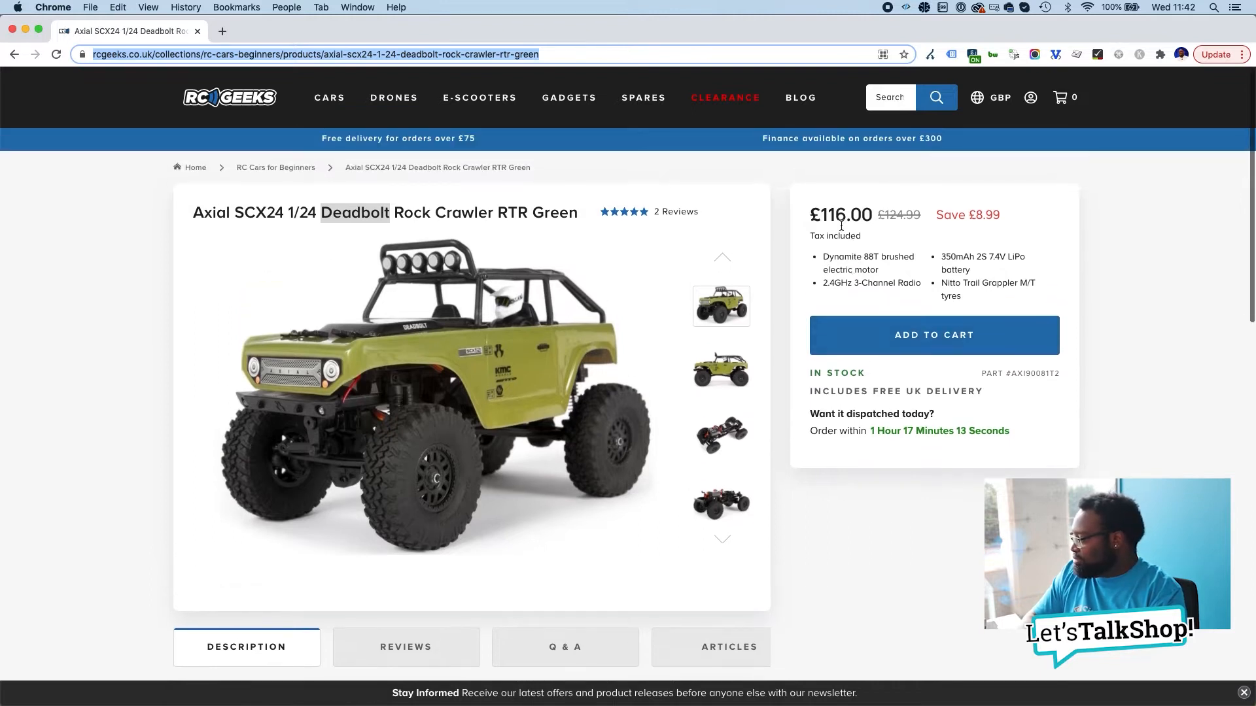
{"action": "right_click", "coordinate": [842, 210]}
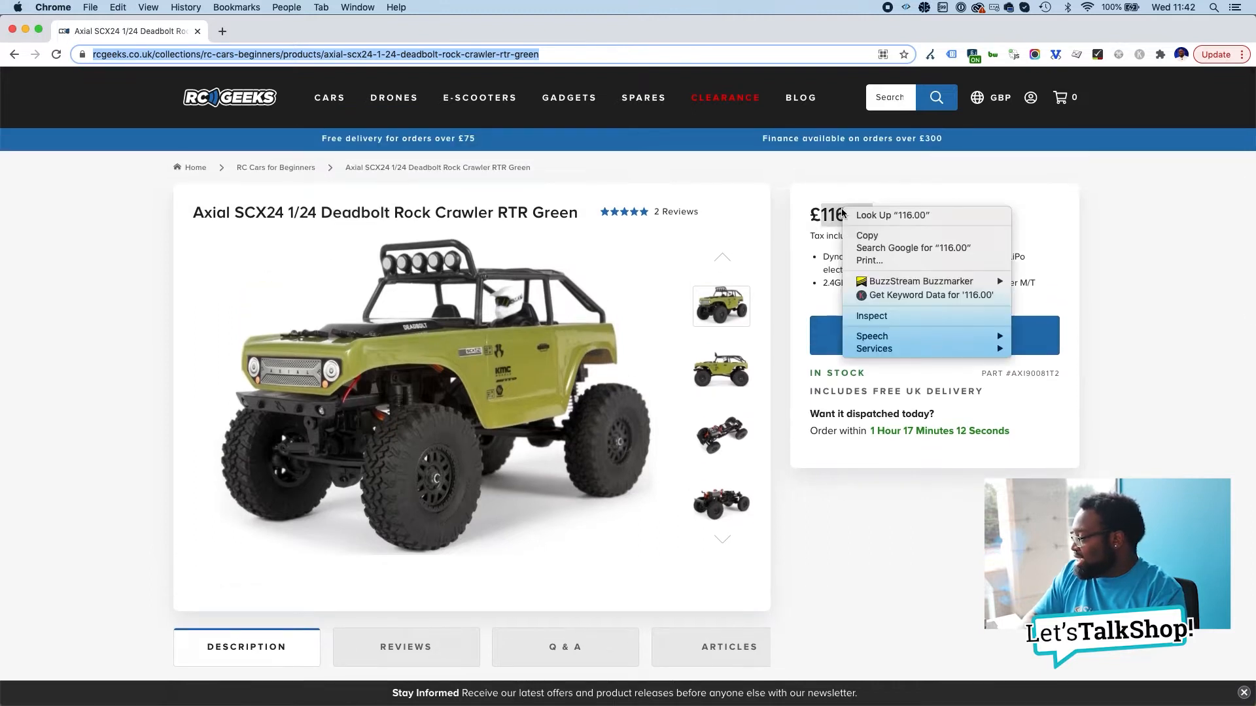
{"action": "left_click", "coordinate": [872, 318]}
{"action": "scroll", "coordinate": [629, 479], "scroll_direction": "down", "scroll_amount": 2}
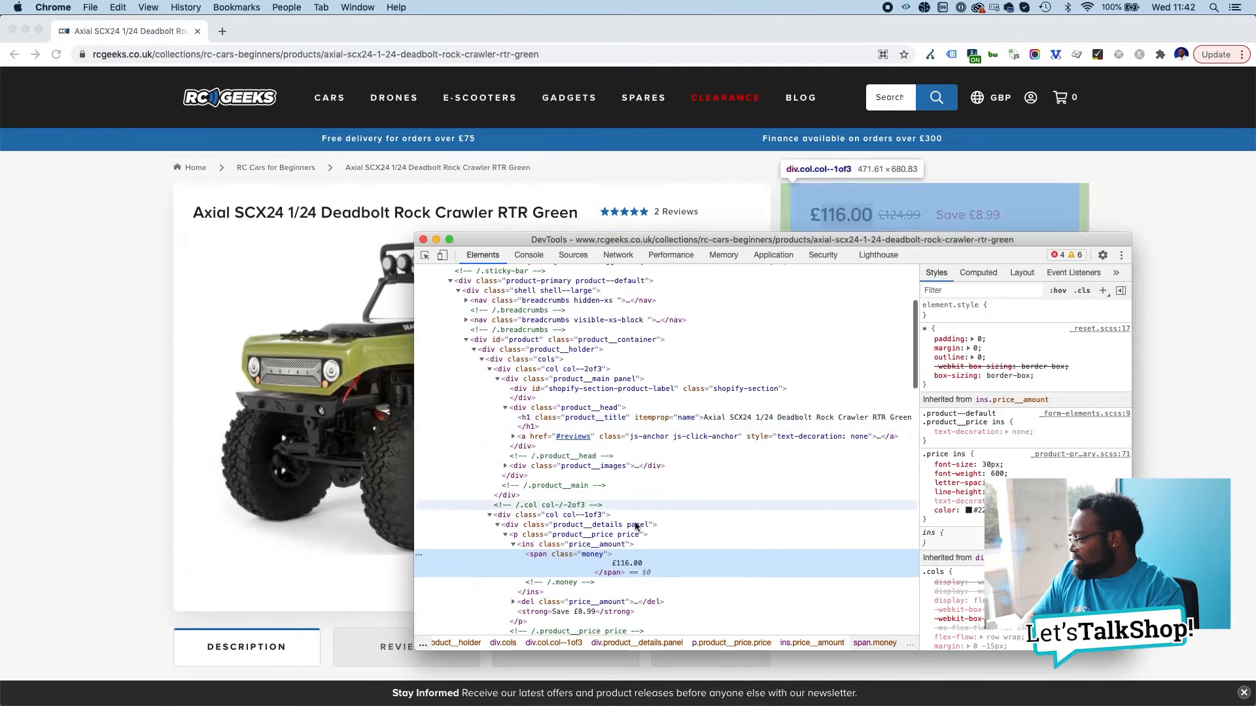
Step: Copy the class name money from the price's span element in DevTools and switch back to Sitebulb
{"action": "double_click", "coordinate": [592, 554]}
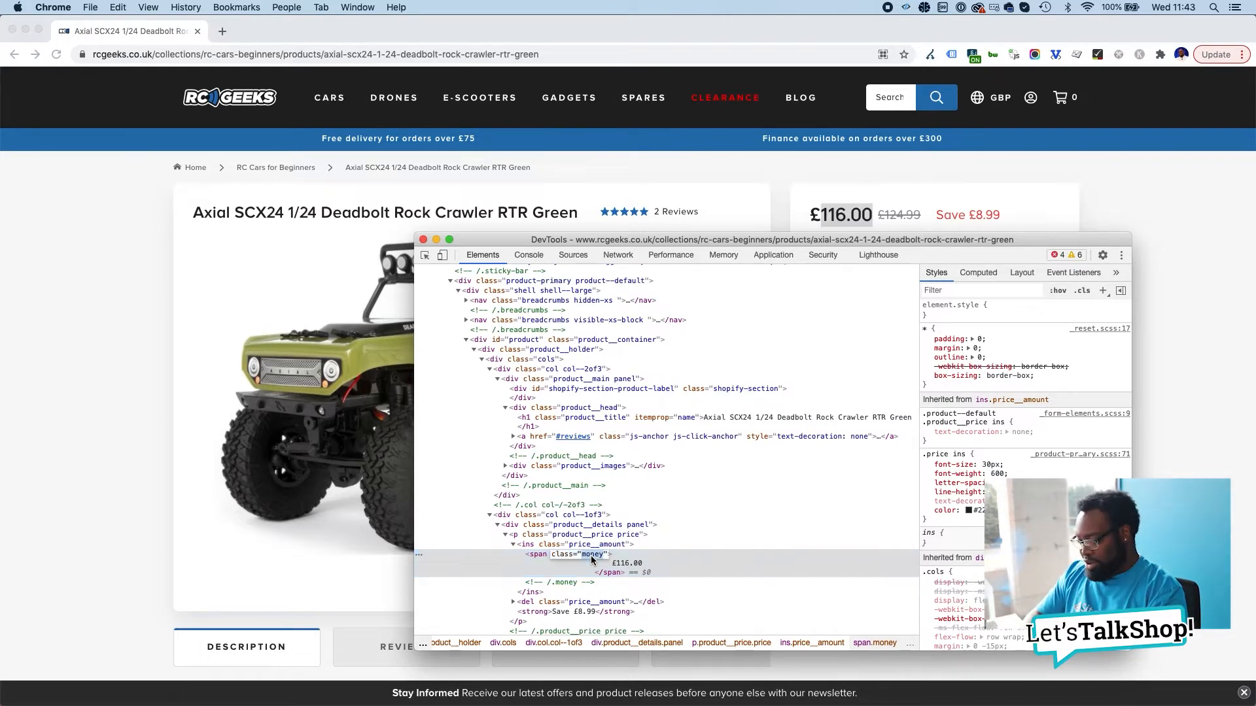
{"action": "left_click", "coordinate": [1126, 180]}
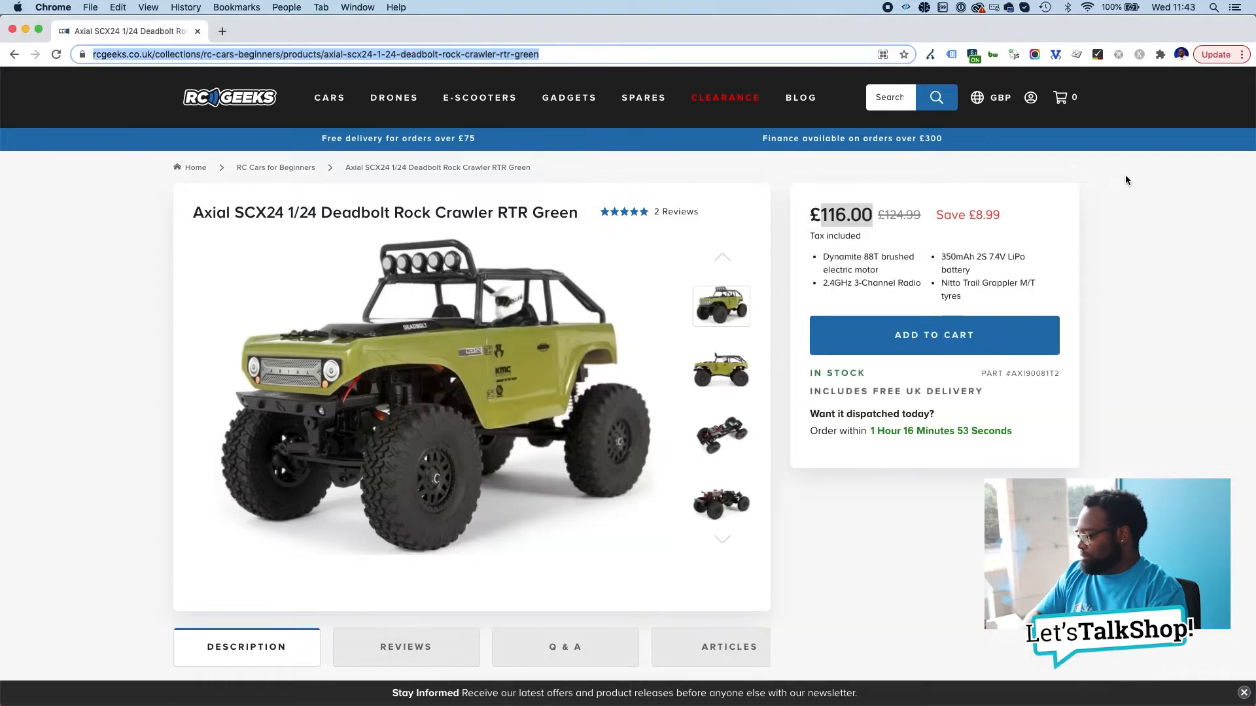
{"action": "key", "text": "super+grave"}
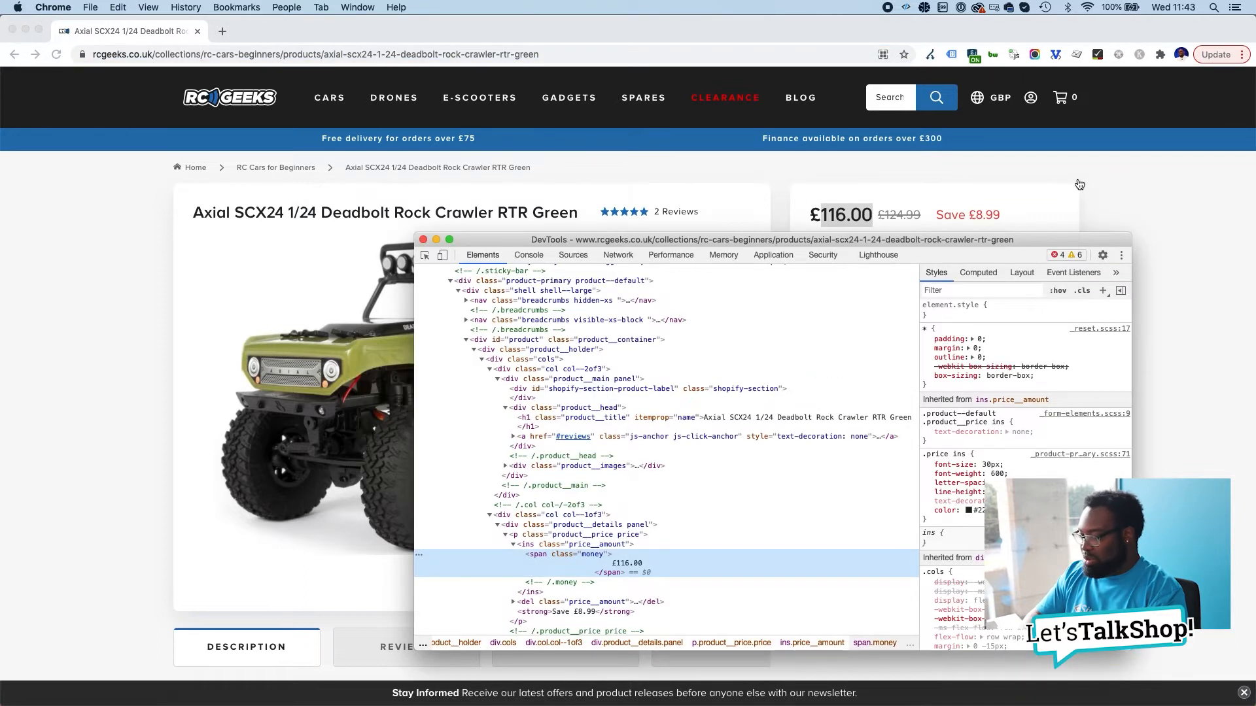
{"action": "key", "text": "super+Tab"}
Step: Name the new rule Price, set its CSS selector path to .money and extract the data using Text
{"action": "left_click", "coordinate": [924, 175]}
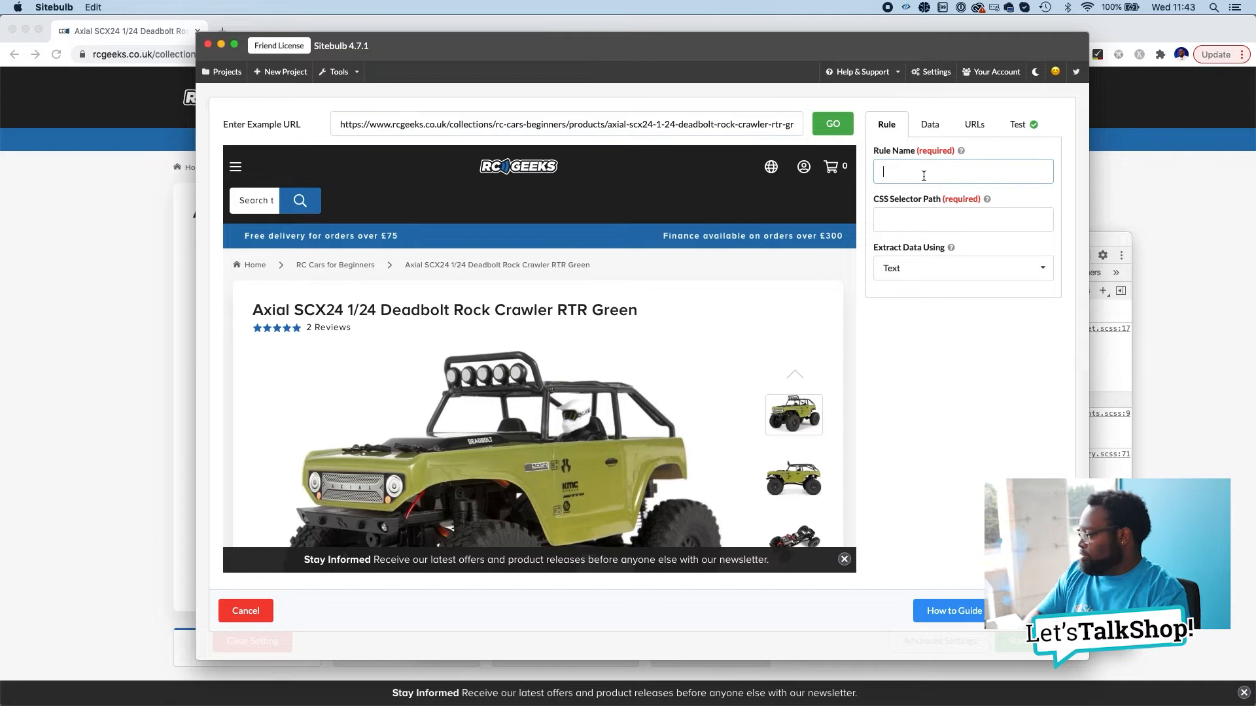
{"action": "left_click", "coordinate": [954, 218]}
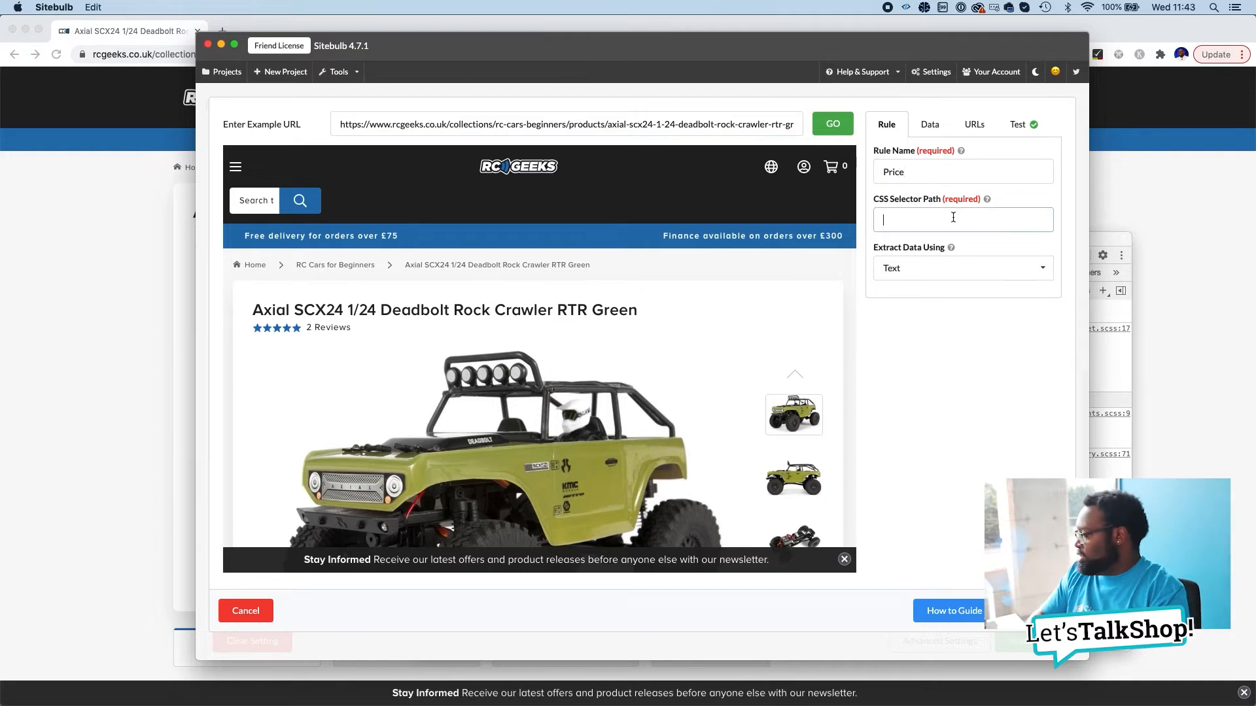
{"action": "type", "text": ".money"}
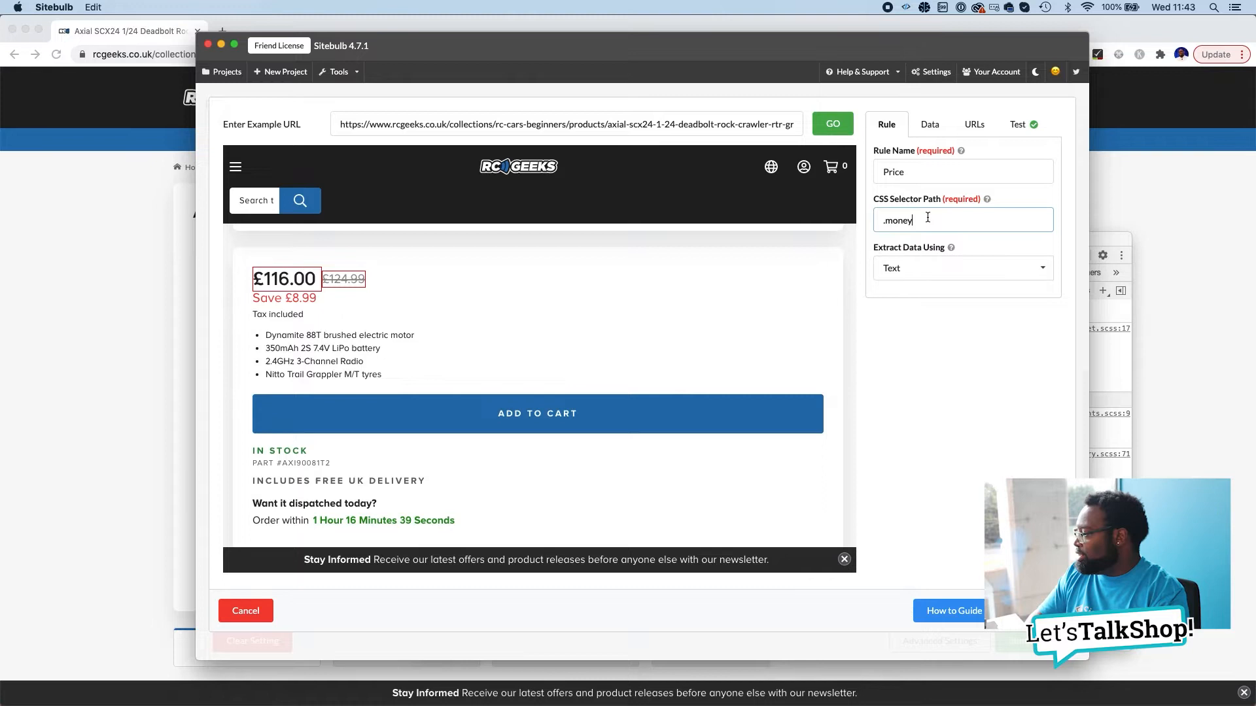
{"action": "left_click", "coordinate": [941, 270]}
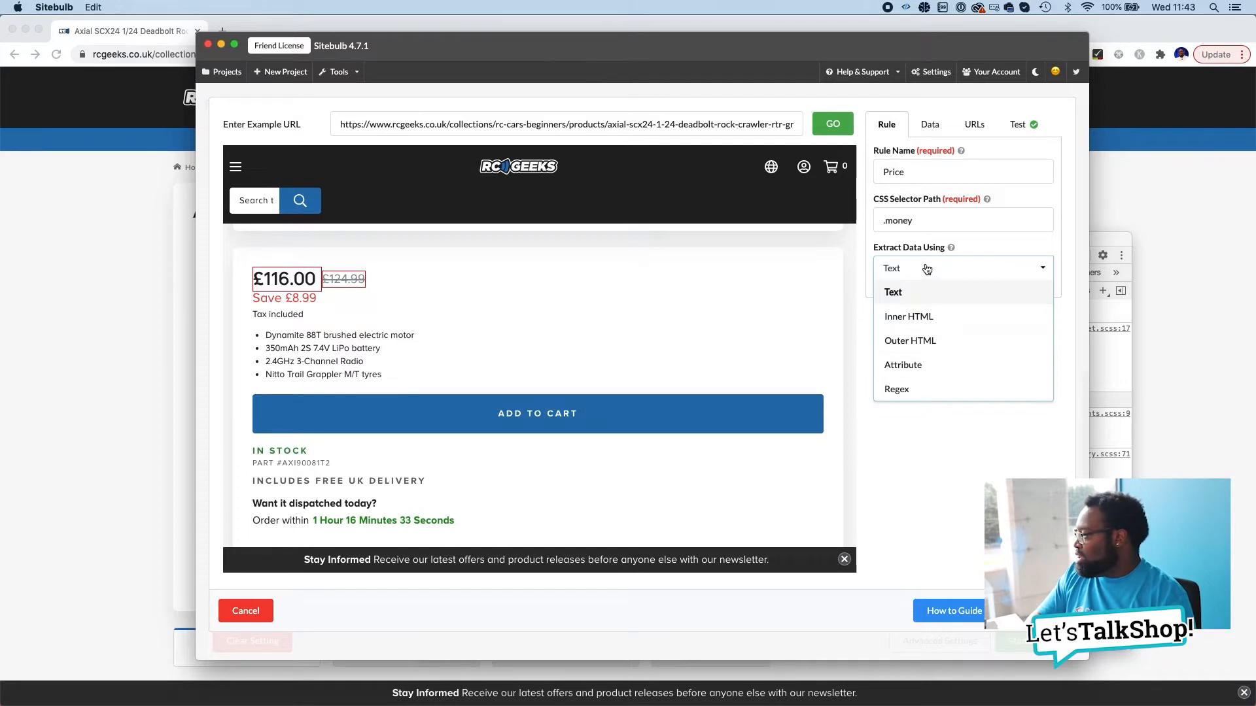
{"action": "left_click", "coordinate": [925, 292]}
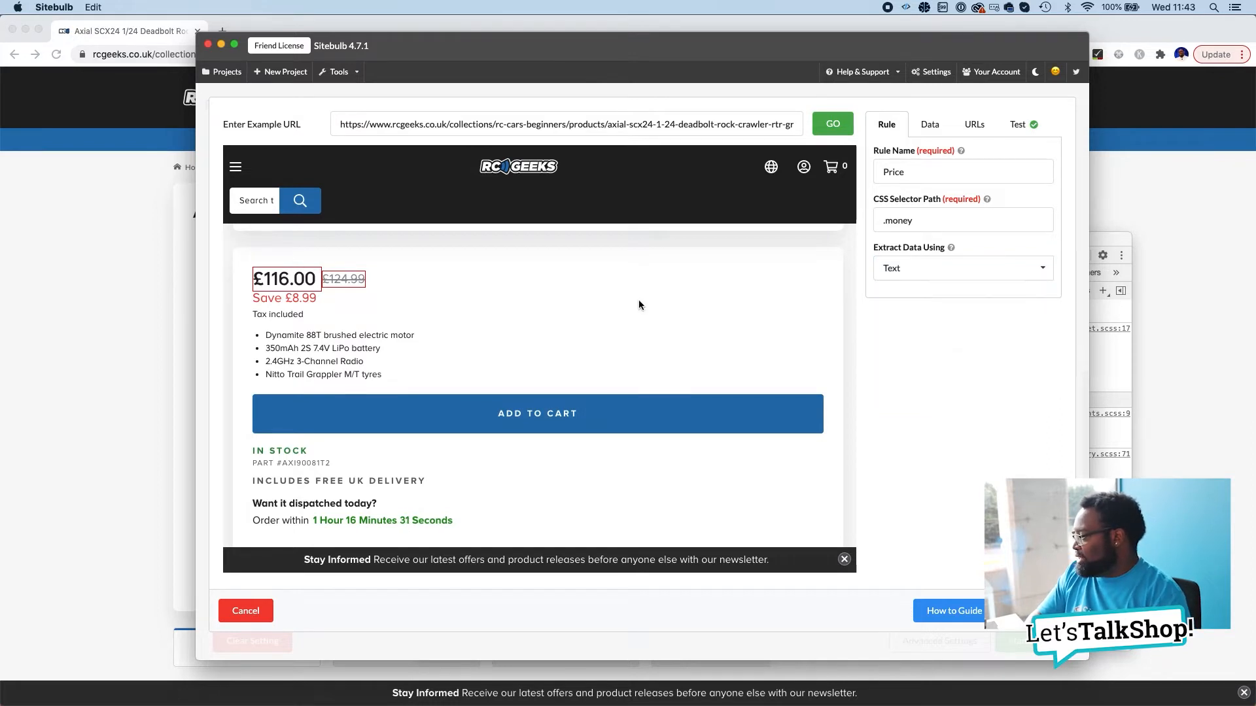
Step: Review the Price rule's data settings against the prices highlighted in the page preview, and check its test results
{"action": "scroll", "coordinate": [638, 305], "scroll_direction": "up", "scroll_amount": 5}
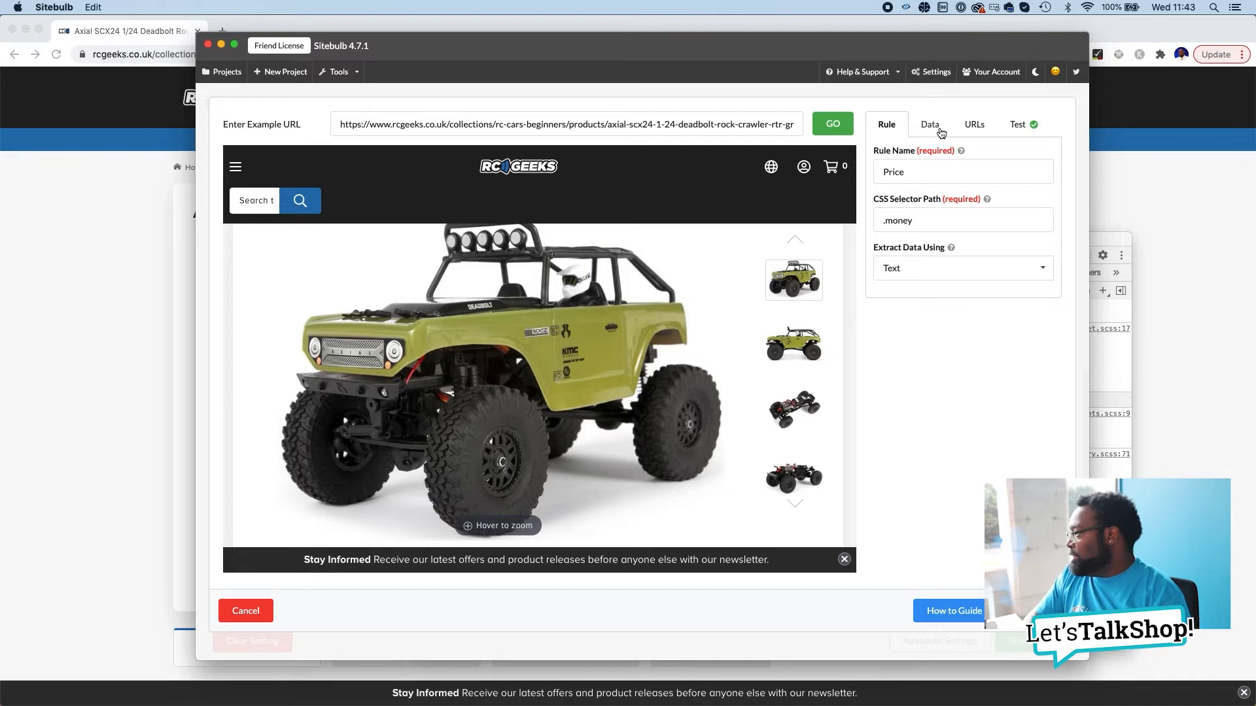
{"action": "left_click", "coordinate": [940, 132]}
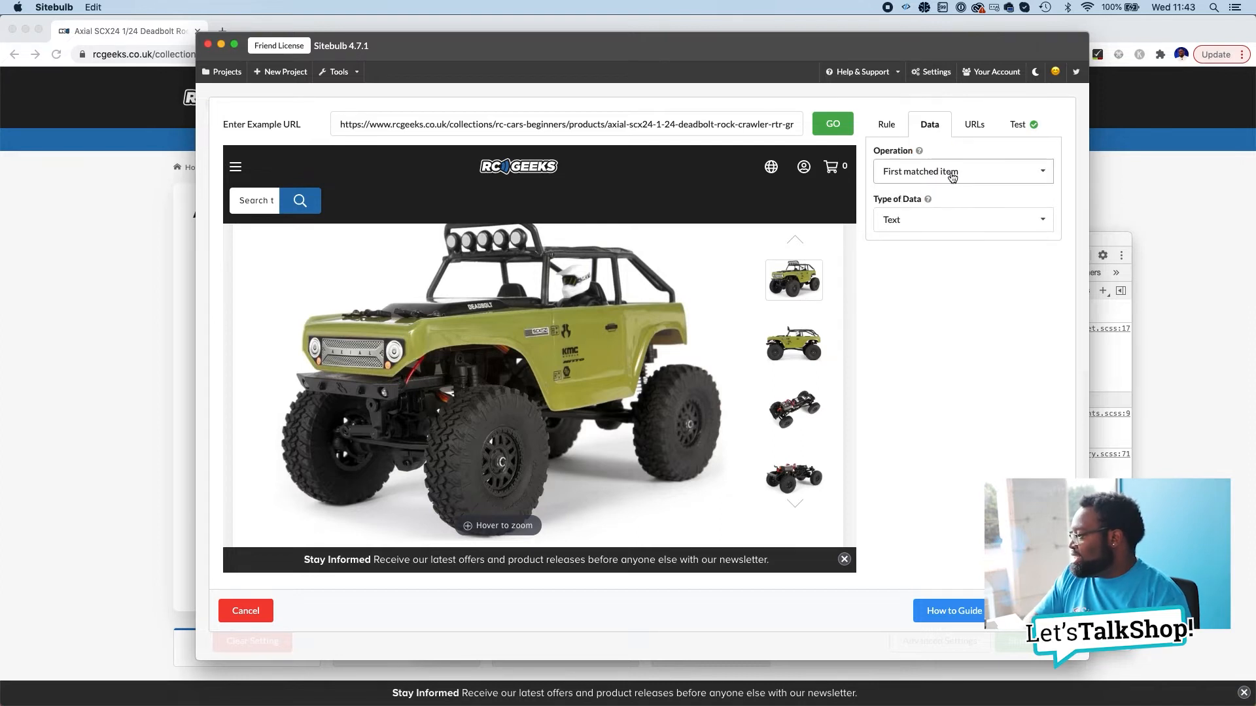
{"action": "scroll", "coordinate": [558, 423], "scroll_direction": "down", "scroll_amount": 5}
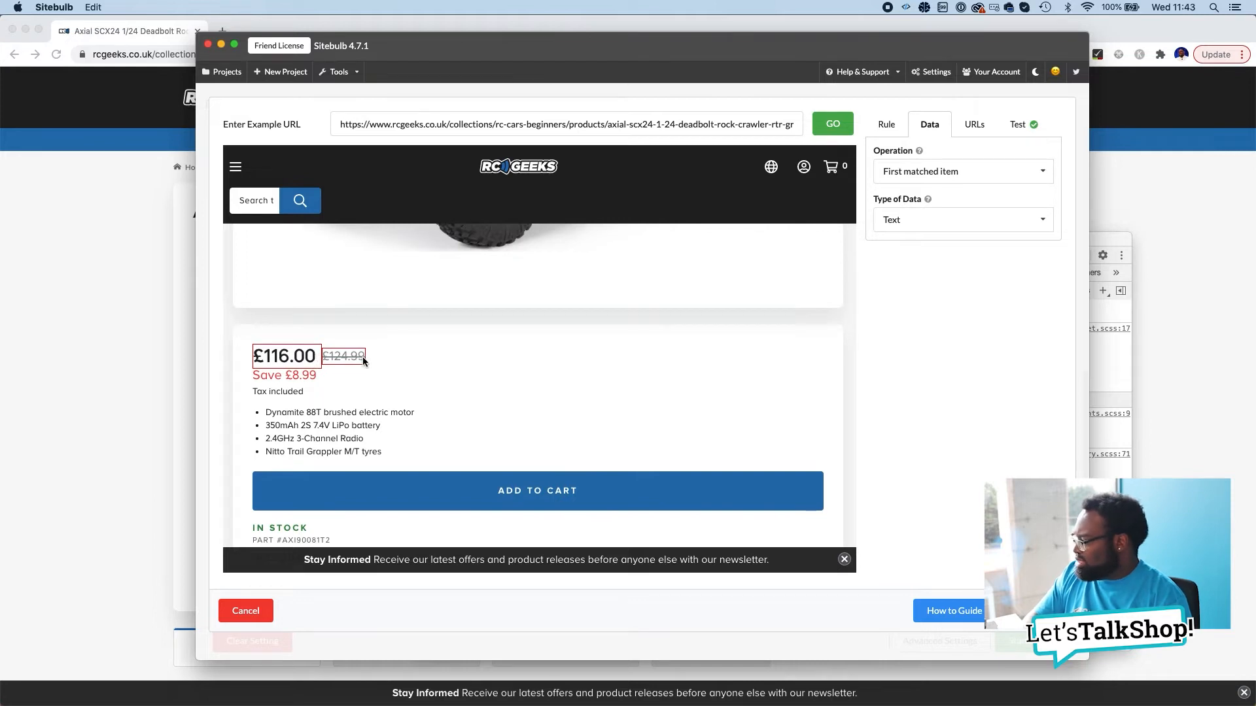
{"action": "left_click", "coordinate": [1039, 131]}
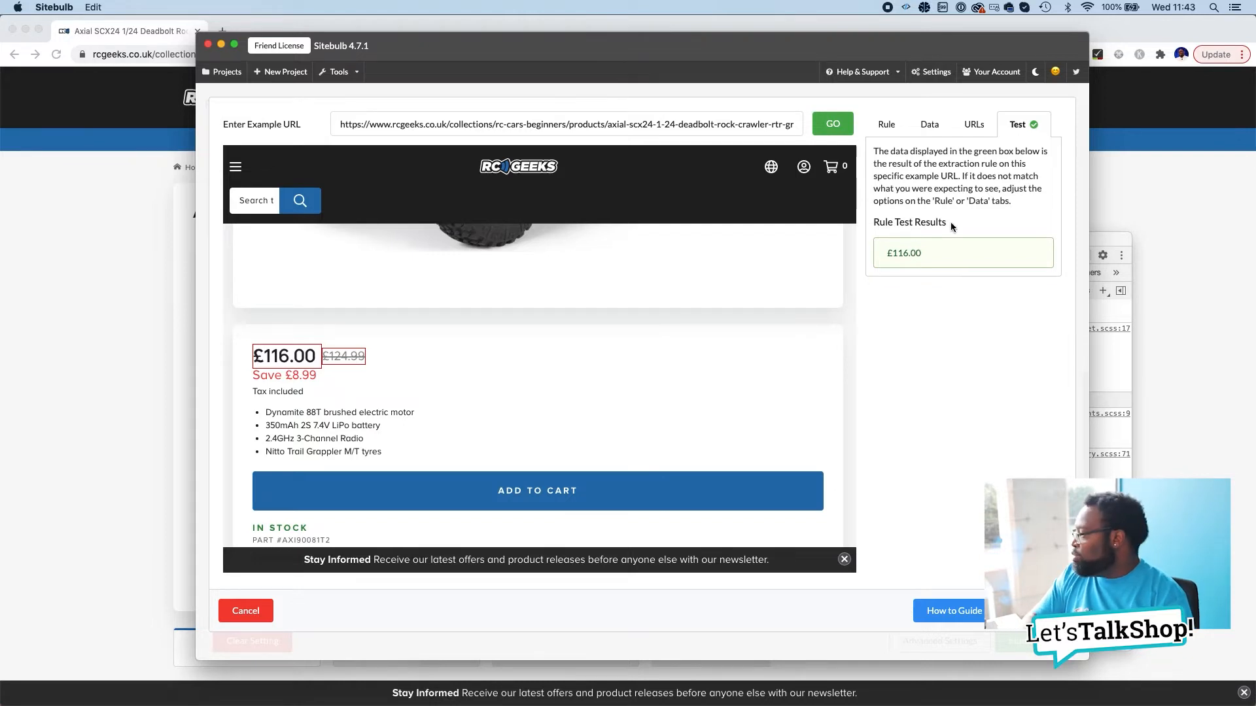
Step: Set the Price rule's operation to All matched items and check its test results
{"action": "left_click", "coordinate": [930, 125]}
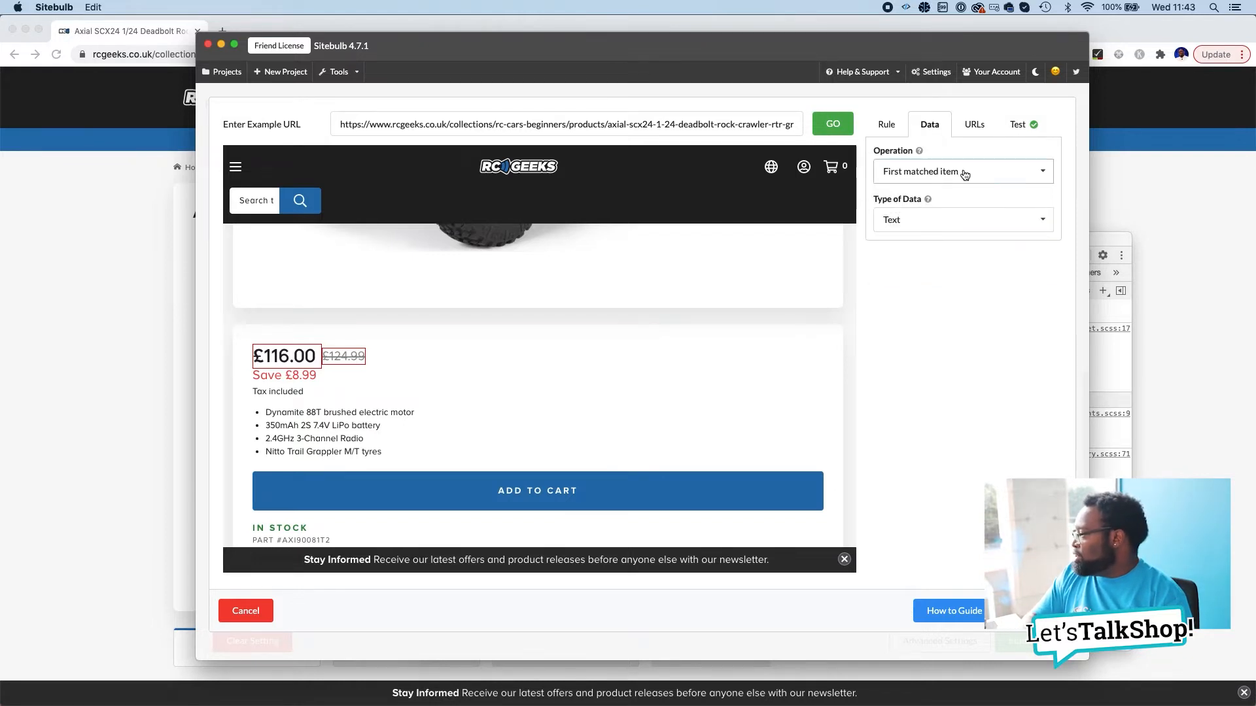
{"action": "left_click", "coordinate": [965, 172]}
{"action": "left_click", "coordinate": [971, 269]}
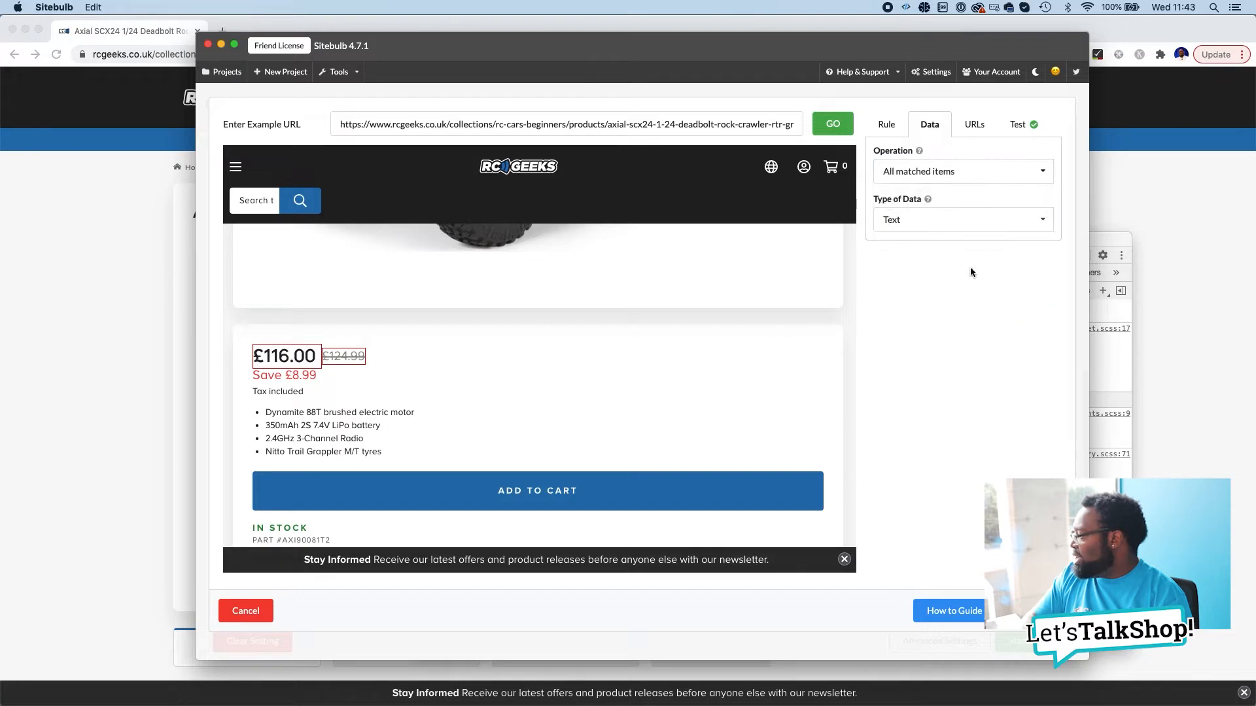
{"action": "left_click", "coordinate": [1019, 127]}
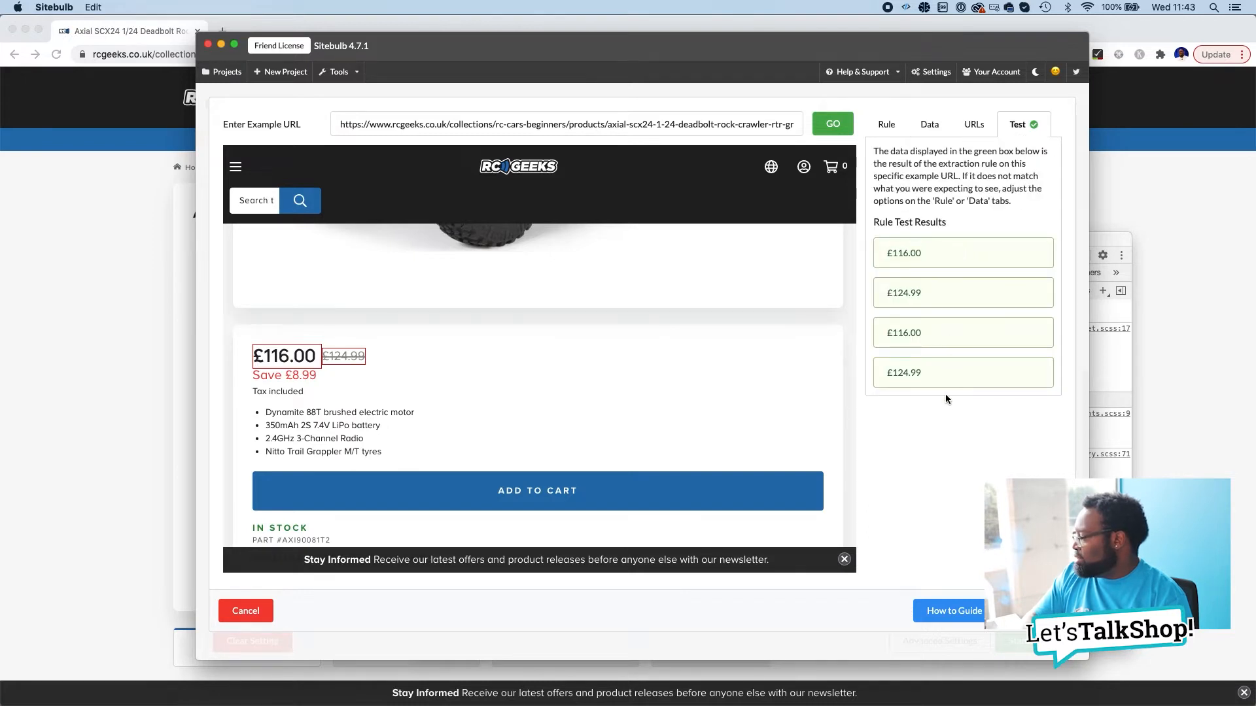
Step: Examine the product page preview for every place where the .money selector matches a price
{"action": "scroll", "coordinate": [725, 328], "scroll_direction": "up", "scroll_amount": 5}
{"action": "scroll", "coordinate": [725, 328], "scroll_direction": "down", "scroll_amount": 8}
{"action": "scroll", "coordinate": [724, 334], "scroll_direction": "down", "scroll_amount": 10}
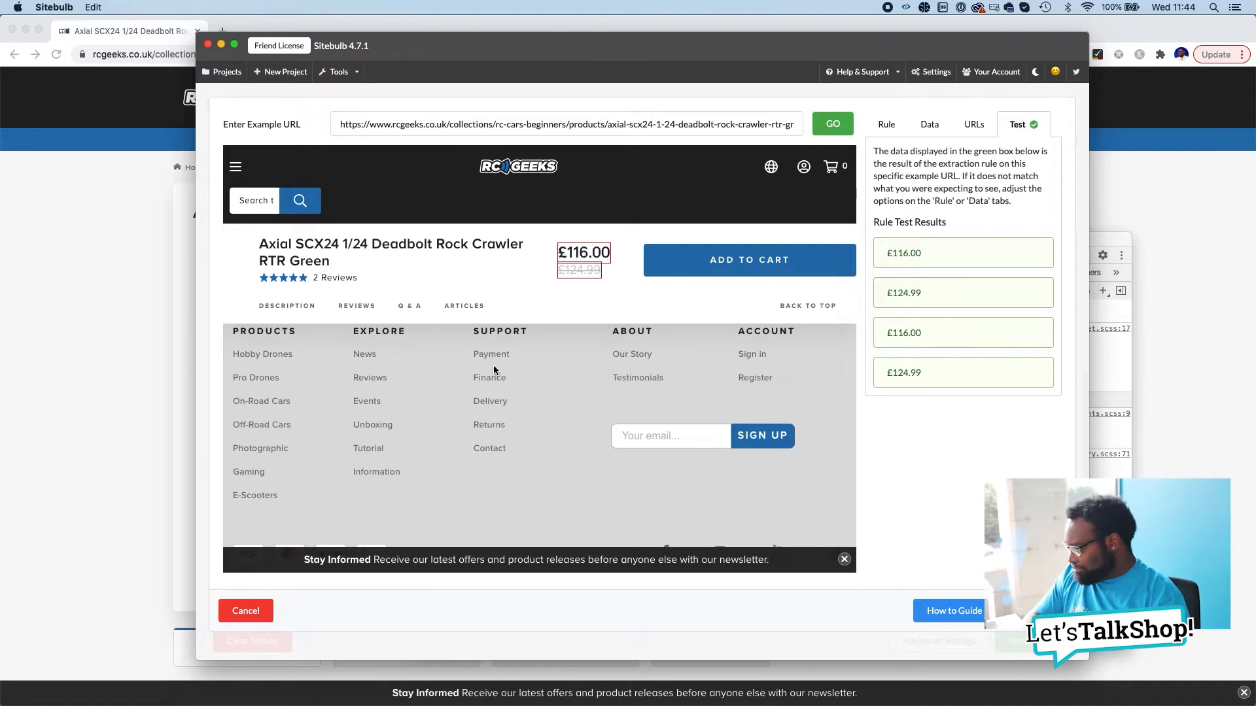
{"action": "scroll", "coordinate": [493, 365], "scroll_direction": "up", "scroll_amount": 5}
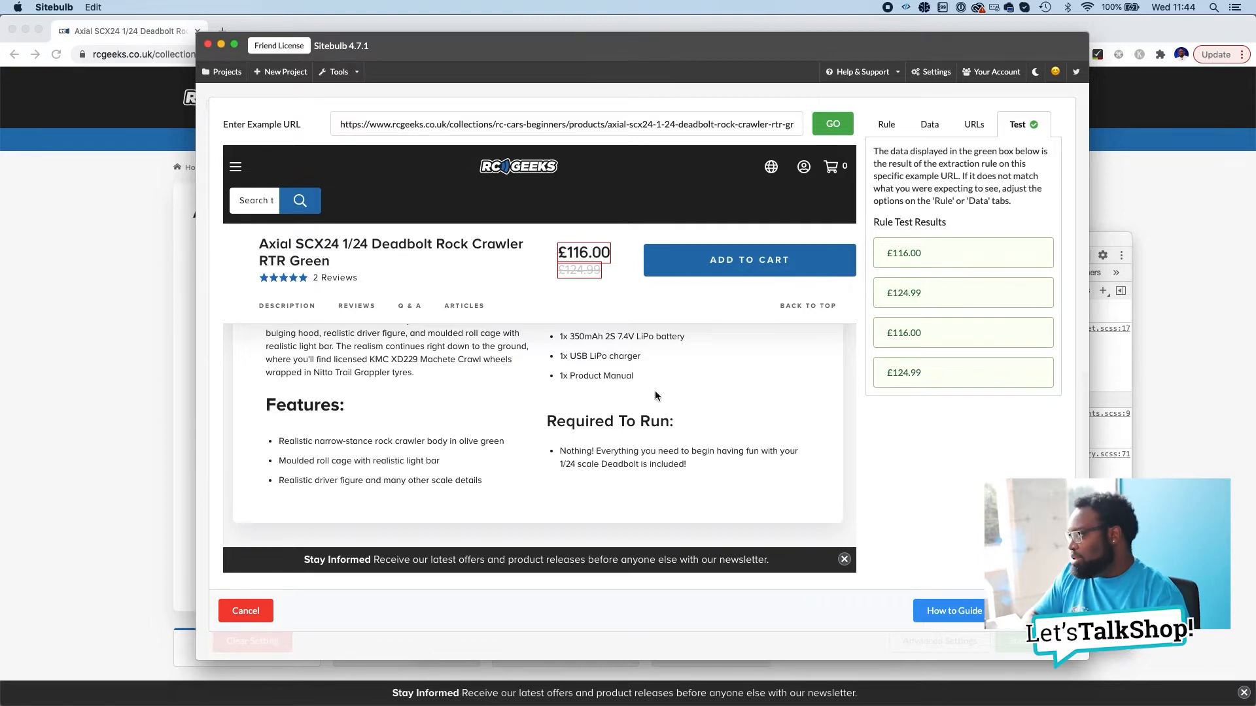
{"action": "scroll", "coordinate": [731, 421], "scroll_direction": "up", "scroll_amount": 5}
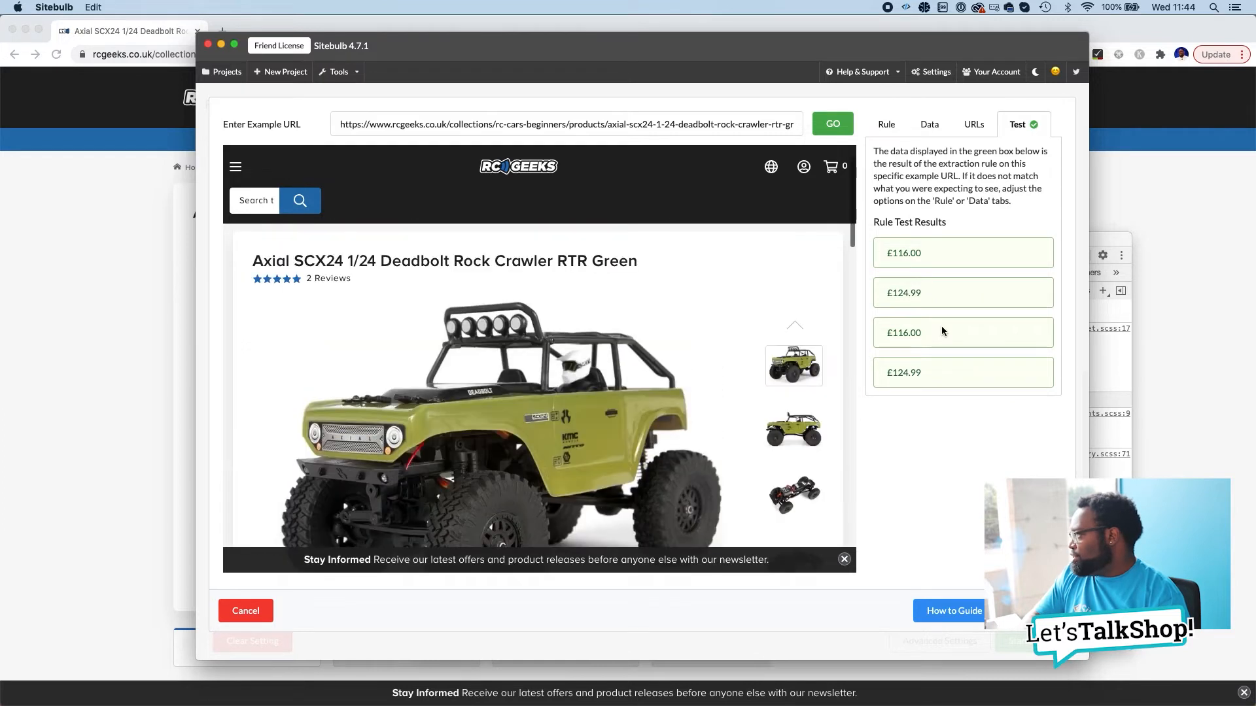
Step: Set the Price rule's operation back to First matched item and check the highlighted prices in the preview
{"action": "left_click", "coordinate": [929, 124]}
{"action": "left_click", "coordinate": [947, 167]}
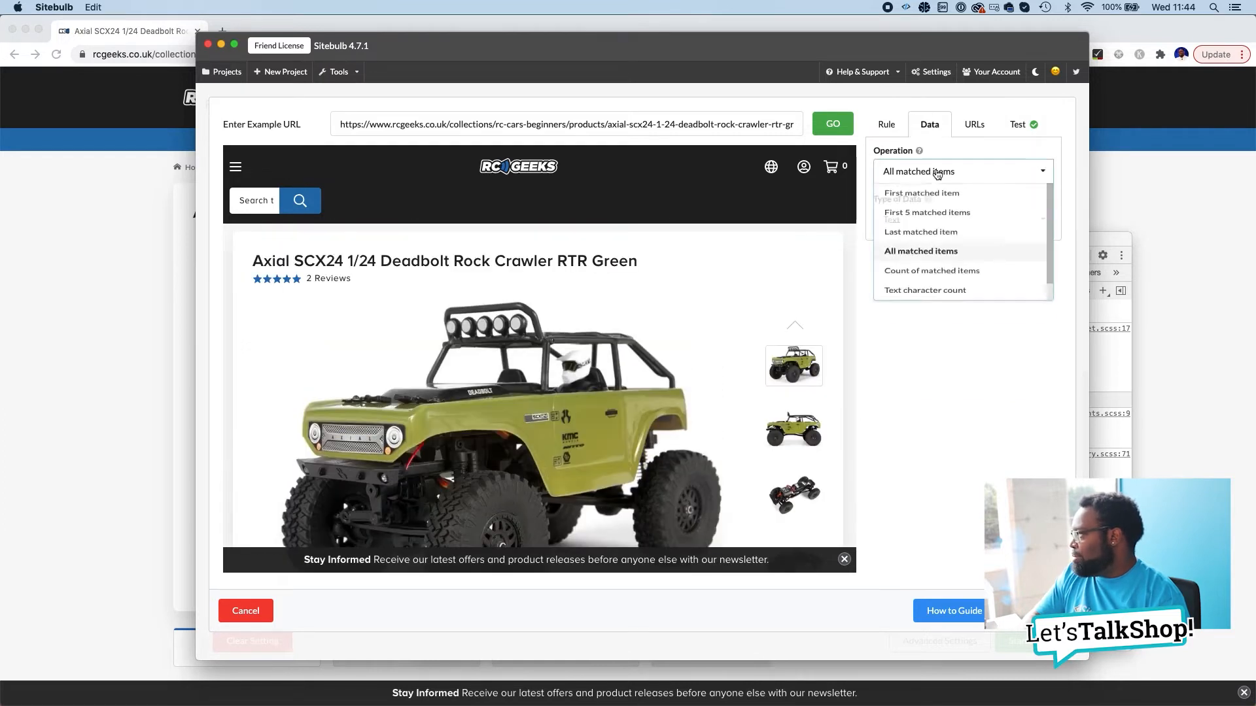
{"action": "left_click", "coordinate": [948, 197]}
{"action": "scroll", "coordinate": [504, 515], "scroll_direction": "down", "scroll_amount": 5}
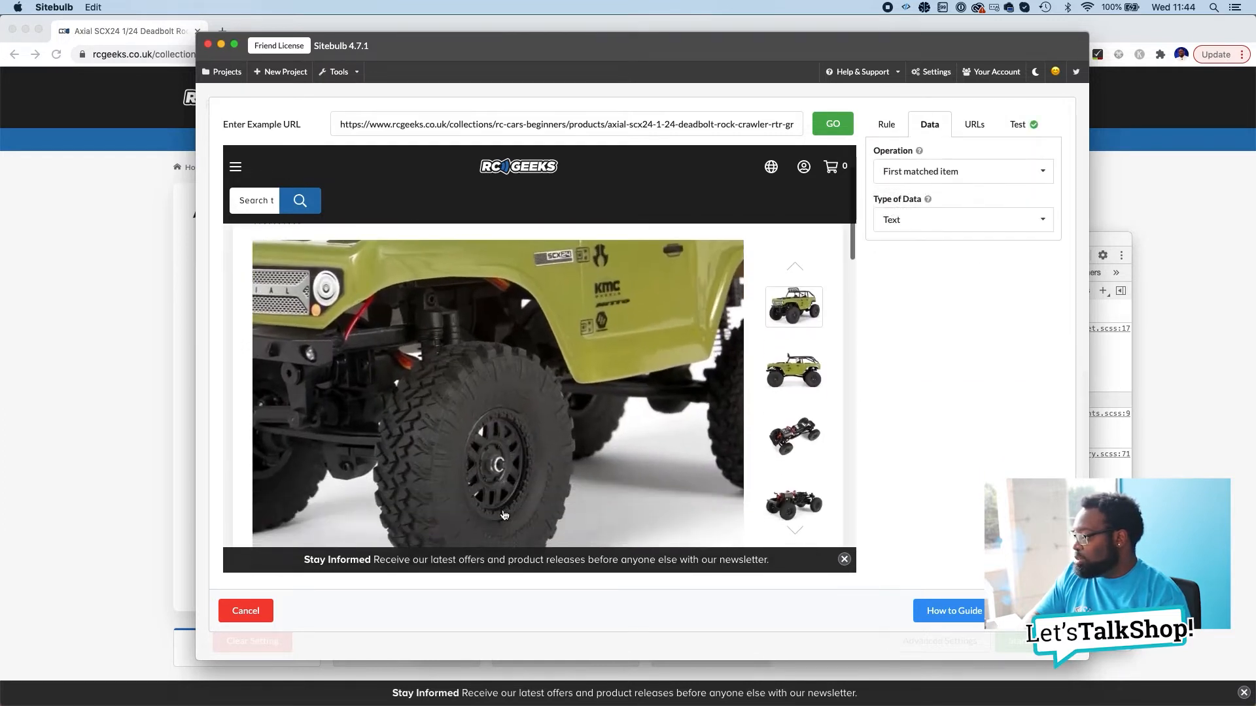
{"action": "scroll", "coordinate": [504, 515], "scroll_direction": "down", "scroll_amount": 3}
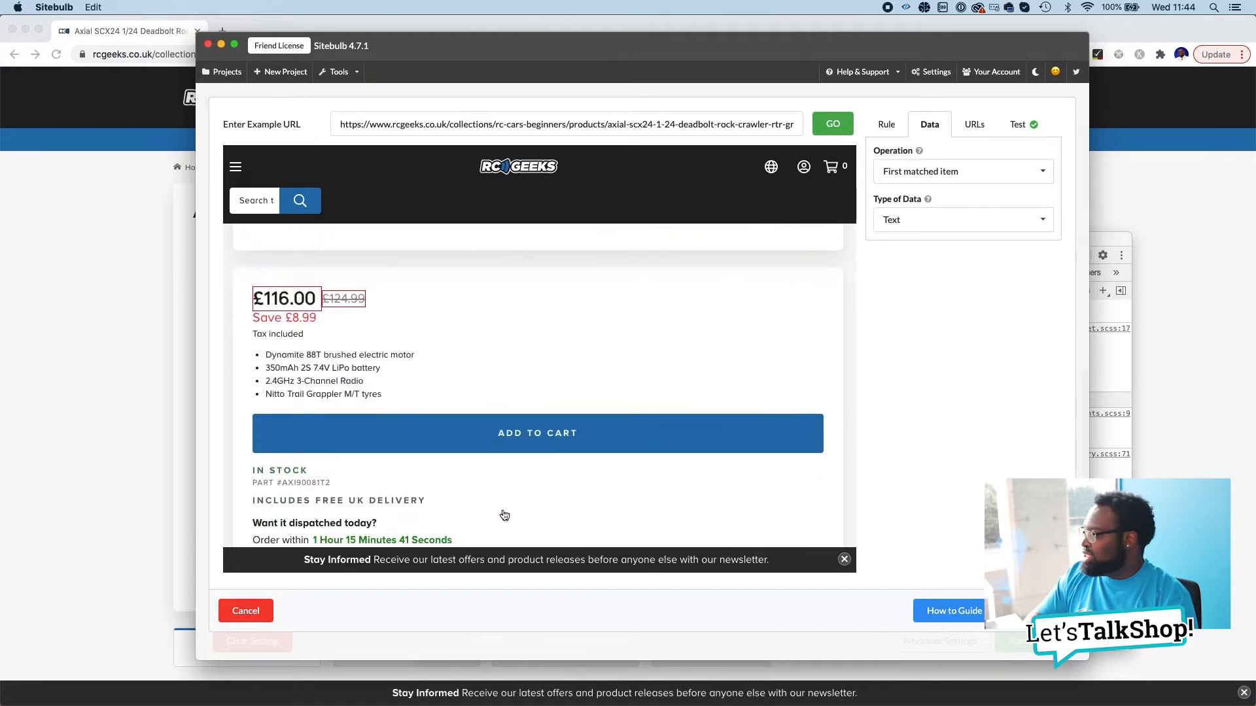
Step: Check the Price rule's test result, save the rule and start a new content extraction rule
{"action": "left_click", "coordinate": [1022, 124]}
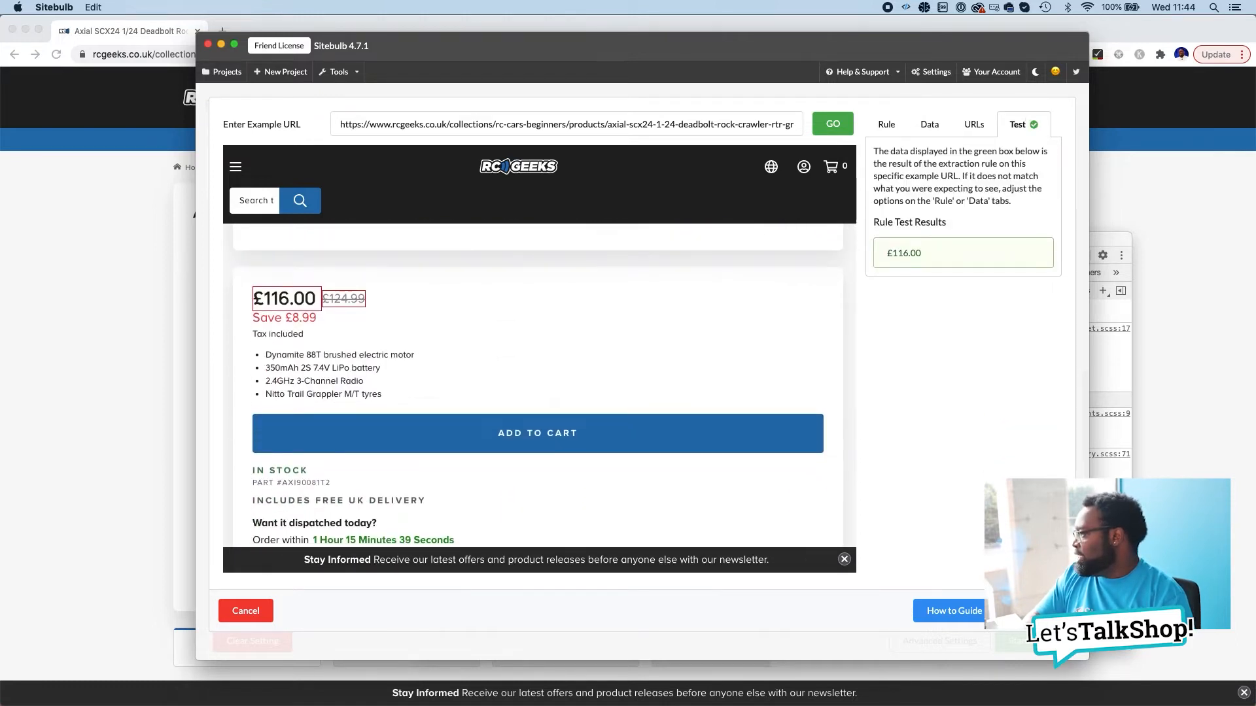
{"action": "left_click", "coordinate": [1033, 611]}
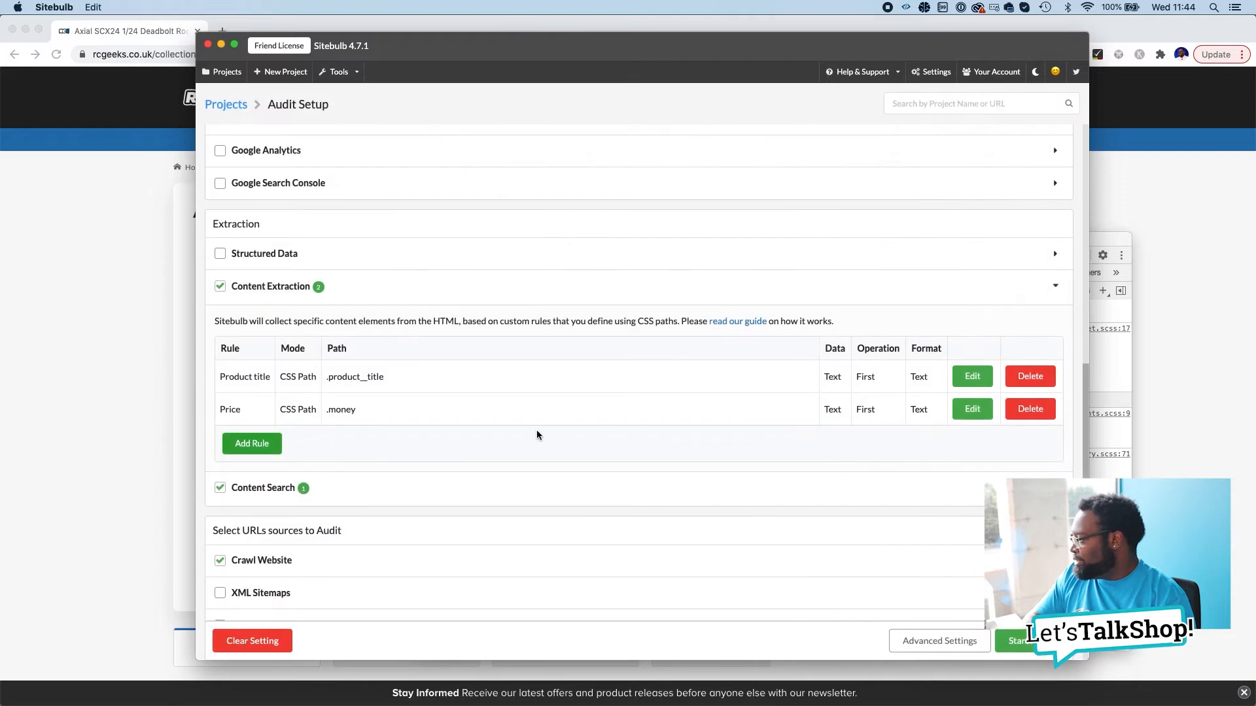
{"action": "left_click", "coordinate": [252, 444]}
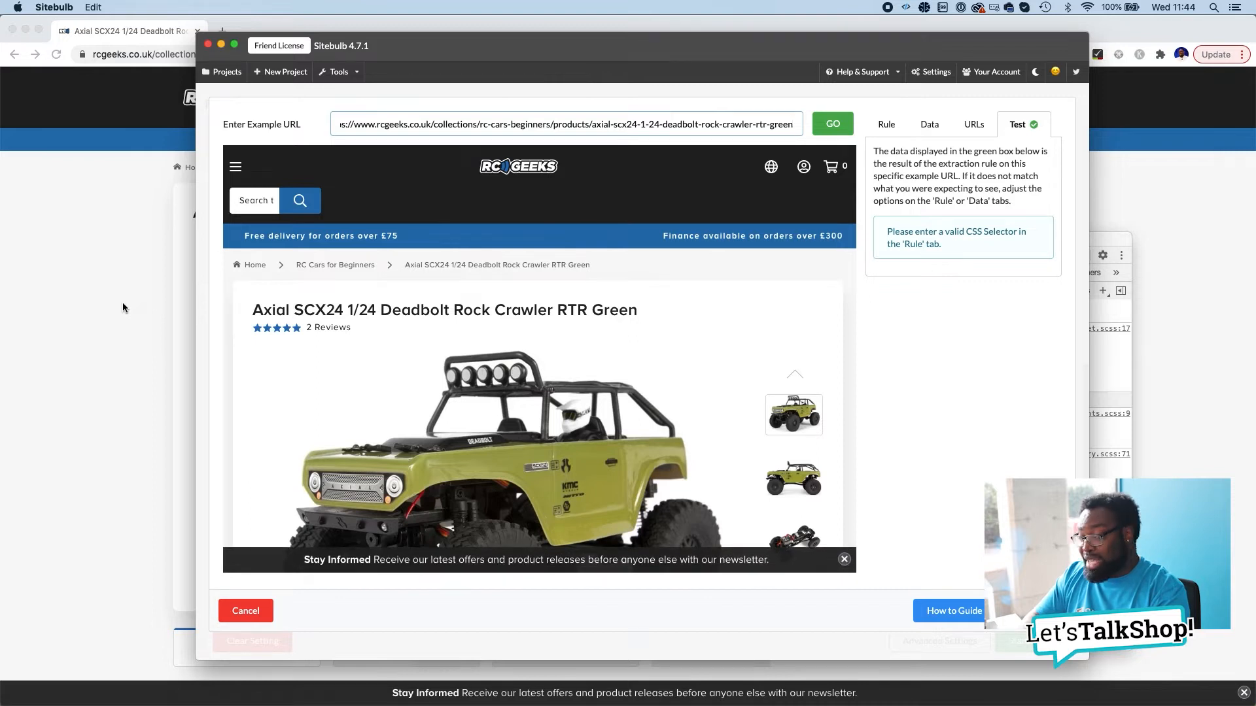
Step: Switch to the product page in Chrome and inspect the code of the RC Cars for Beginners breadcrumb link
{"action": "left_click", "coordinate": [112, 300]}
{"action": "left_click", "coordinate": [296, 169]}
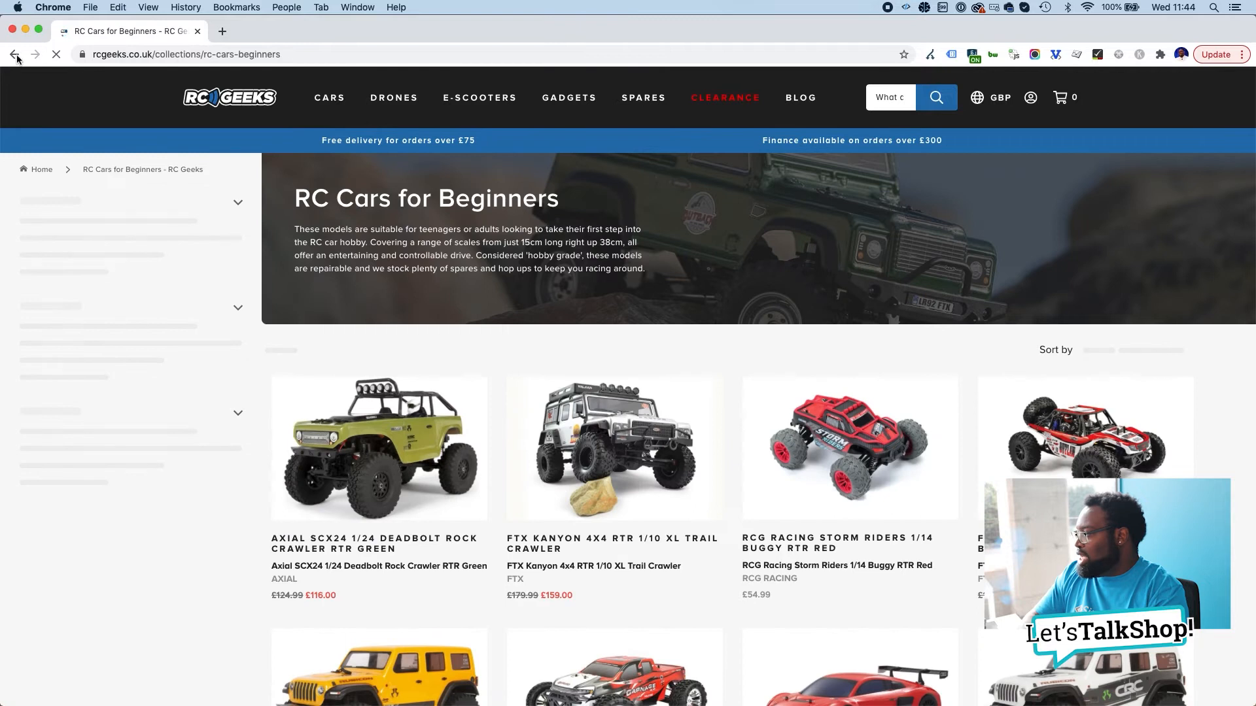
{"action": "left_click", "coordinate": [15, 56]}
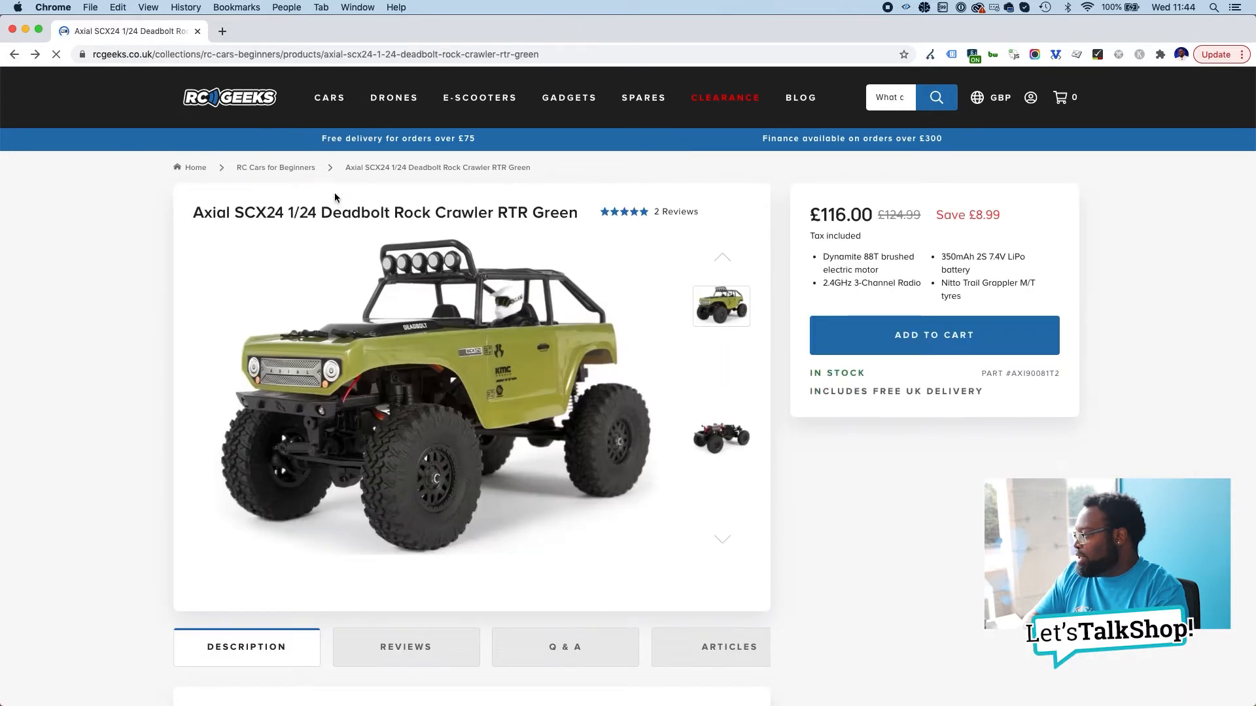
{"action": "right_click", "coordinate": [290, 170]}
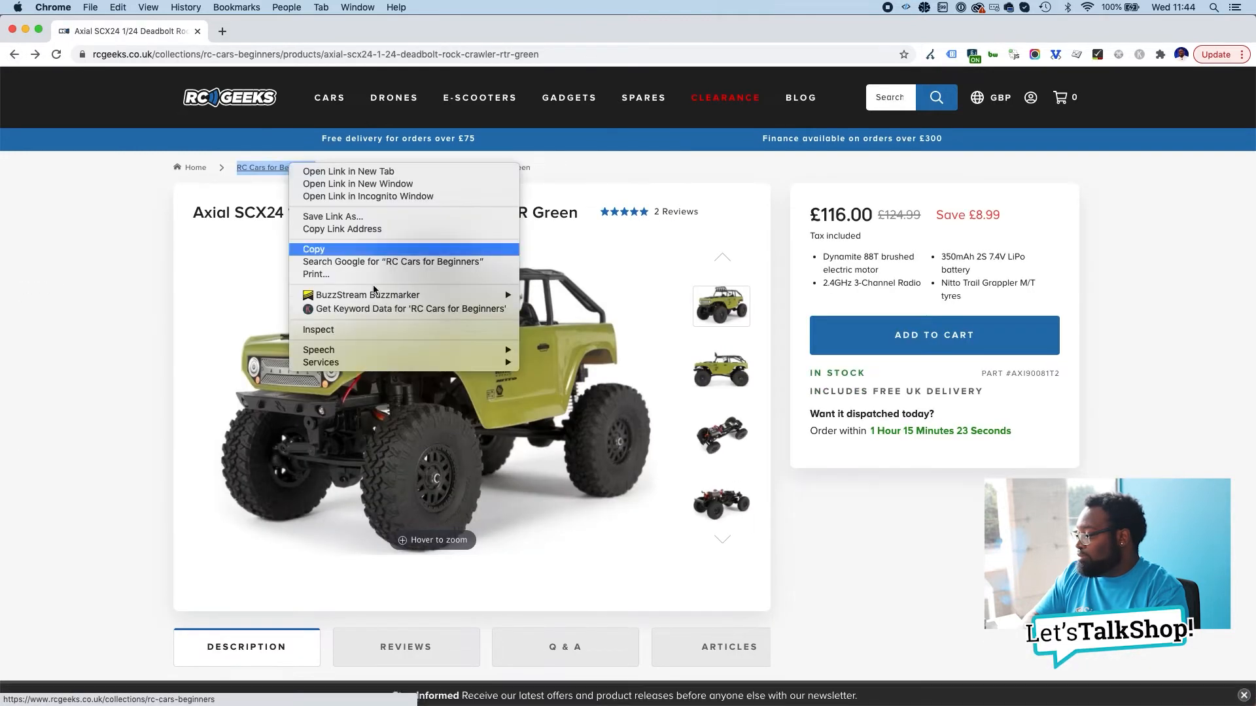
{"action": "left_click", "coordinate": [351, 330]}
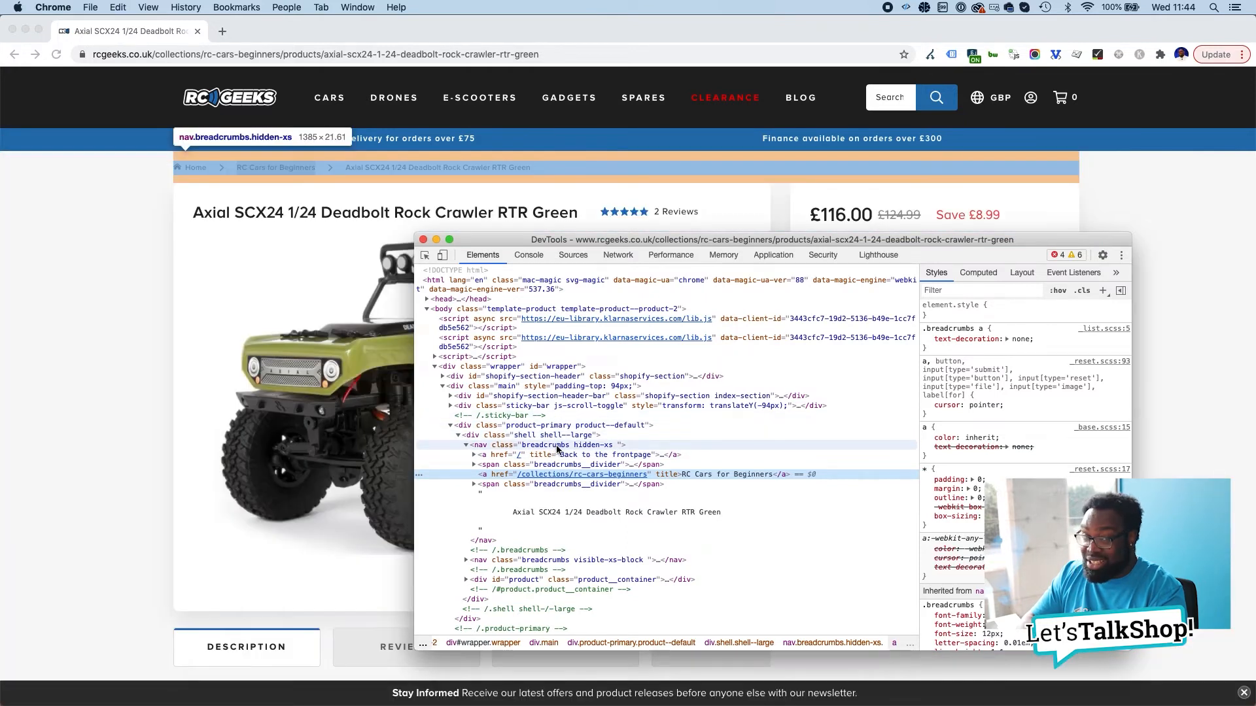
Step: Select the nav element containing the breadcrumbs and copy its .breadcrumbs selector from the element's styles
{"action": "left_click", "coordinate": [557, 446]}
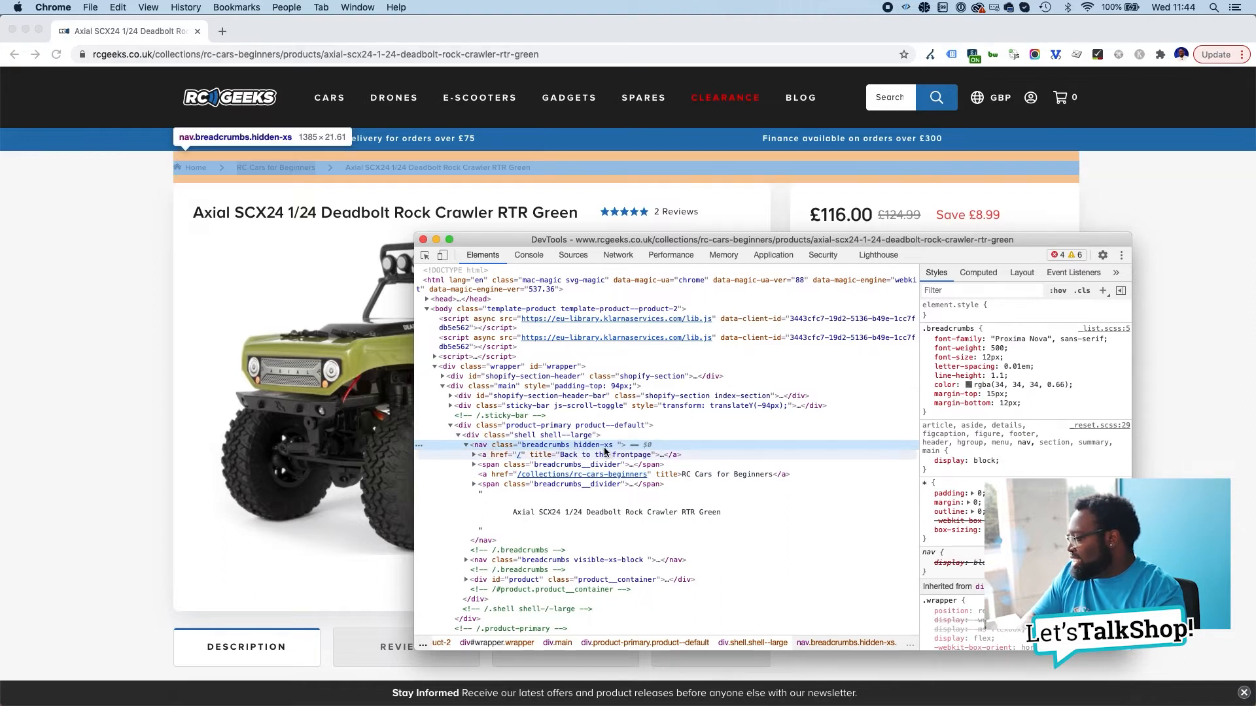
{"action": "double_click", "coordinate": [524, 446]}
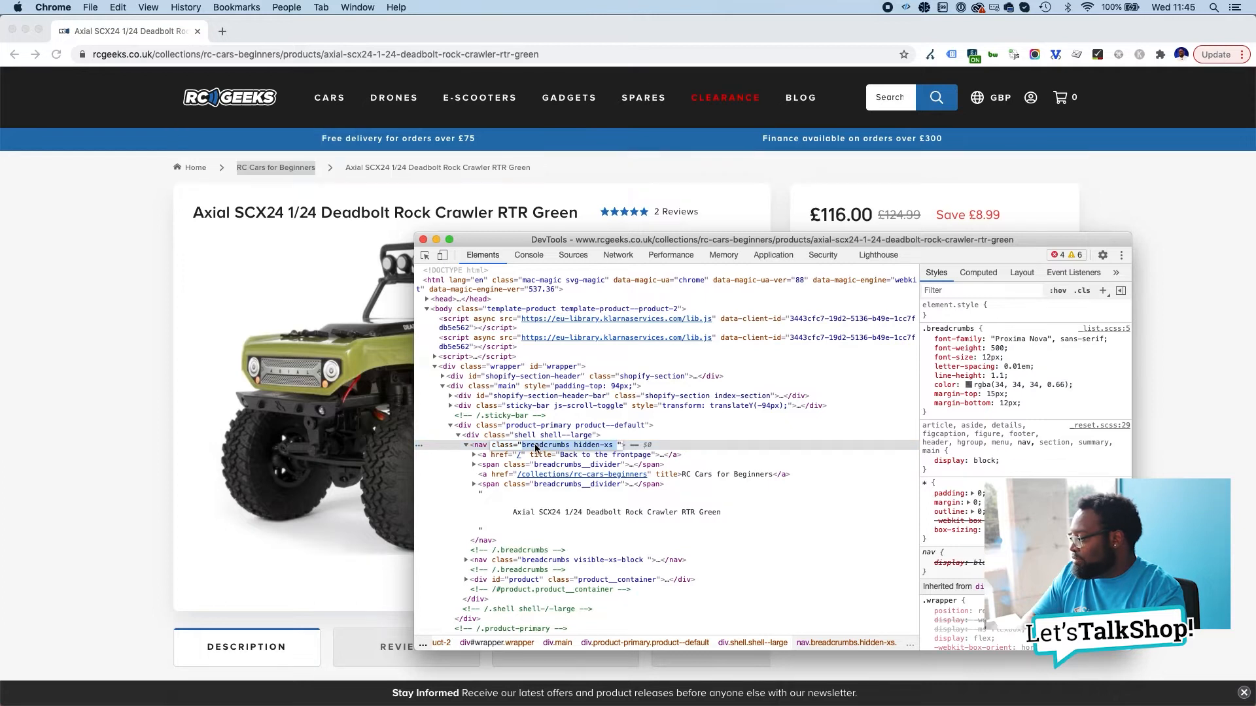
{"action": "left_click_drag", "start_coordinate": [522, 445], "coordinate": [570, 450]}
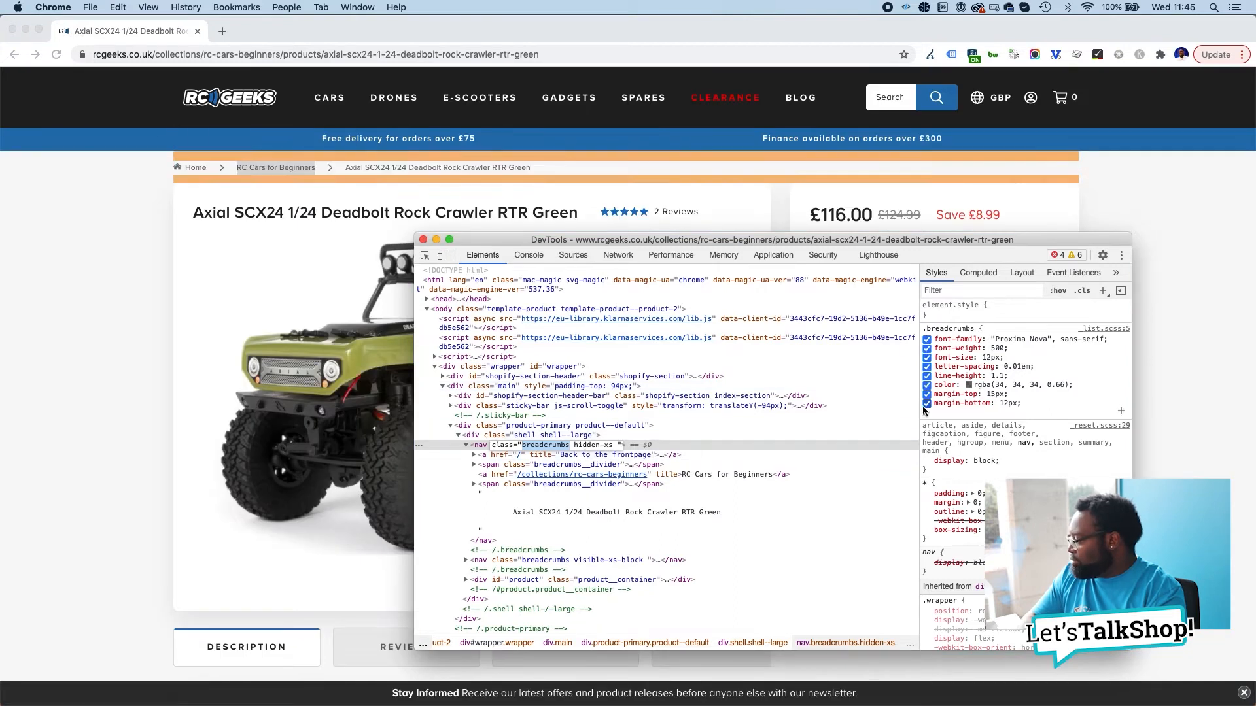
{"action": "left_click", "coordinate": [955, 330]}
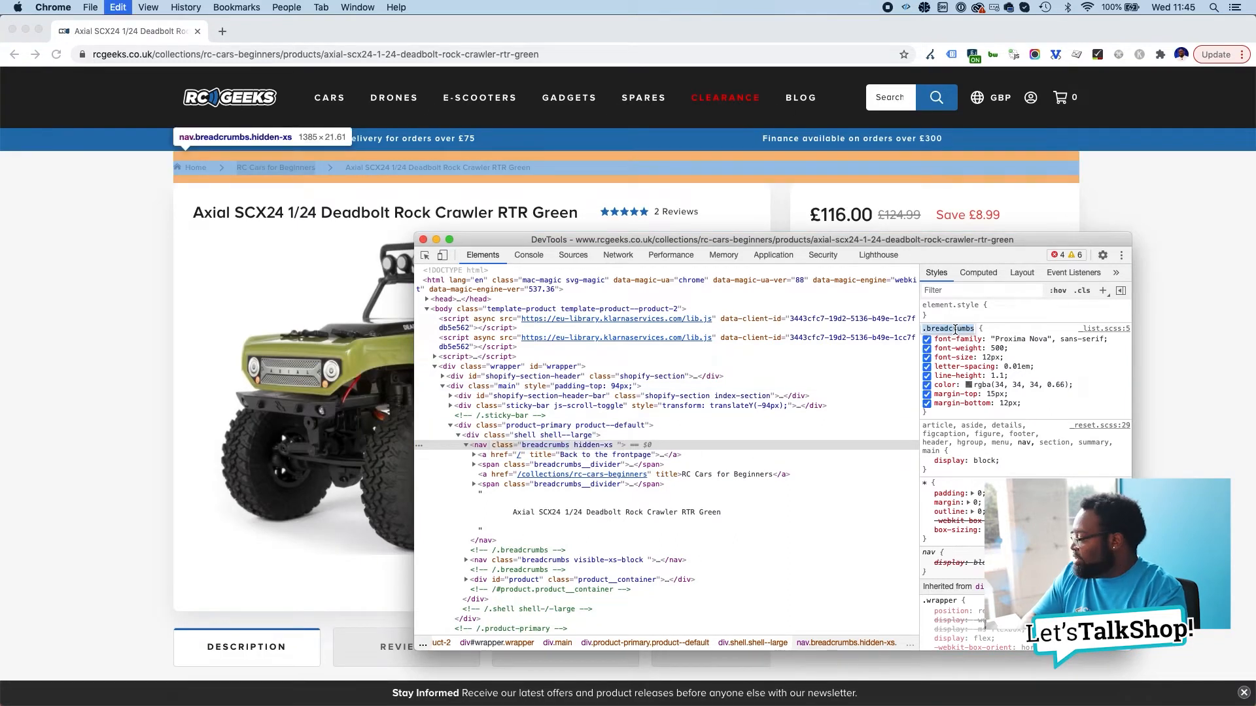
Step: Switch to Sitebulb, name the new rule Breadcrumb and set its CSS selector path to .breadcrumbs
{"action": "key", "text": "super+Tab"}
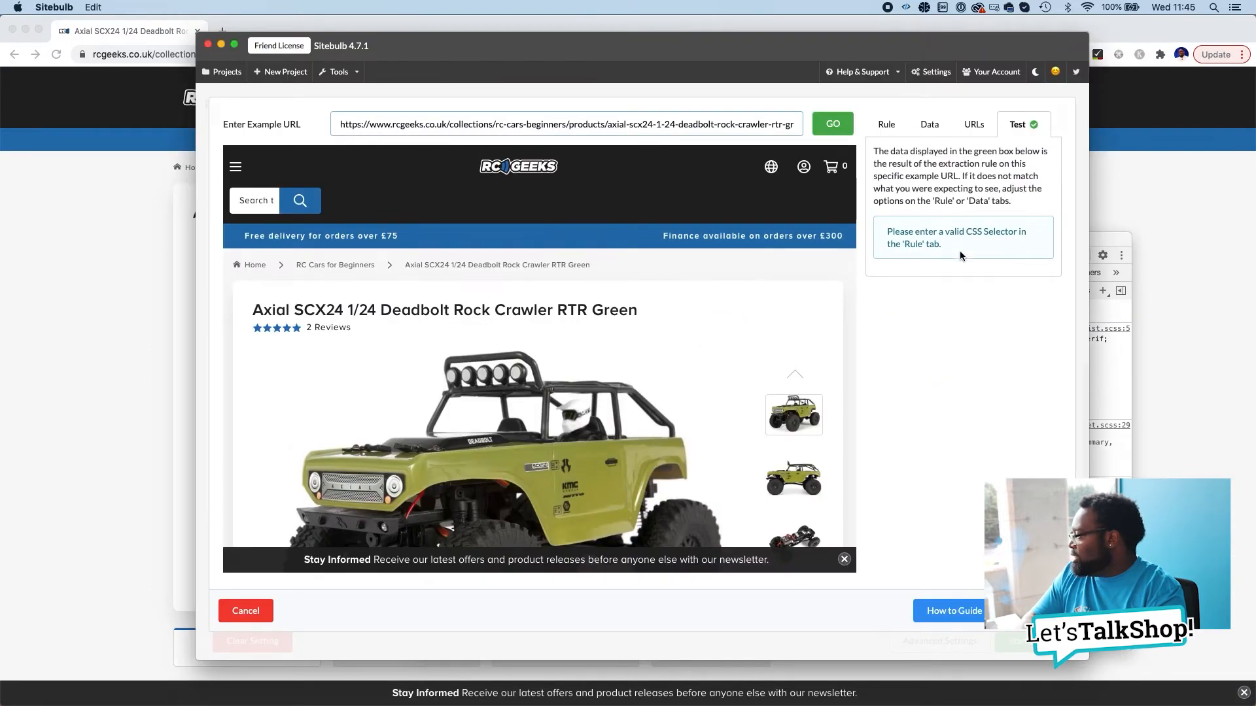
{"action": "left_click", "coordinate": [885, 131]}
{"action": "left_click", "coordinate": [935, 131]}
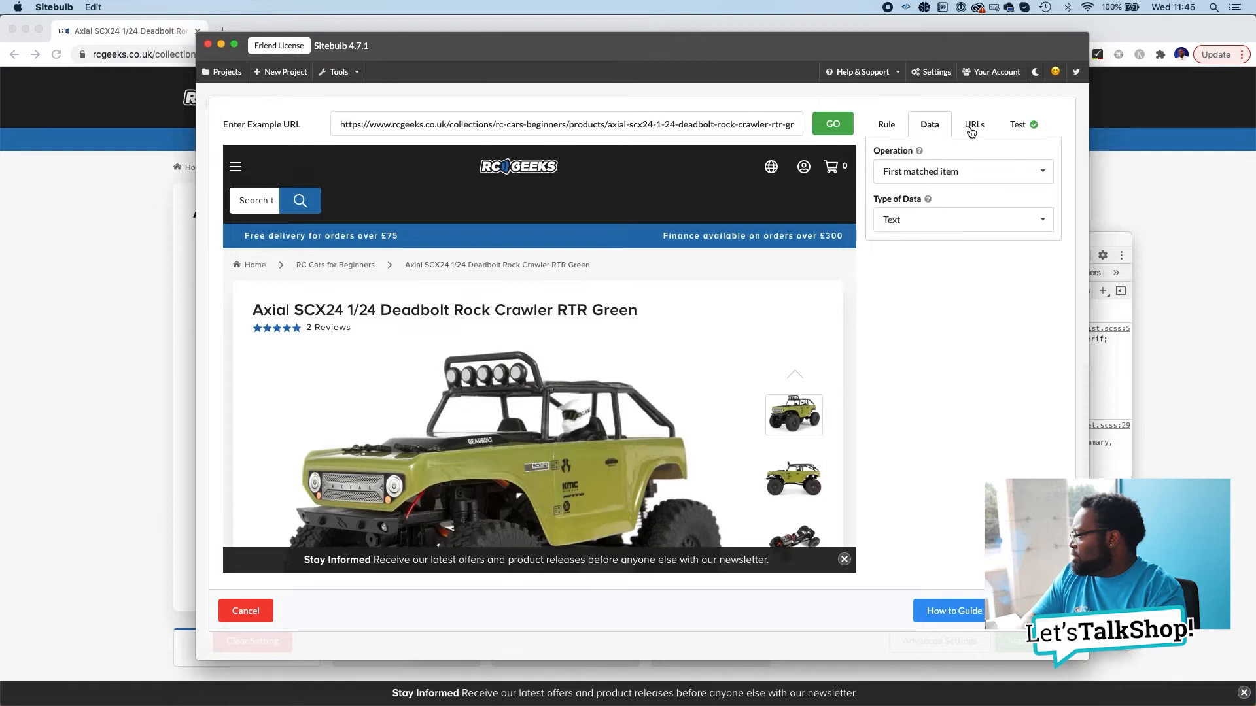
{"action": "left_click", "coordinate": [973, 125]}
{"action": "scroll", "coordinate": [655, 338], "scroll_direction": "down", "scroll_amount": 4}
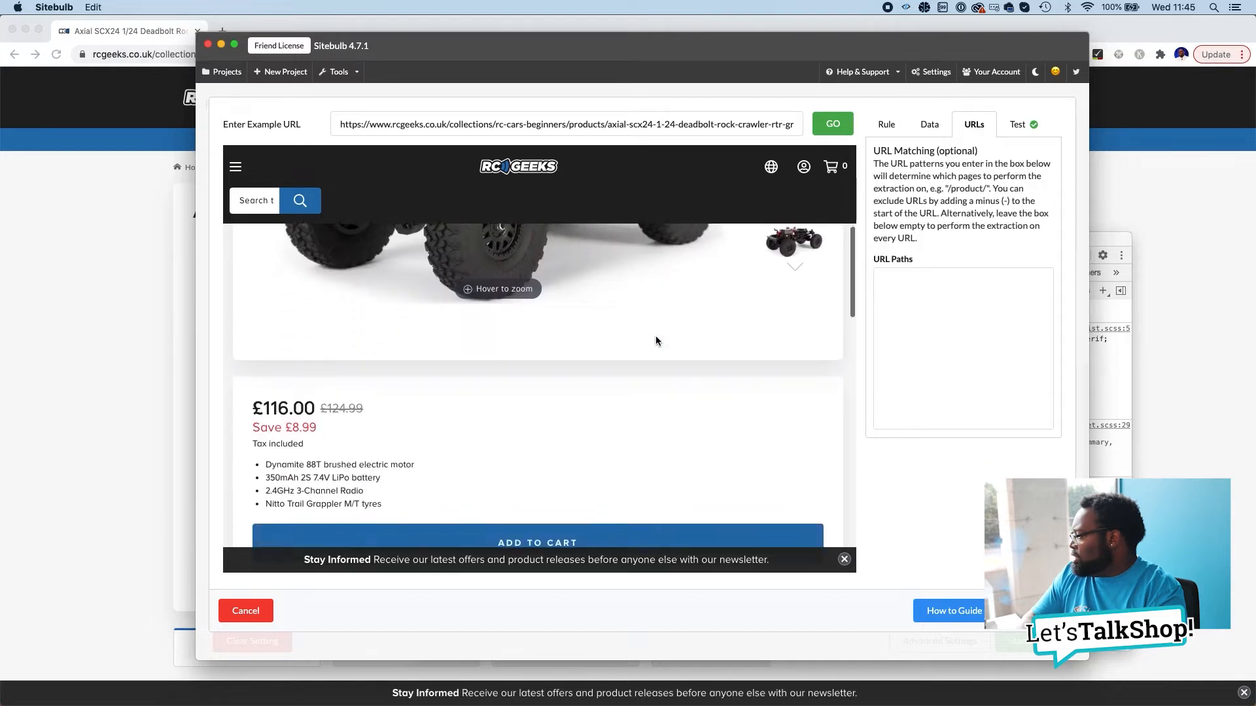
{"action": "scroll", "coordinate": [656, 336], "scroll_direction": "up", "scroll_amount": 8}
{"action": "left_click", "coordinate": [892, 124]}
{"action": "left_click", "coordinate": [915, 172]}
{"action": "type", "text": "Breadcrumb"}
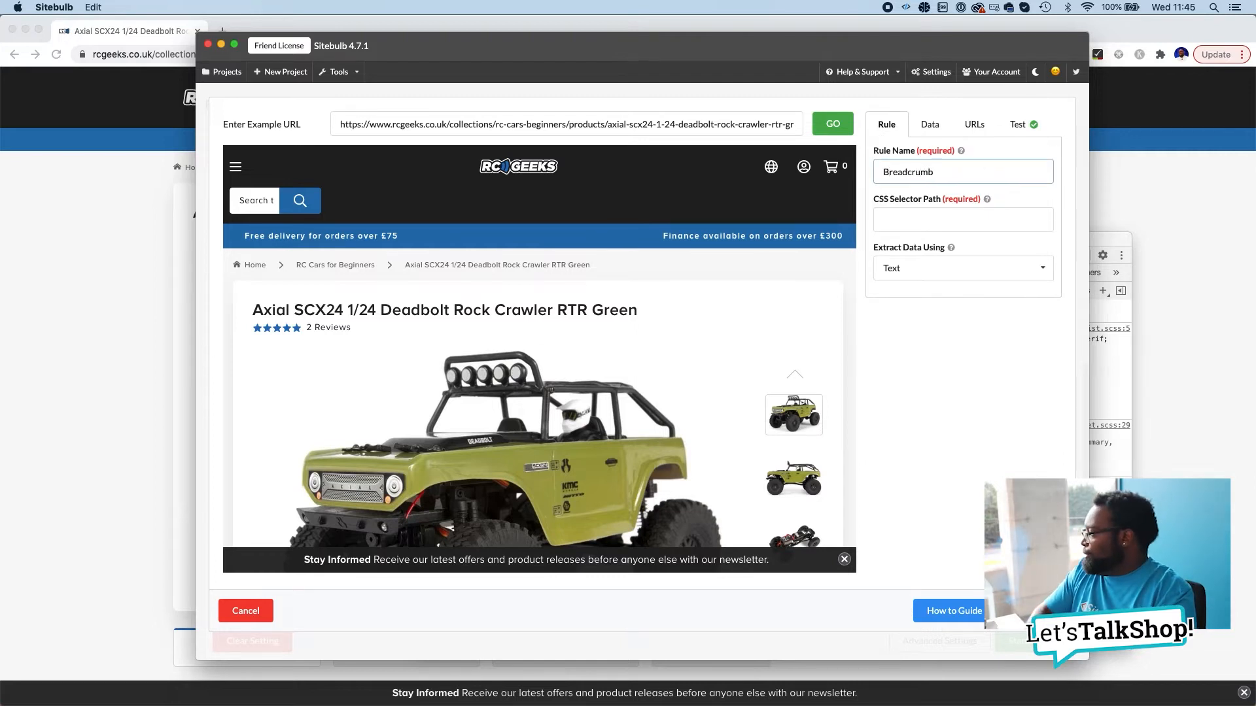
{"action": "left_click", "coordinate": [967, 214]}
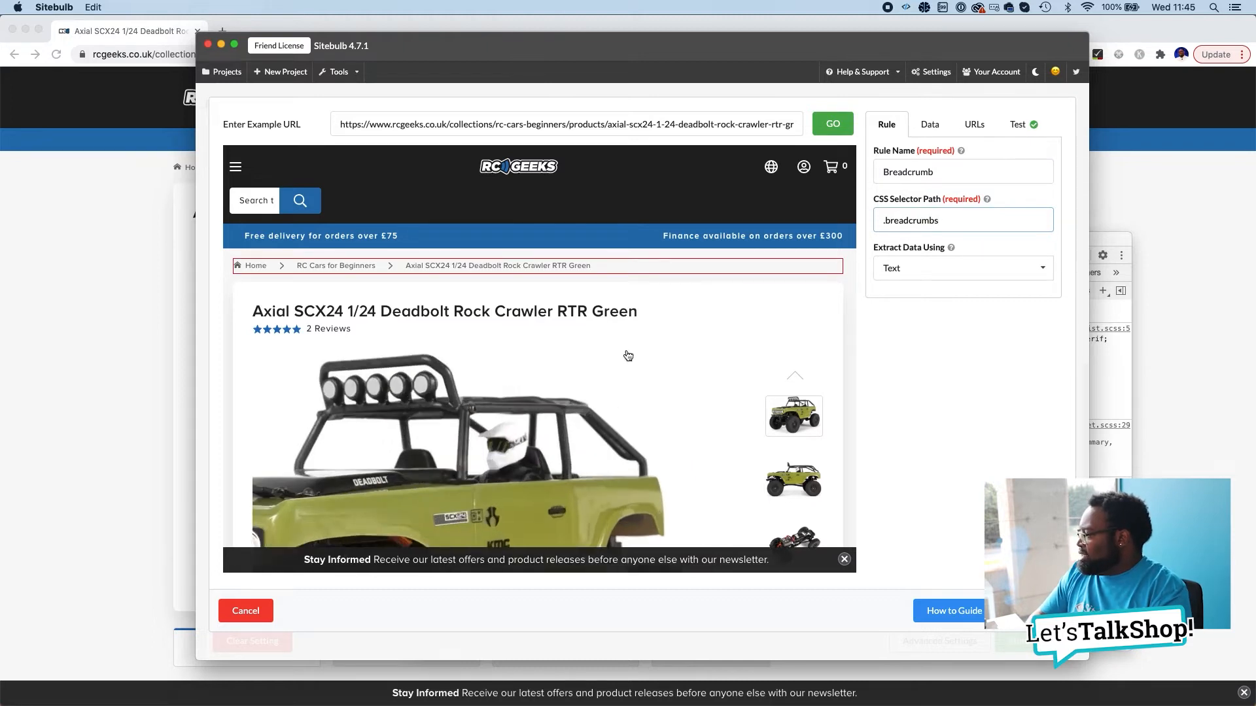
Step: Try Inner HTML as the Breadcrumb rule's extraction option, and set it back to Text
{"action": "left_click", "coordinate": [915, 271]}
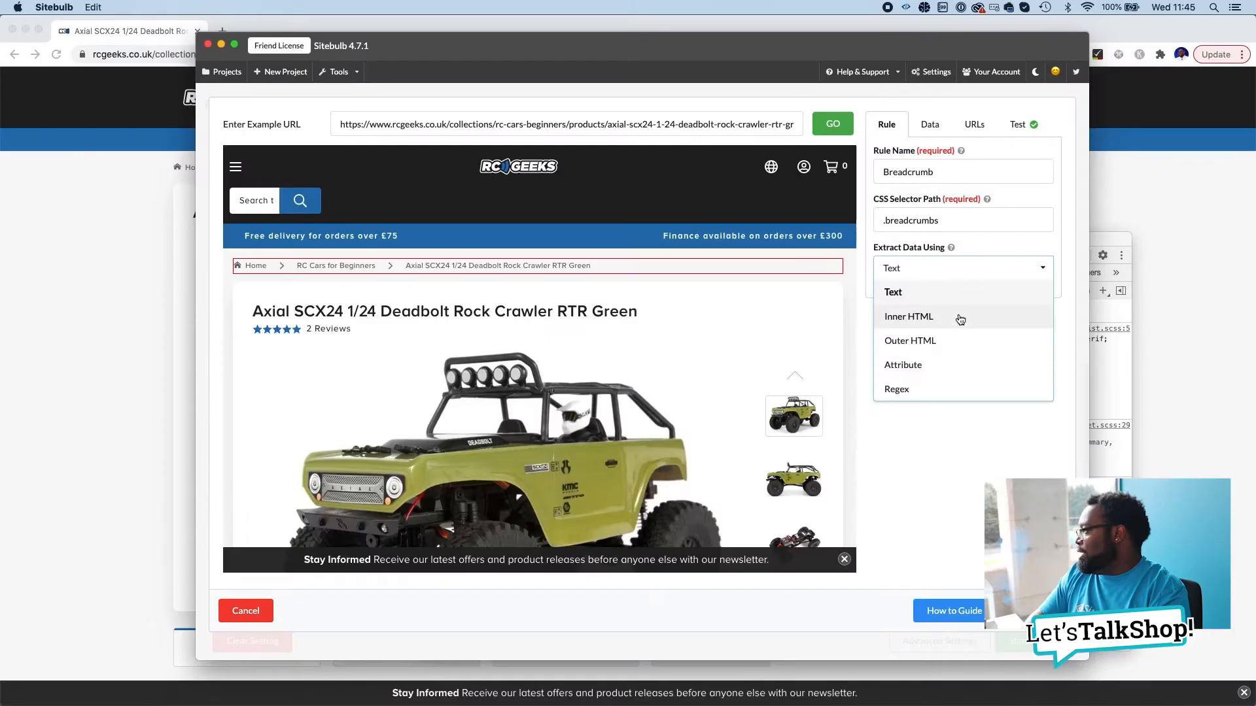
{"action": "left_click", "coordinate": [960, 316]}
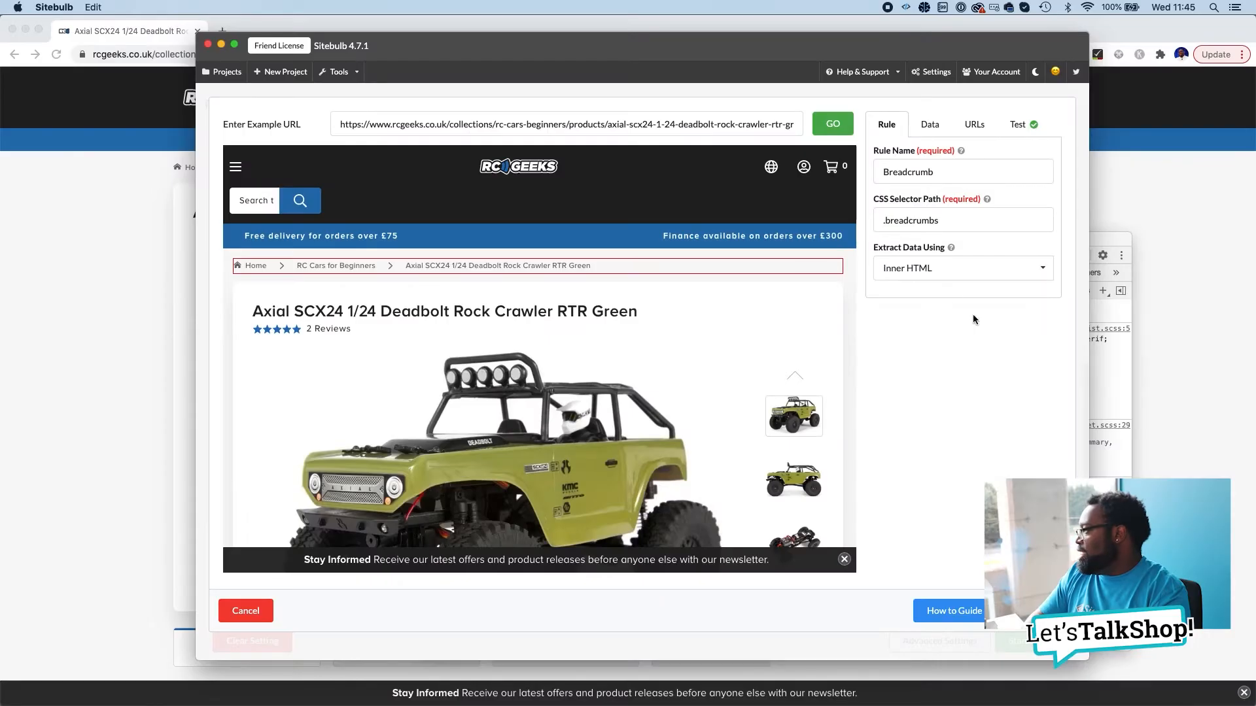
{"action": "left_click", "coordinate": [962, 271]}
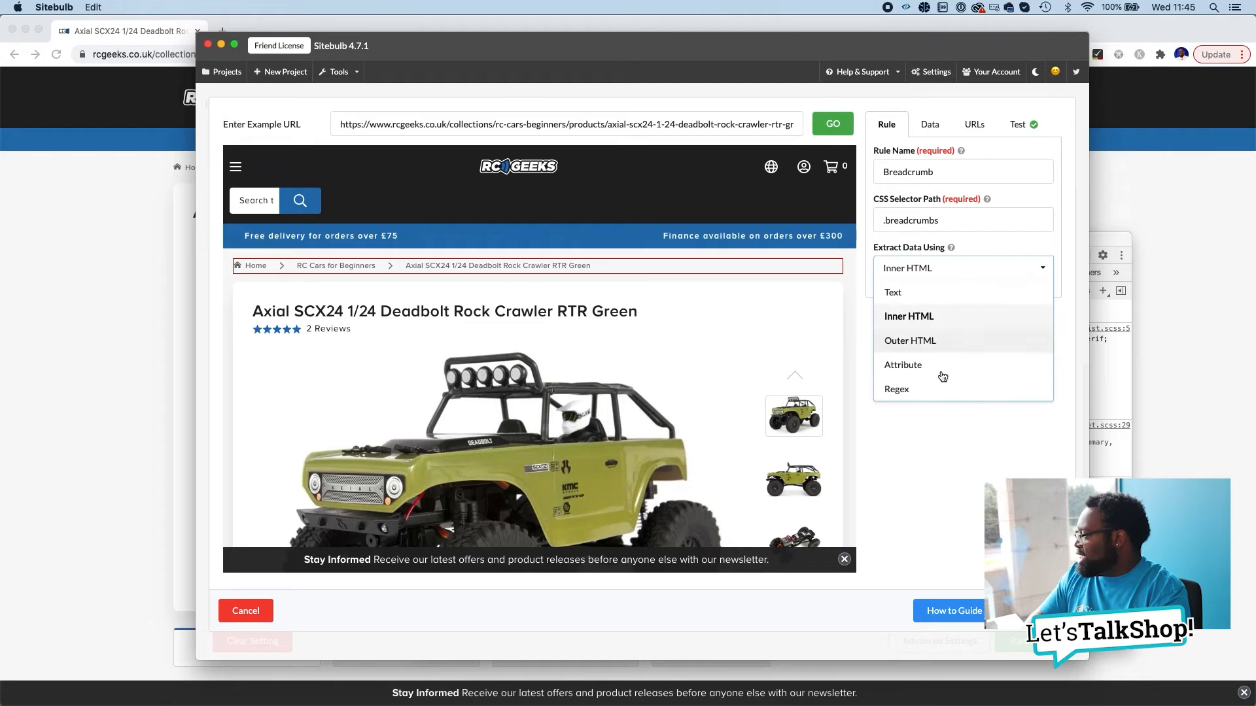
{"action": "left_click", "coordinate": [936, 310]}
{"action": "left_click", "coordinate": [937, 280]}
{"action": "left_click", "coordinate": [934, 295]}
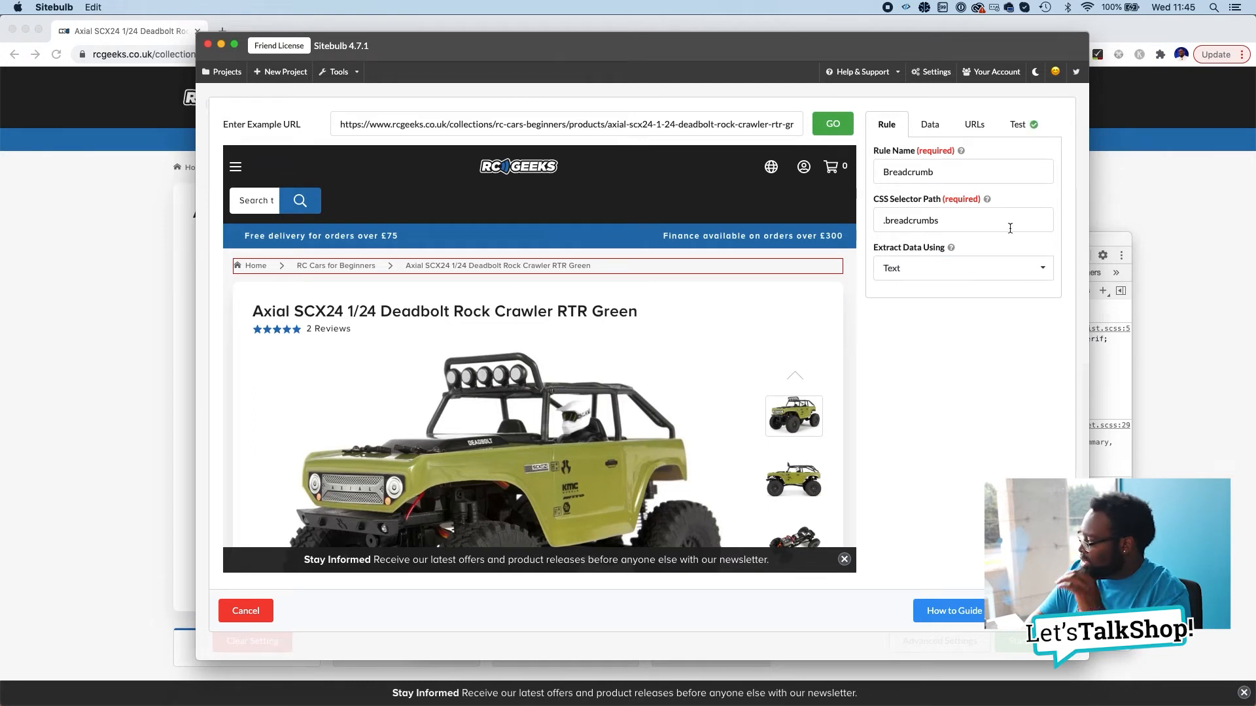
Step: Compare the Breadcrumb rule's test result with the highlighted breadcrumb trail and review the rule's data type options
{"action": "left_click", "coordinate": [1021, 130]}
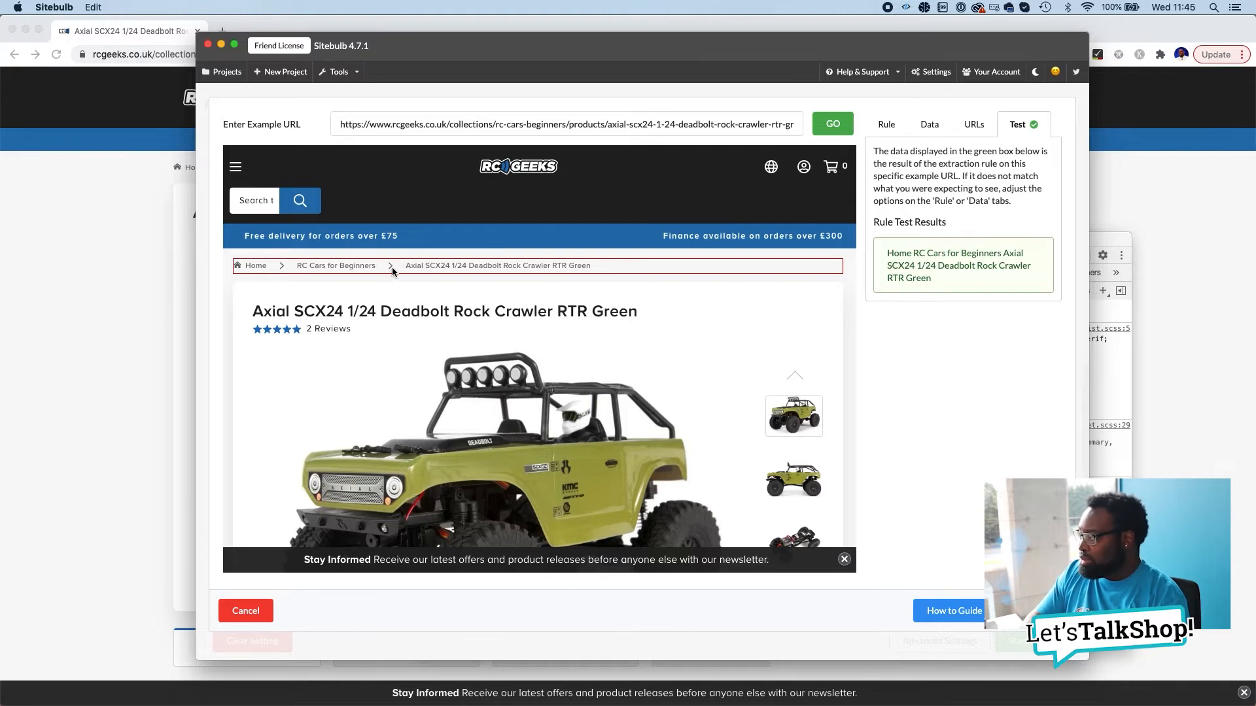
{"action": "triple_click", "coordinate": [942, 254]}
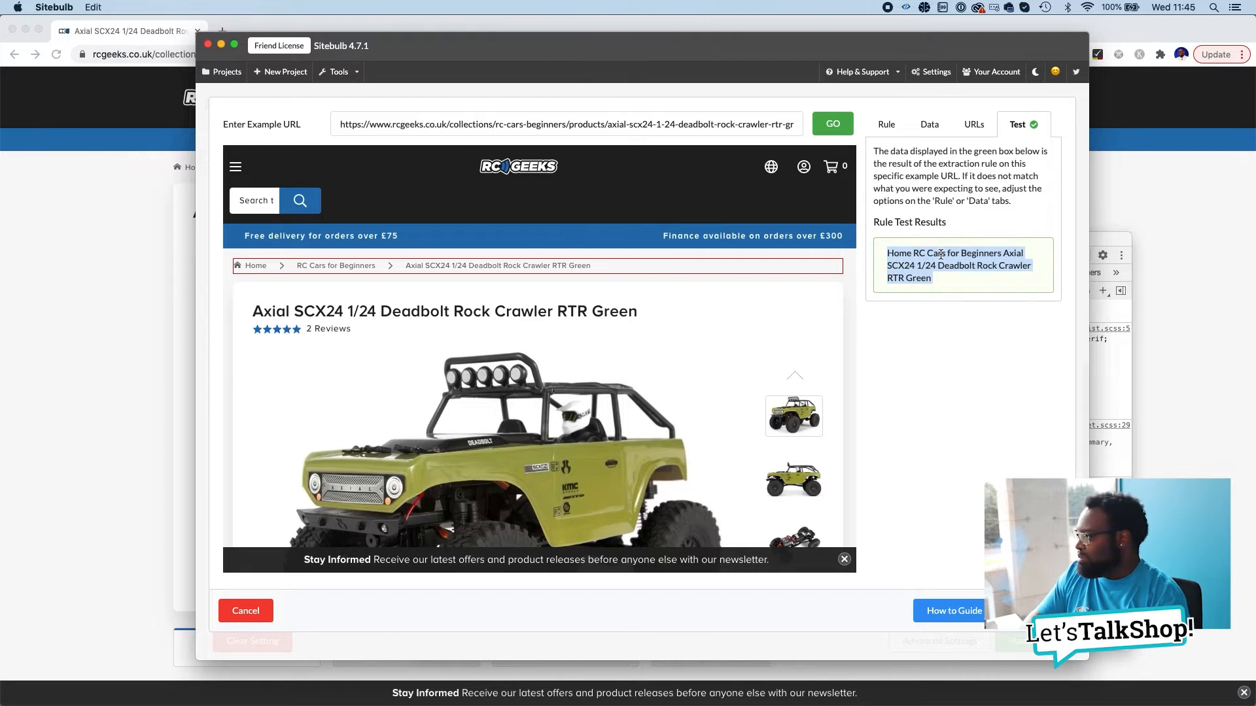
{"action": "left_click", "coordinate": [975, 124]}
{"action": "left_click", "coordinate": [930, 125]}
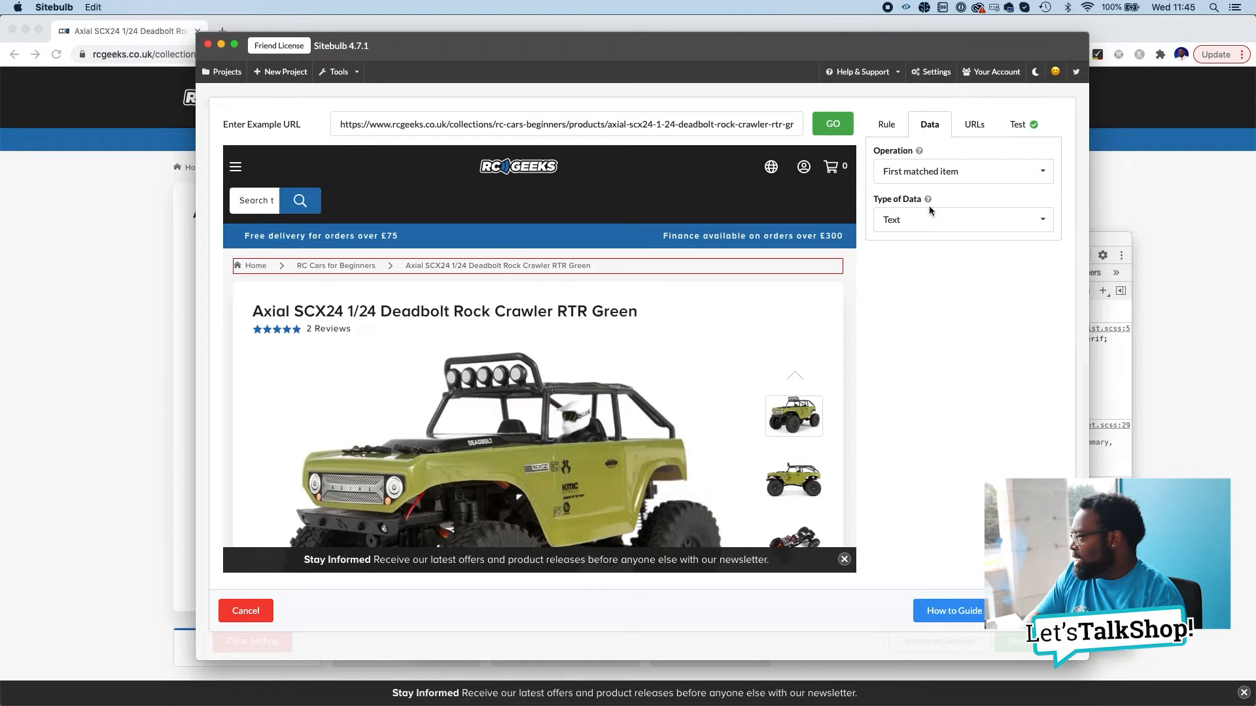
{"action": "left_click", "coordinate": [924, 223]}
{"action": "left_click", "coordinate": [949, 401]}
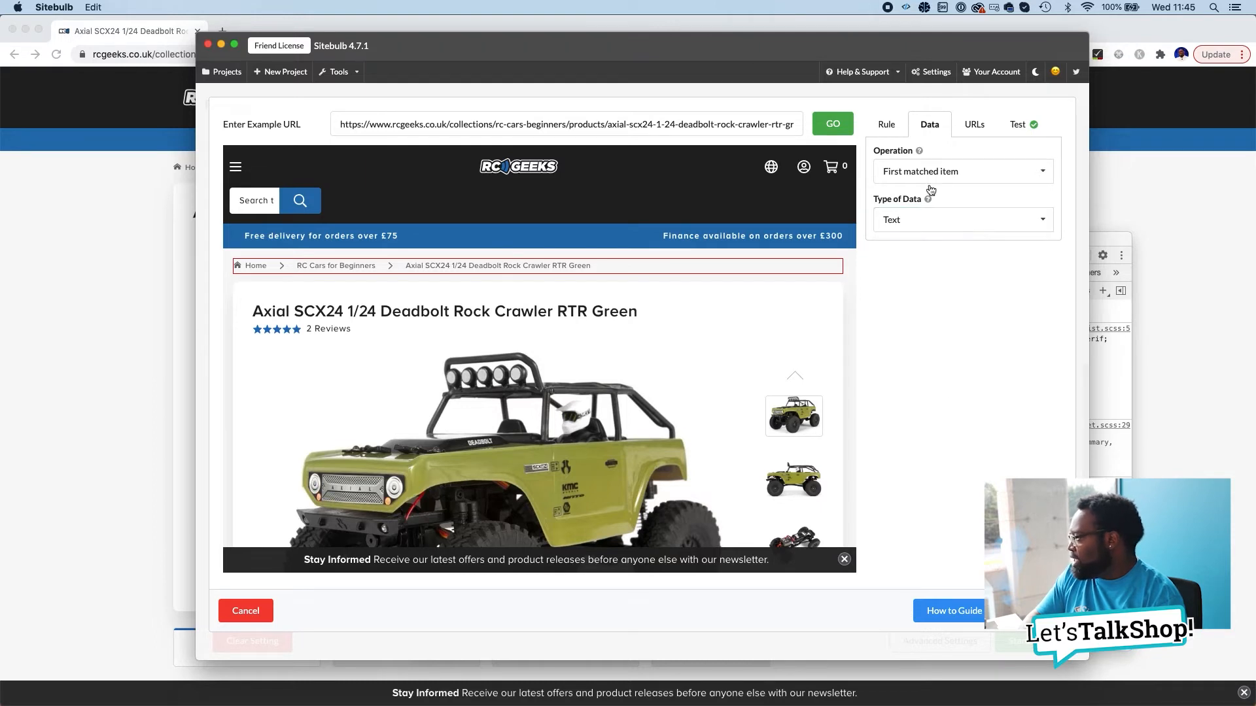
Step: Set the Breadcrumb rule to extract data using Inner HTML and check its test results
{"action": "left_click", "coordinate": [888, 126]}
{"action": "left_click", "coordinate": [942, 268]}
{"action": "left_click", "coordinate": [932, 317]}
{"action": "left_click", "coordinate": [974, 124]}
{"action": "left_click", "coordinate": [1018, 124]}
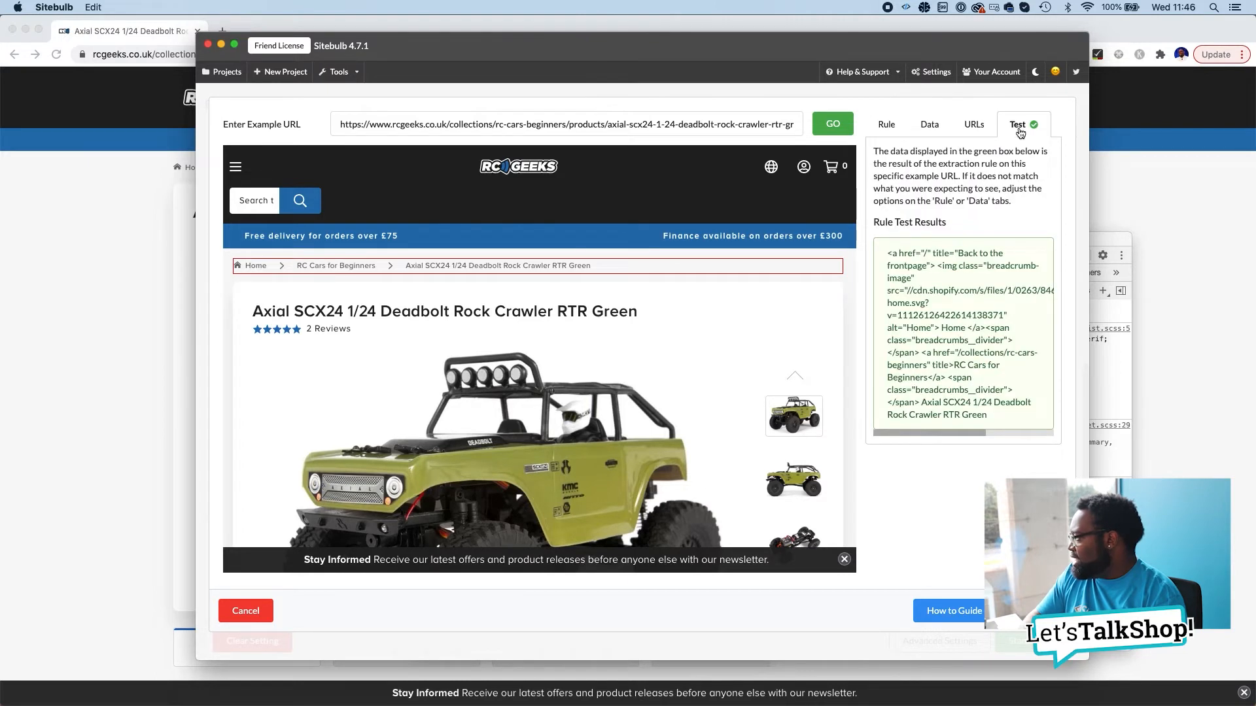
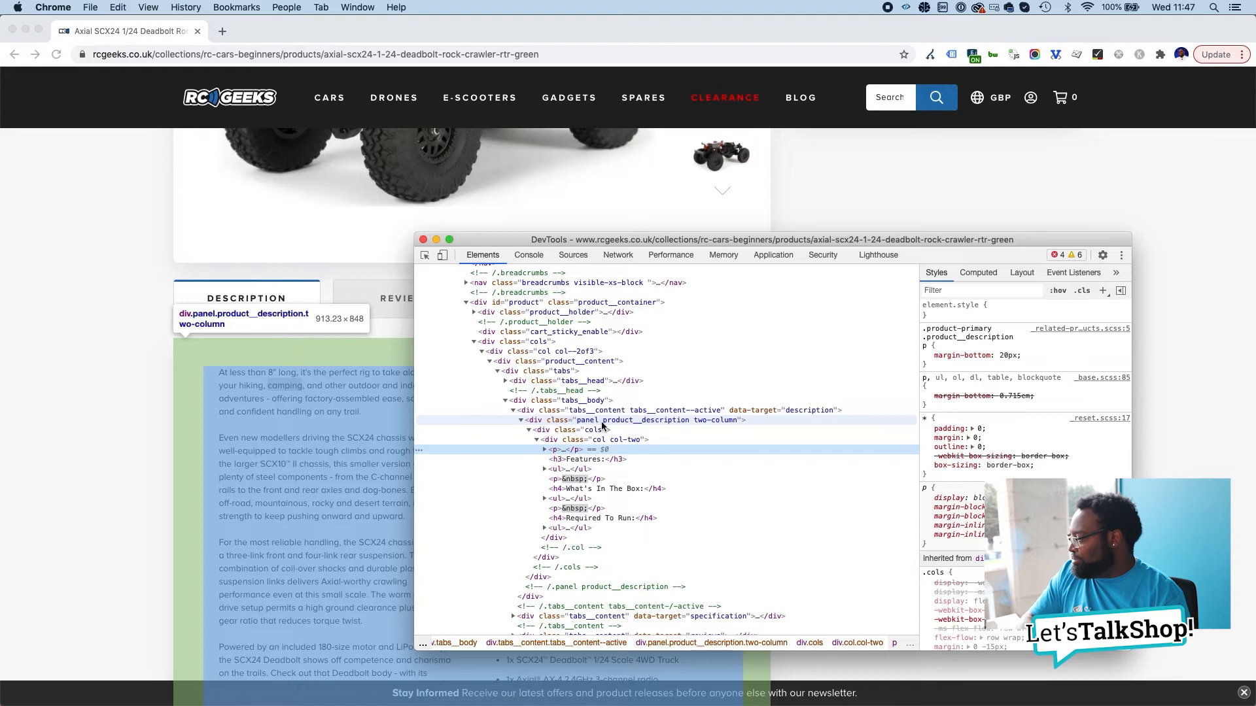
Step: Select the product description panel's div in the page code and copy its .product__description selector from the styles
{"action": "left_click", "coordinate": [661, 421]}
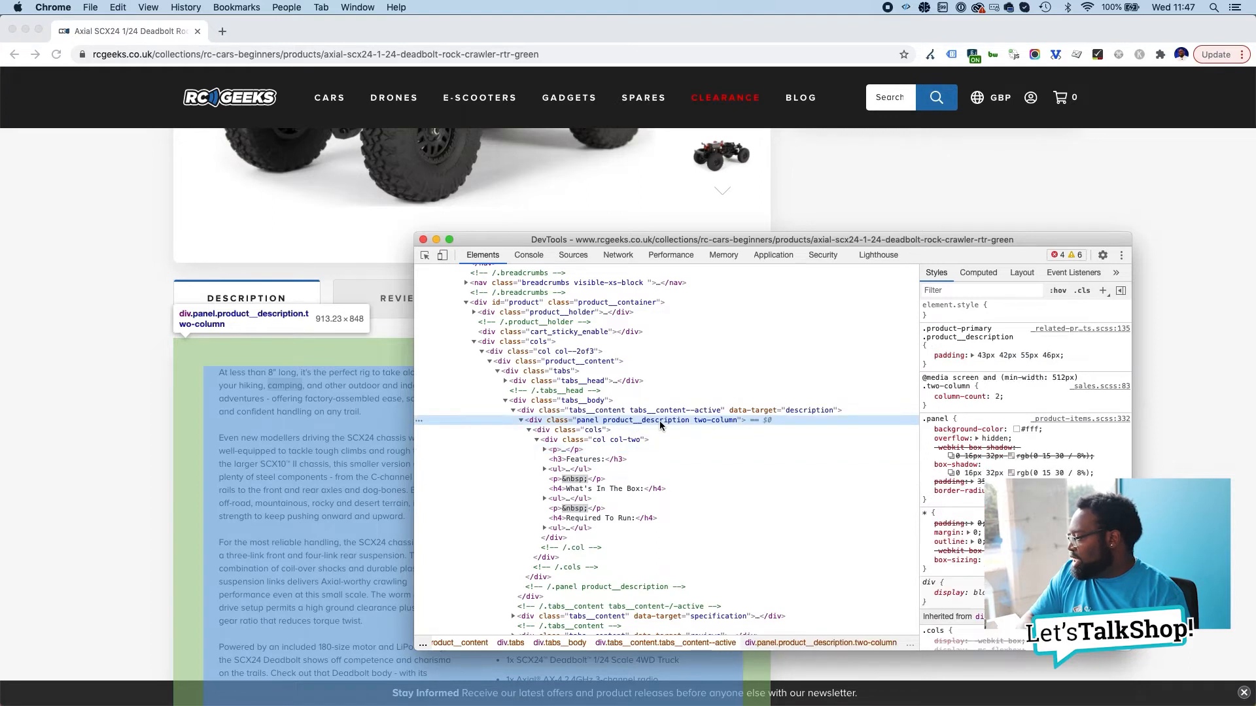
{"action": "double_click", "coordinate": [661, 421]}
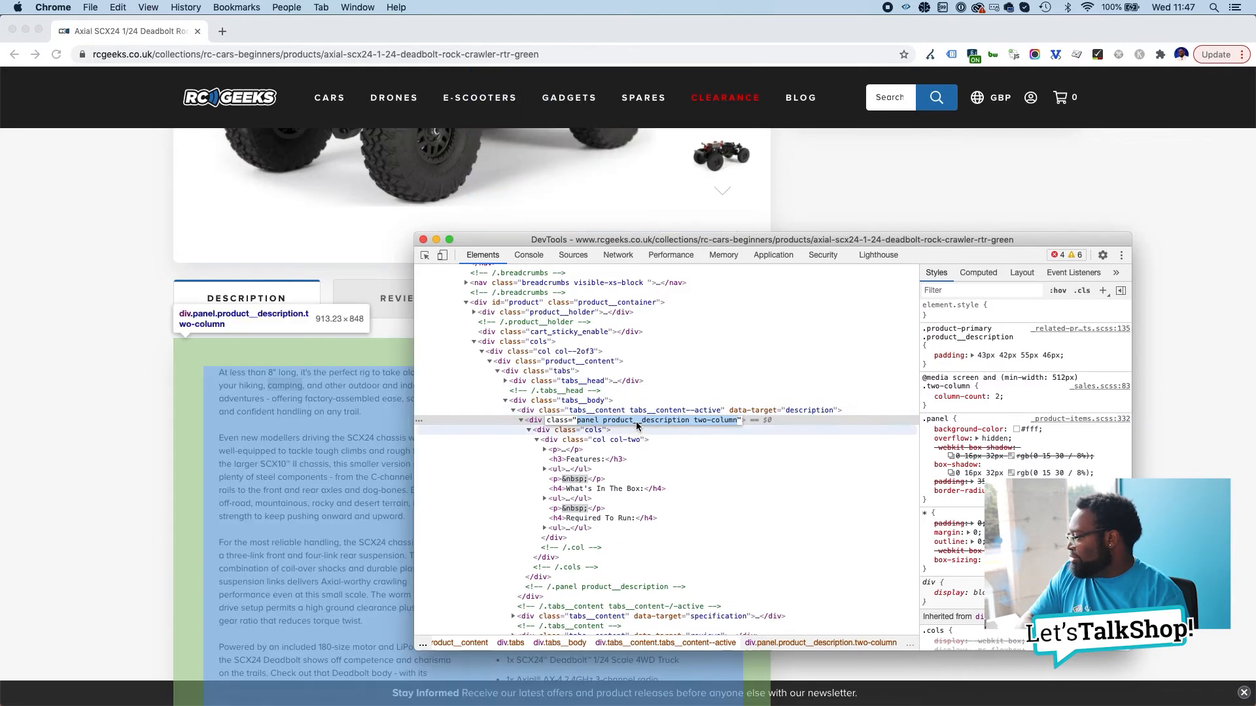
{"action": "left_click", "coordinate": [970, 339]}
{"action": "left_click", "coordinate": [970, 339]}
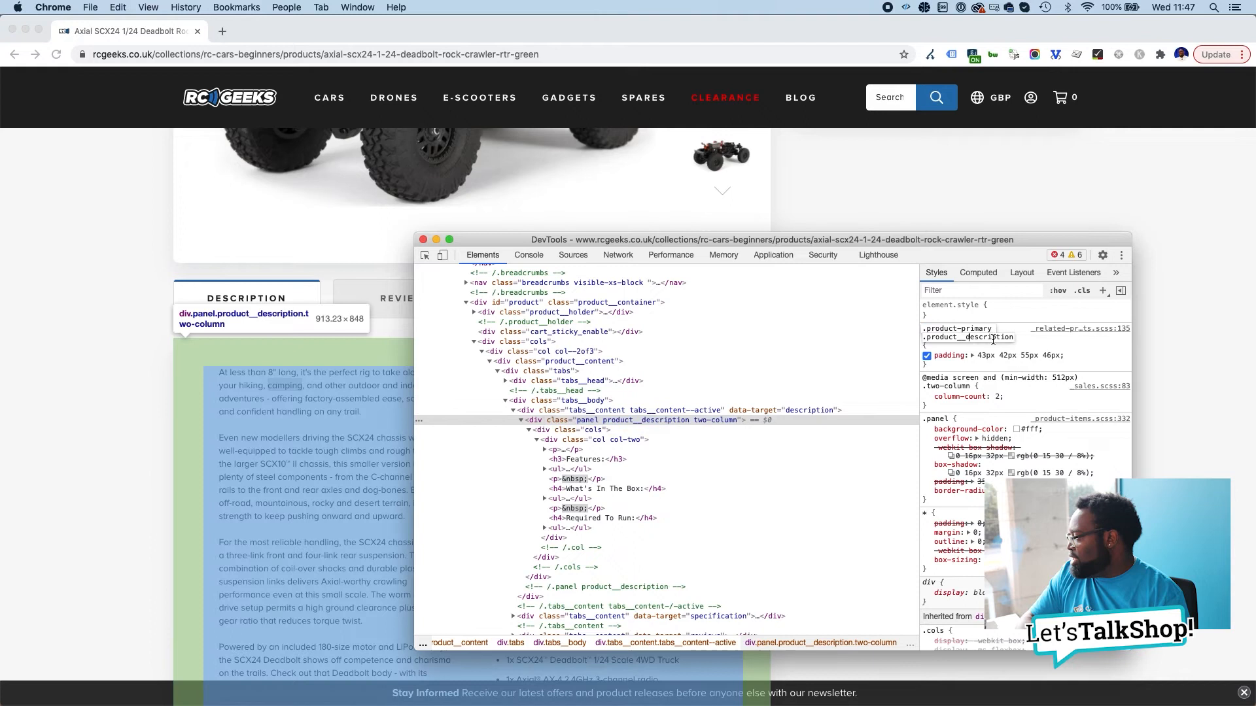
{"action": "key", "text": "super+a"}
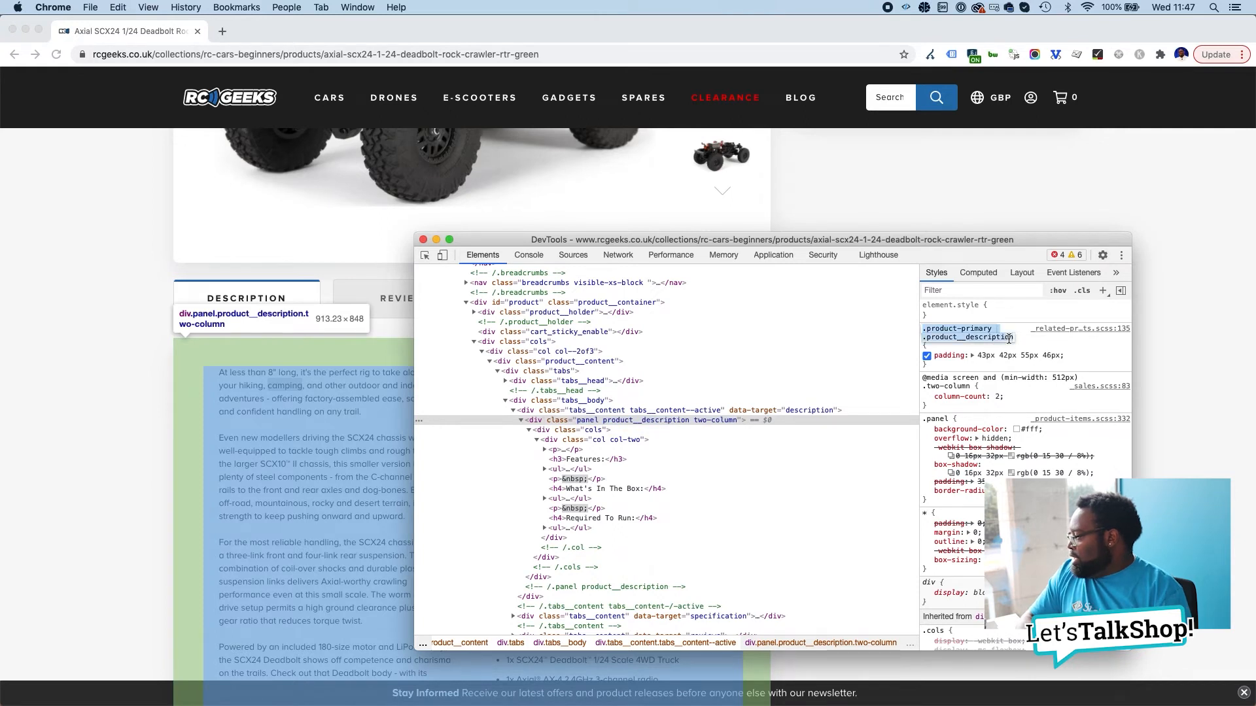
{"action": "left_click_drag", "start_coordinate": [1013, 339], "coordinate": [922, 343]}
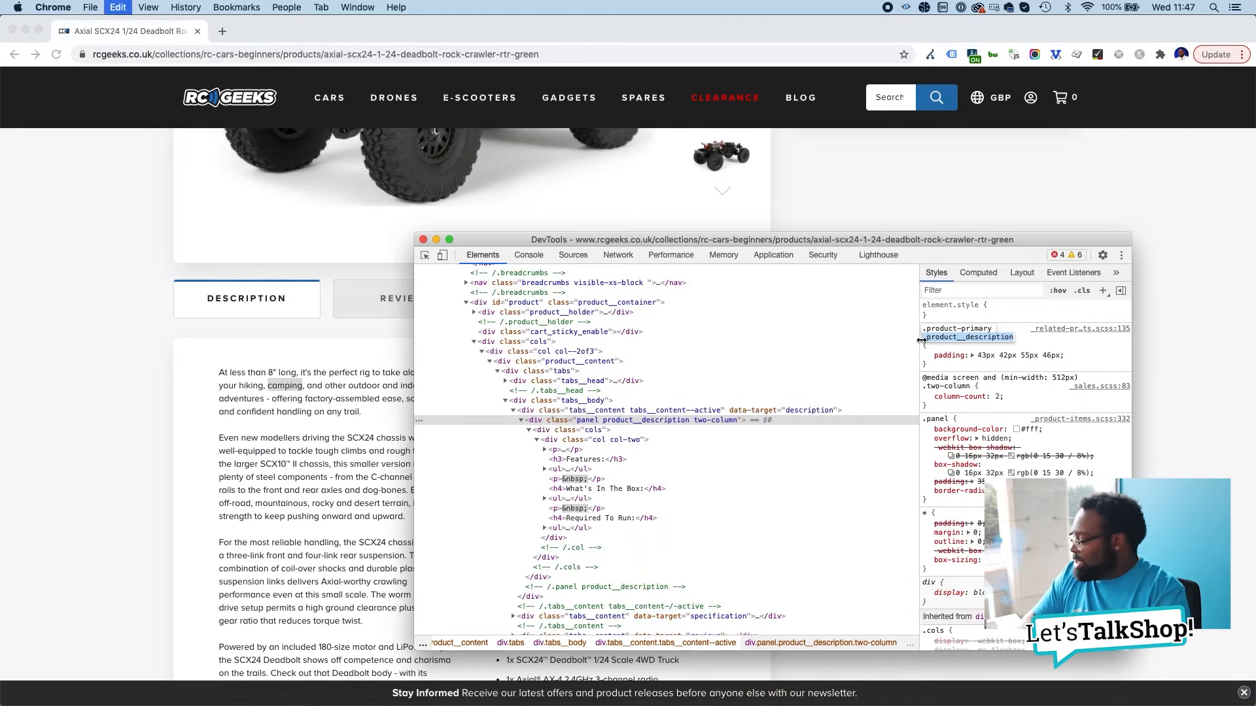
Step: Switch to Sitebulb, add a content extraction rule named Description with the CSS selector path .product__description, and review its test results
{"action": "left_click", "coordinate": [1107, 170]}
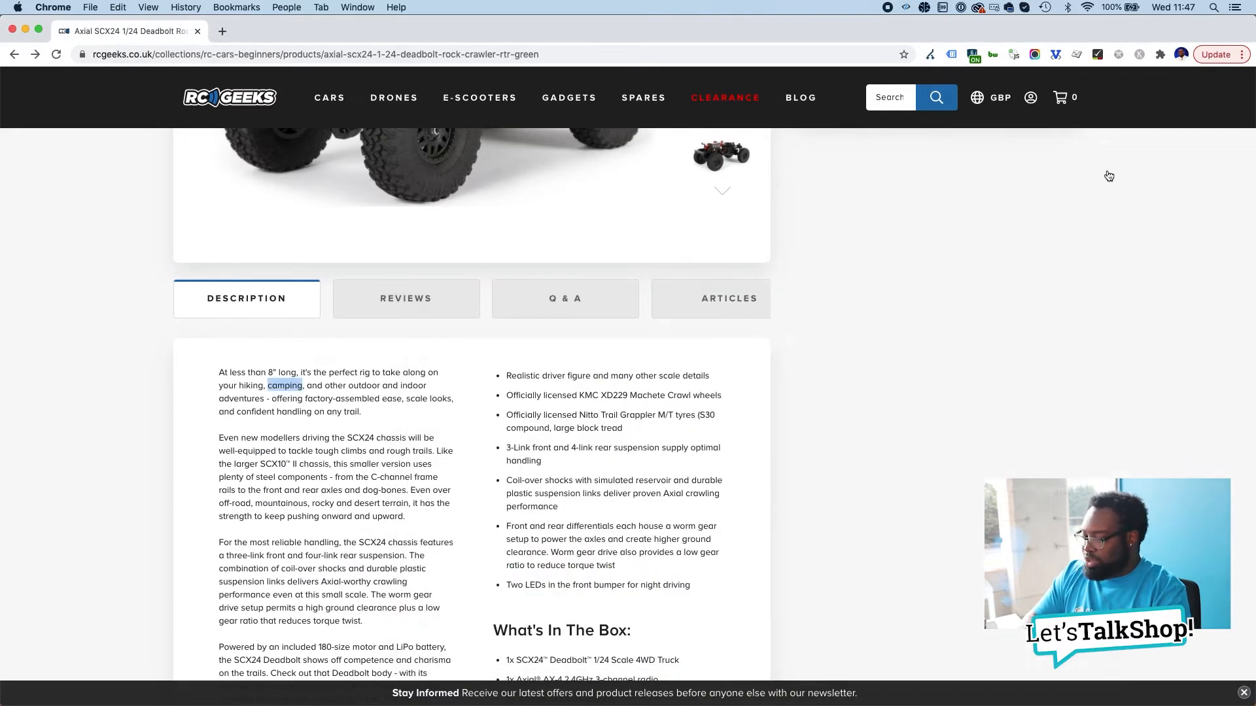
{"action": "key", "text": "super+Tab"}
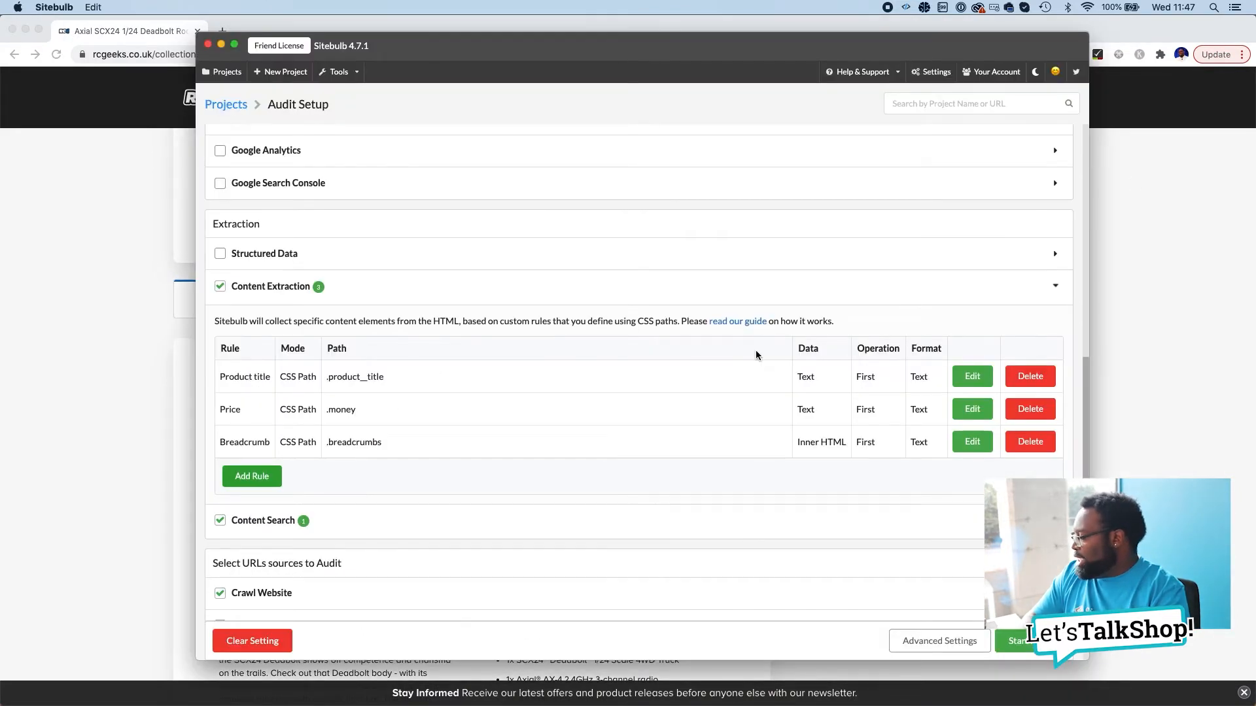
{"action": "left_click", "coordinate": [252, 477]}
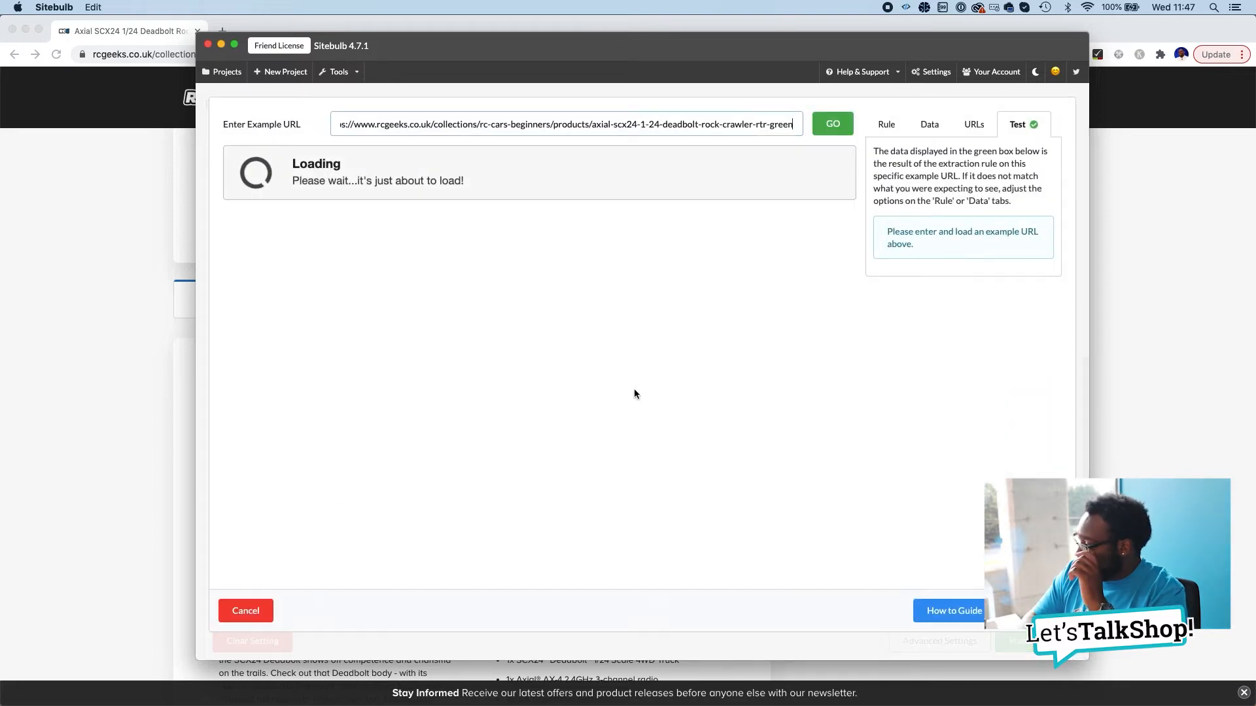
{"action": "left_click", "coordinate": [886, 124]}
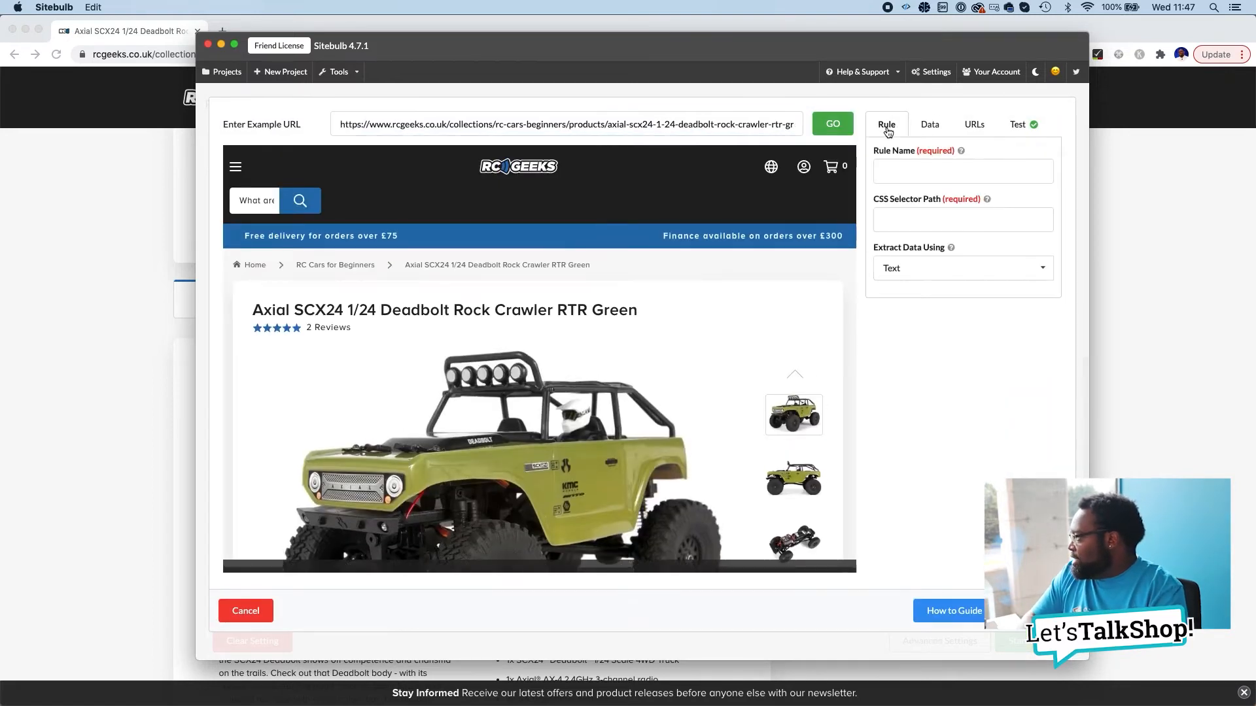
{"action": "left_click", "coordinate": [937, 173]}
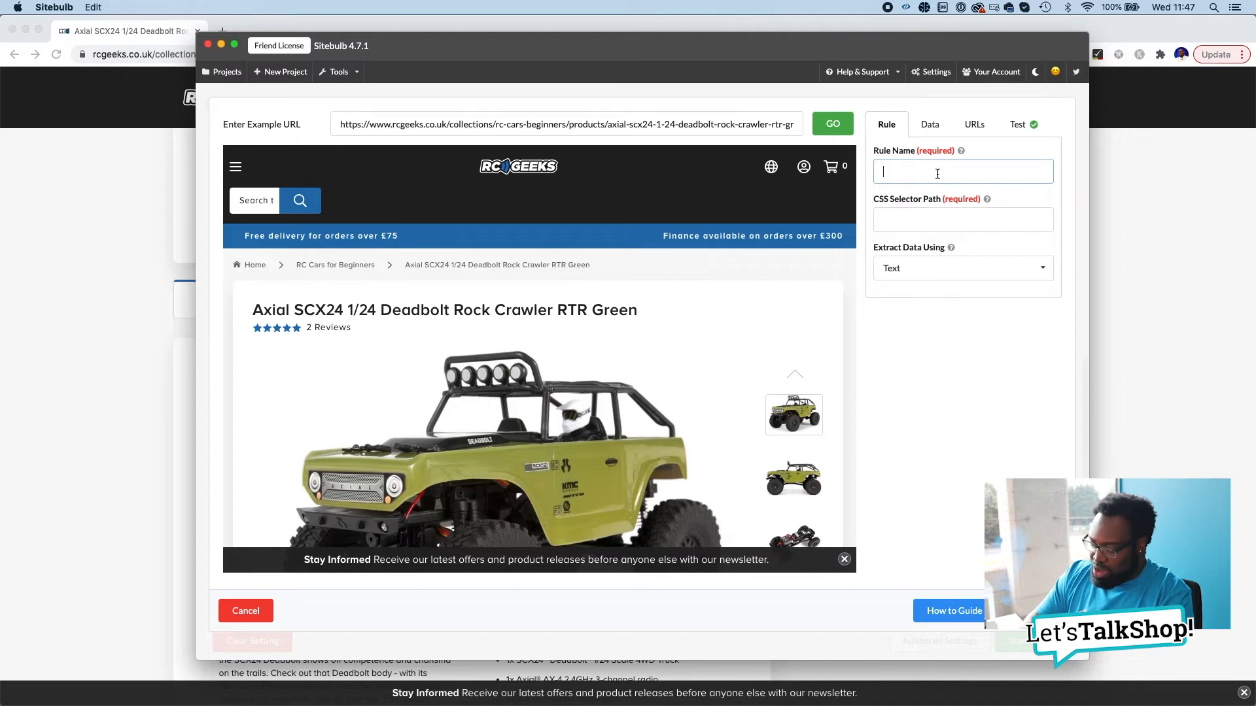
{"action": "type", "text": "Descriptio"}
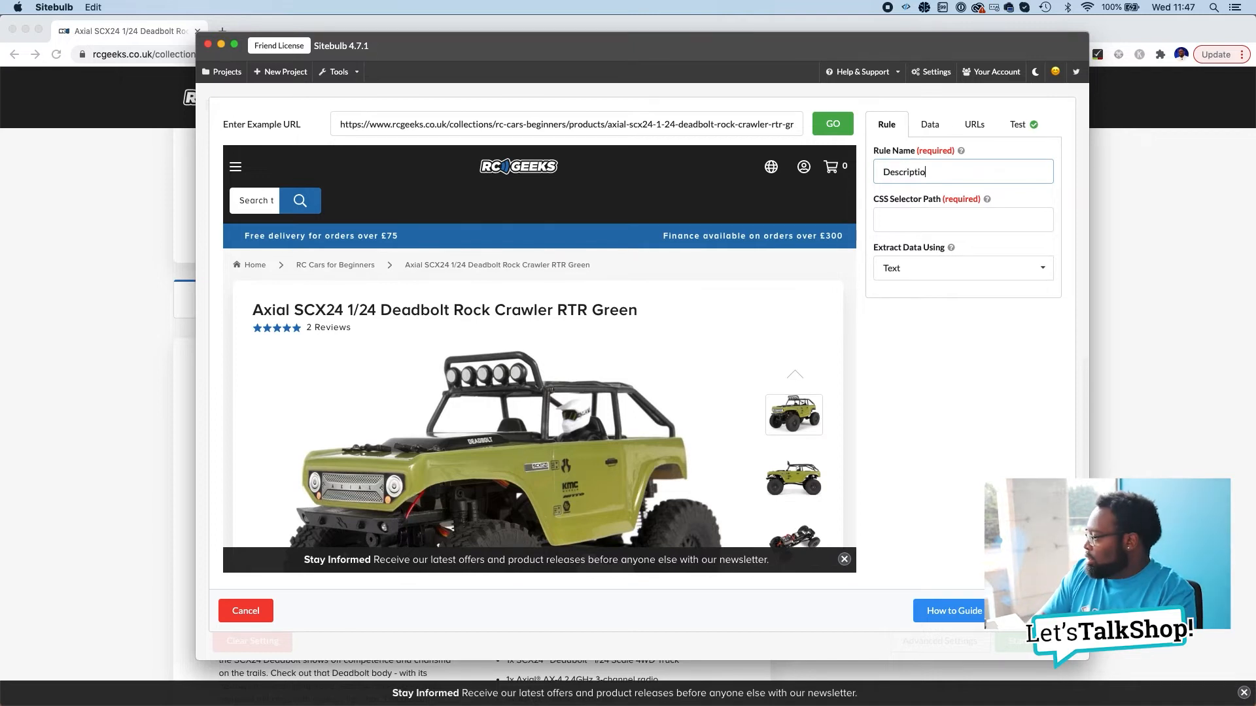
{"action": "type", "text": "n"}
{"action": "key", "text": "Tab"}
{"action": "type", "text": ".product__description"}
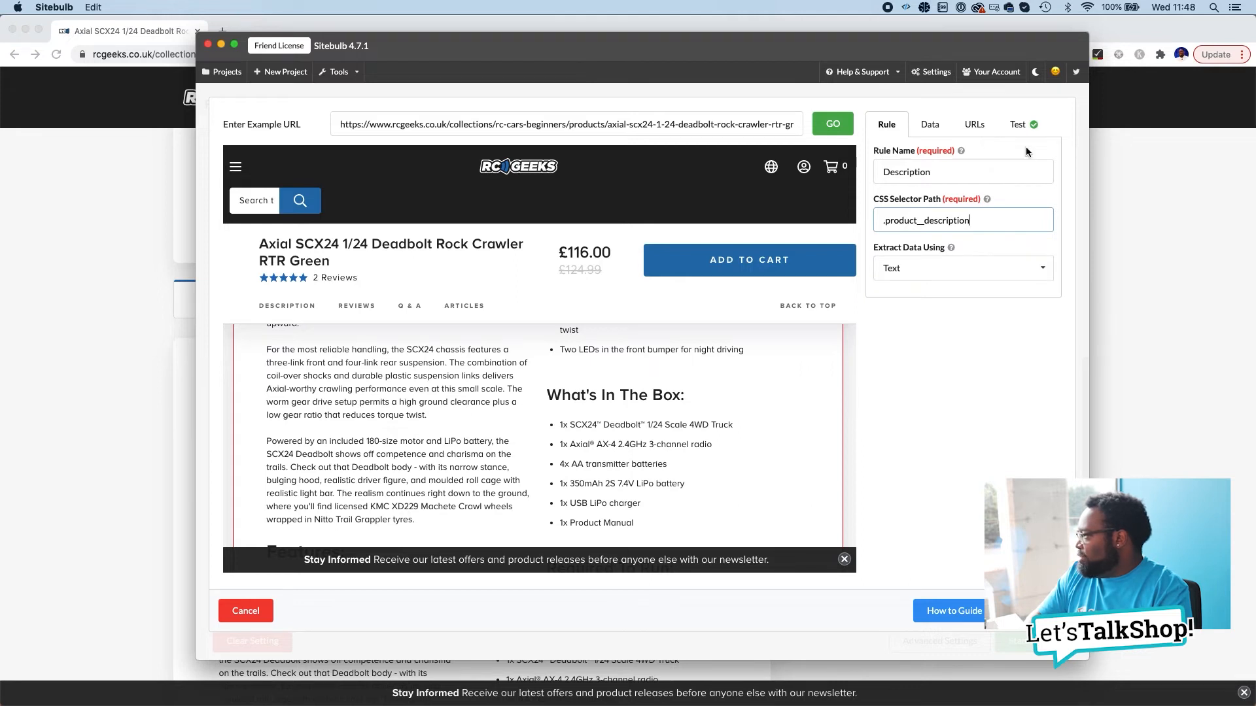
{"action": "left_click", "coordinate": [1019, 123]}
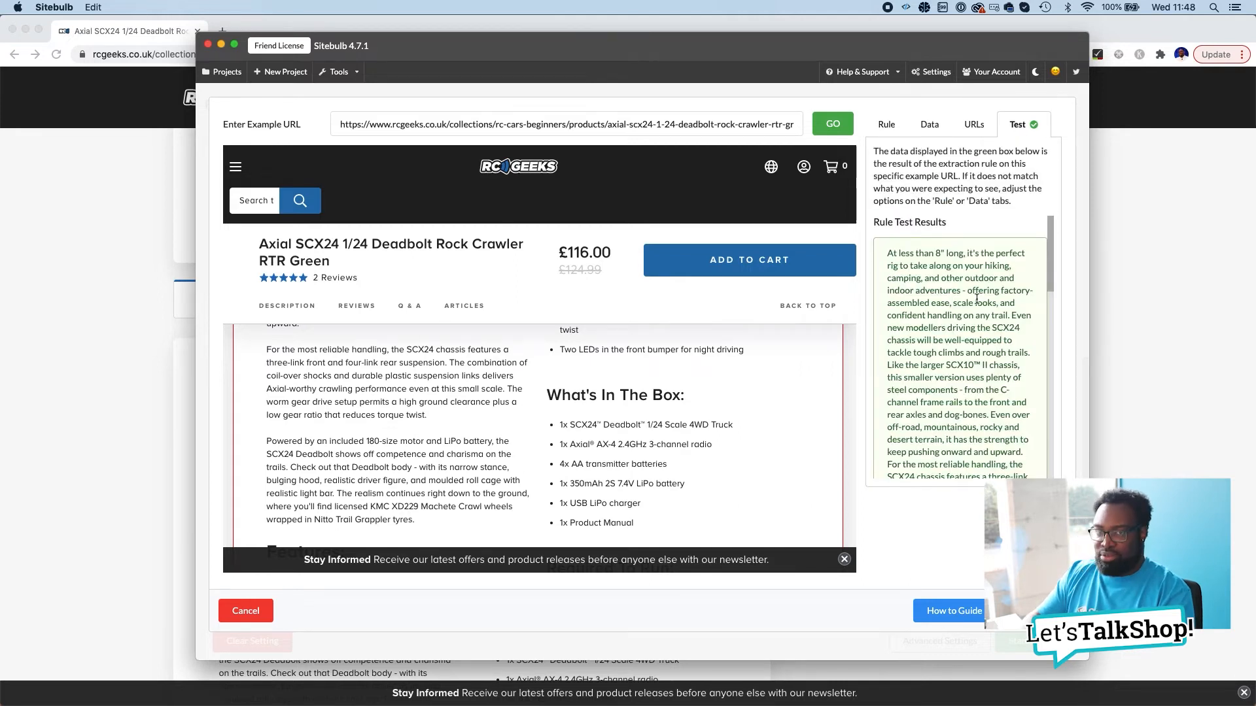
{"action": "scroll", "coordinate": [977, 299], "scroll_direction": "down", "scroll_amount": 10}
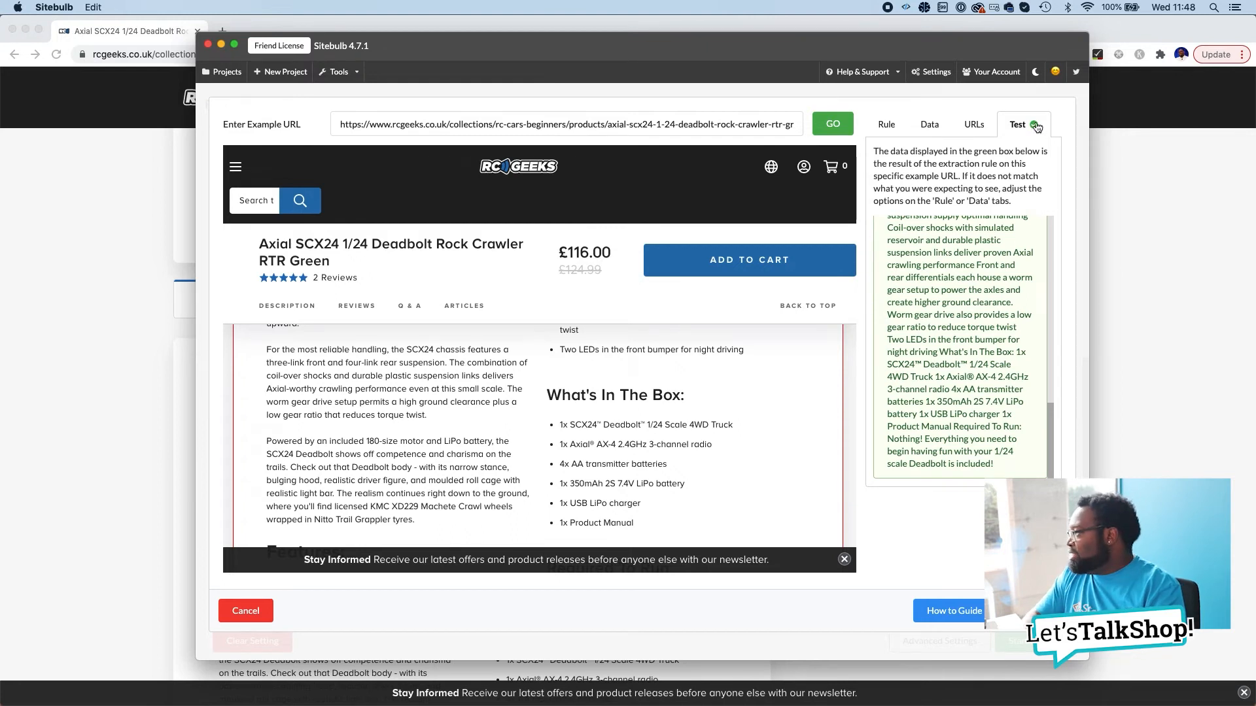
Step: Set the Description rule to extract data using Inner HTML, check the test results, and save the rule
{"action": "left_click", "coordinate": [888, 129]}
{"action": "left_click", "coordinate": [932, 281]}
{"action": "left_click", "coordinate": [954, 318]}
{"action": "left_click", "coordinate": [1040, 121]}
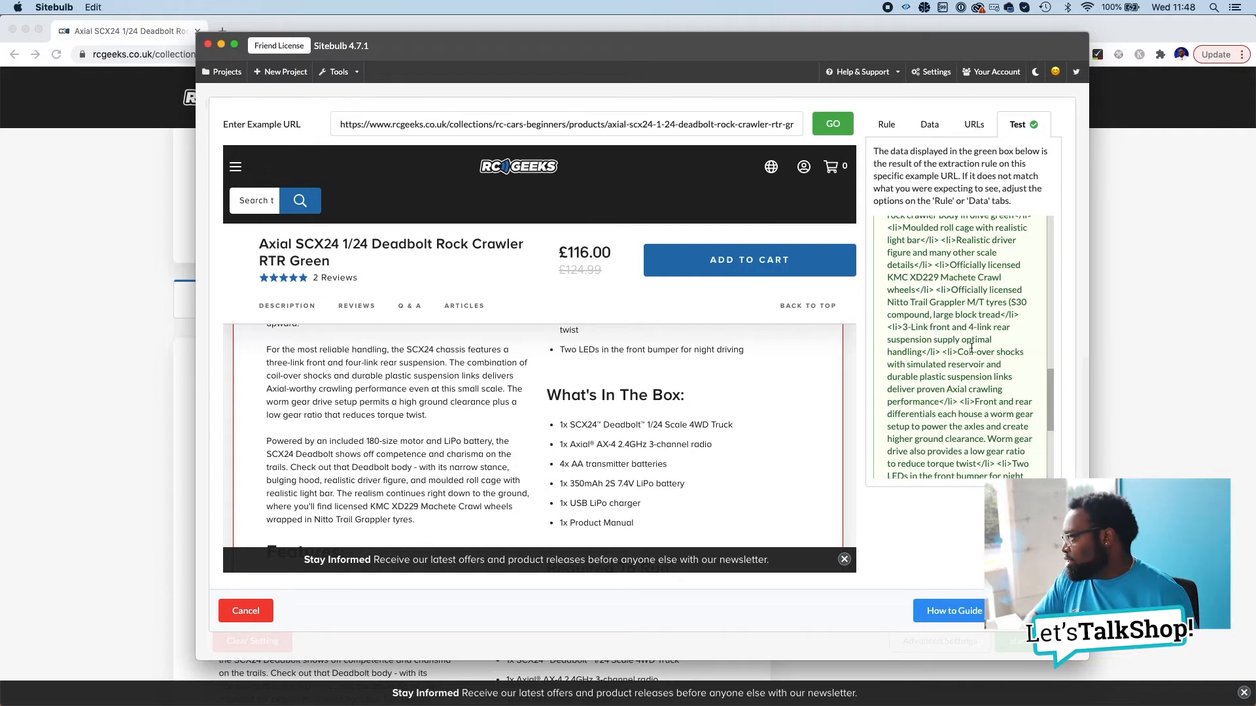
{"action": "scroll", "coordinate": [895, 334], "scroll_direction": "up", "scroll_amount": 10}
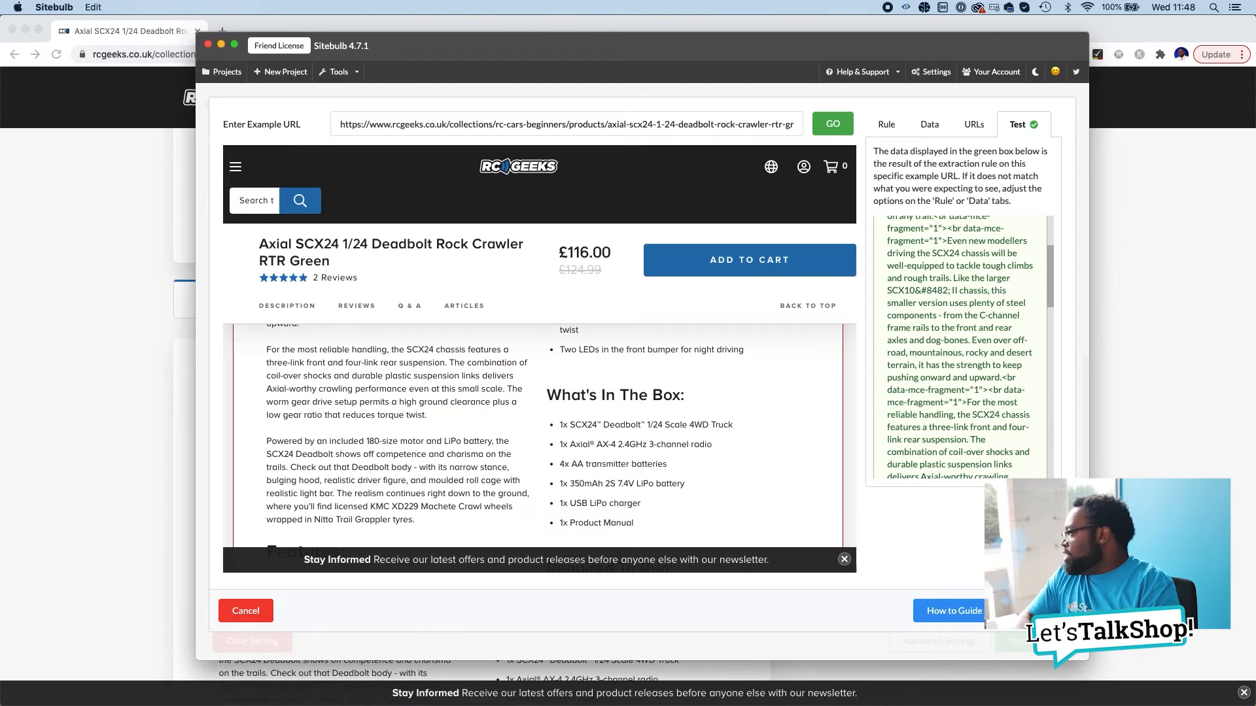
{"action": "scroll", "coordinate": [1010, 424], "scroll_direction": "up", "scroll_amount": 3}
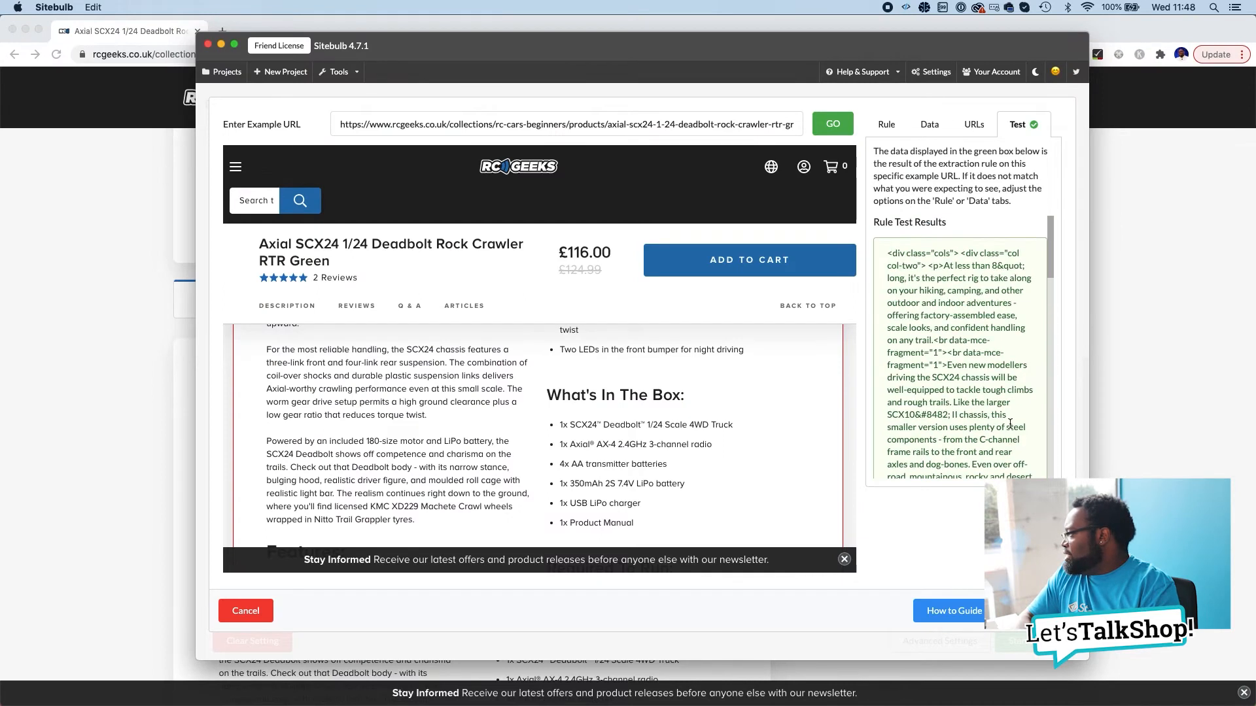
{"action": "left_click", "coordinate": [1033, 611]}
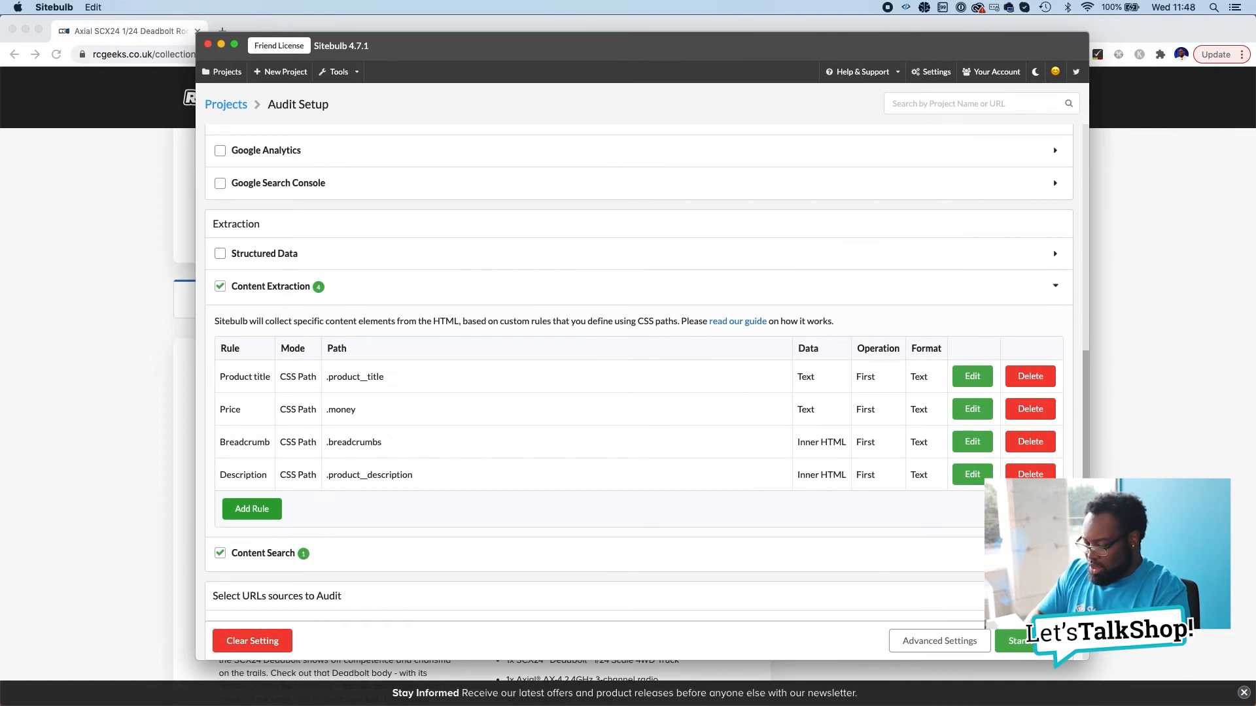
{"action": "key", "text": "super+n"}
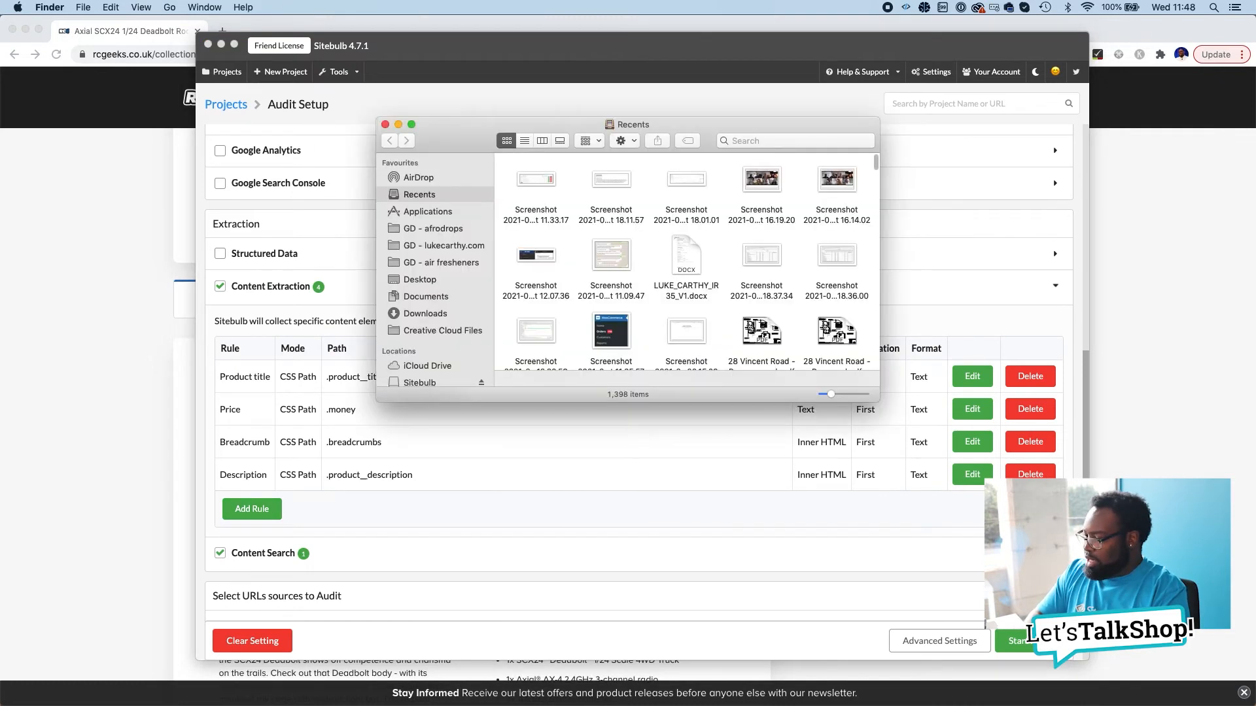
{"action": "key", "text": "super+w"}
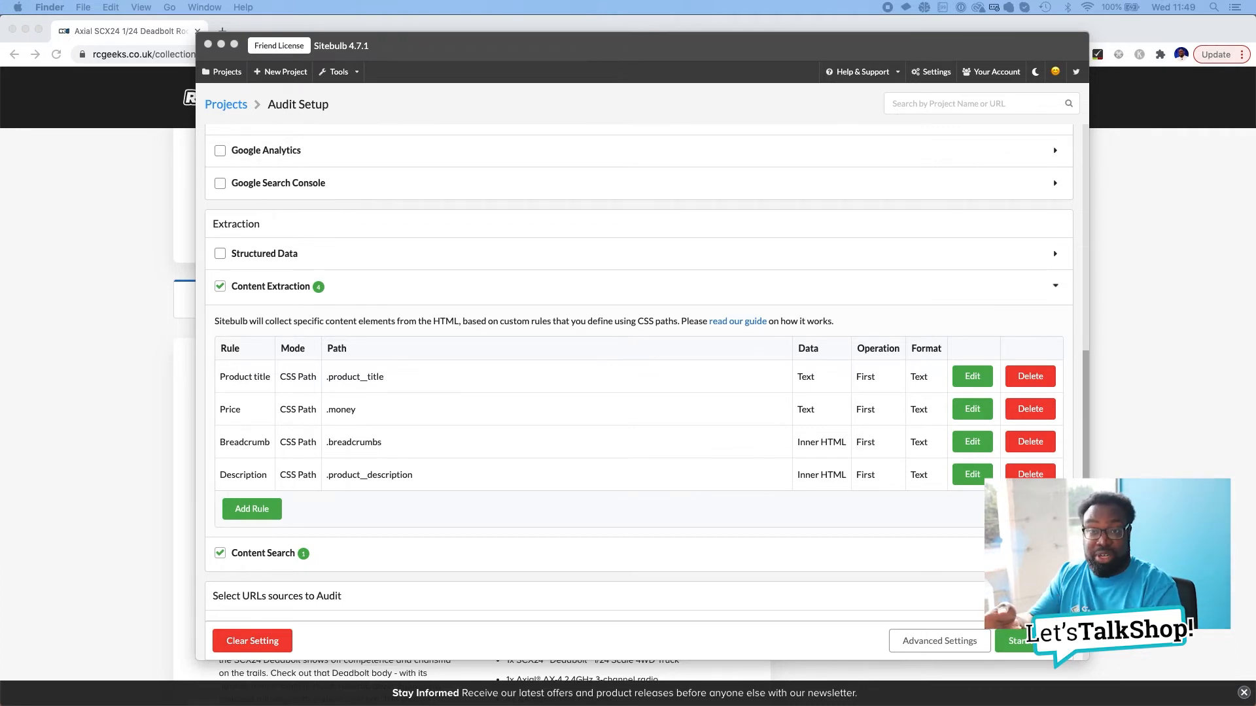
Step: Switch to the product page in Chrome, inspect the In Stock label, and copy its .product-stock--info selector from the styles
{"action": "left_click", "coordinate": [78, 327]}
{"action": "scroll", "coordinate": [412, 495], "scroll_direction": "up", "scroll_amount": 5}
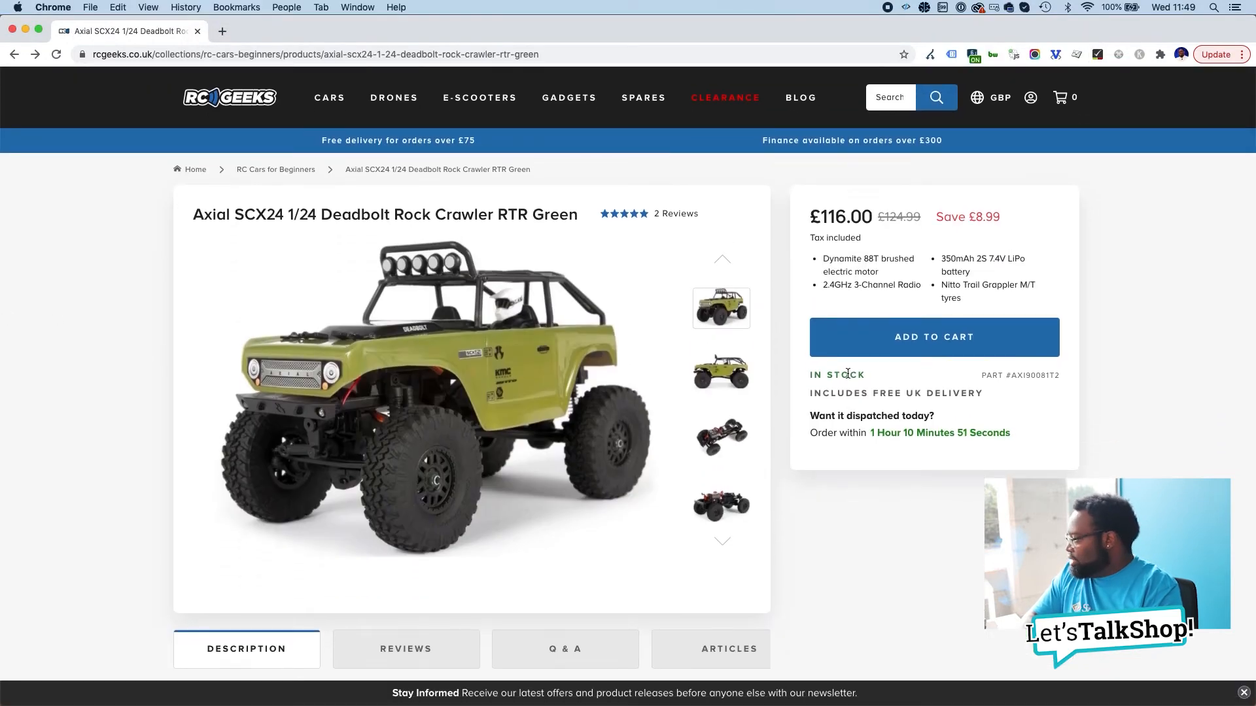
{"action": "right_click", "coordinate": [847, 373]}
{"action": "left_click", "coordinate": [929, 480]}
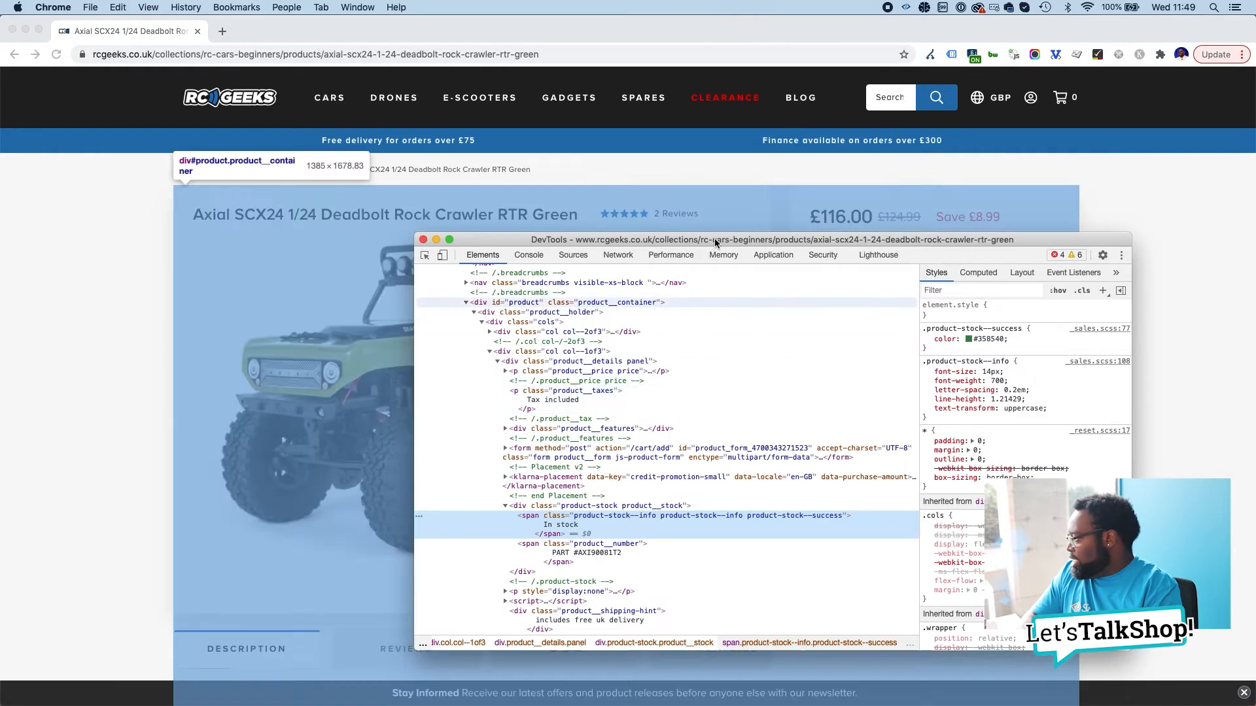
{"action": "left_click_drag", "start_coordinate": [720, 239], "coordinate": [264, 174]}
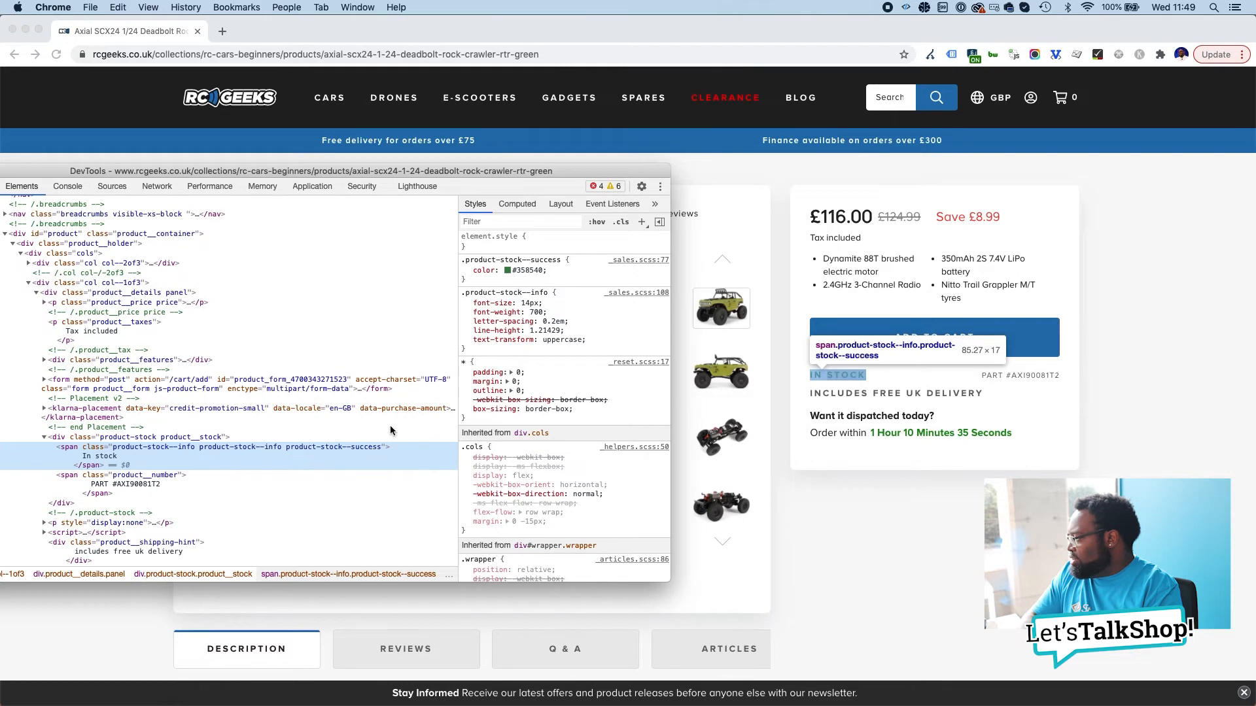
{"action": "left_click", "coordinate": [492, 294]}
{"action": "key", "text": "super+c"}
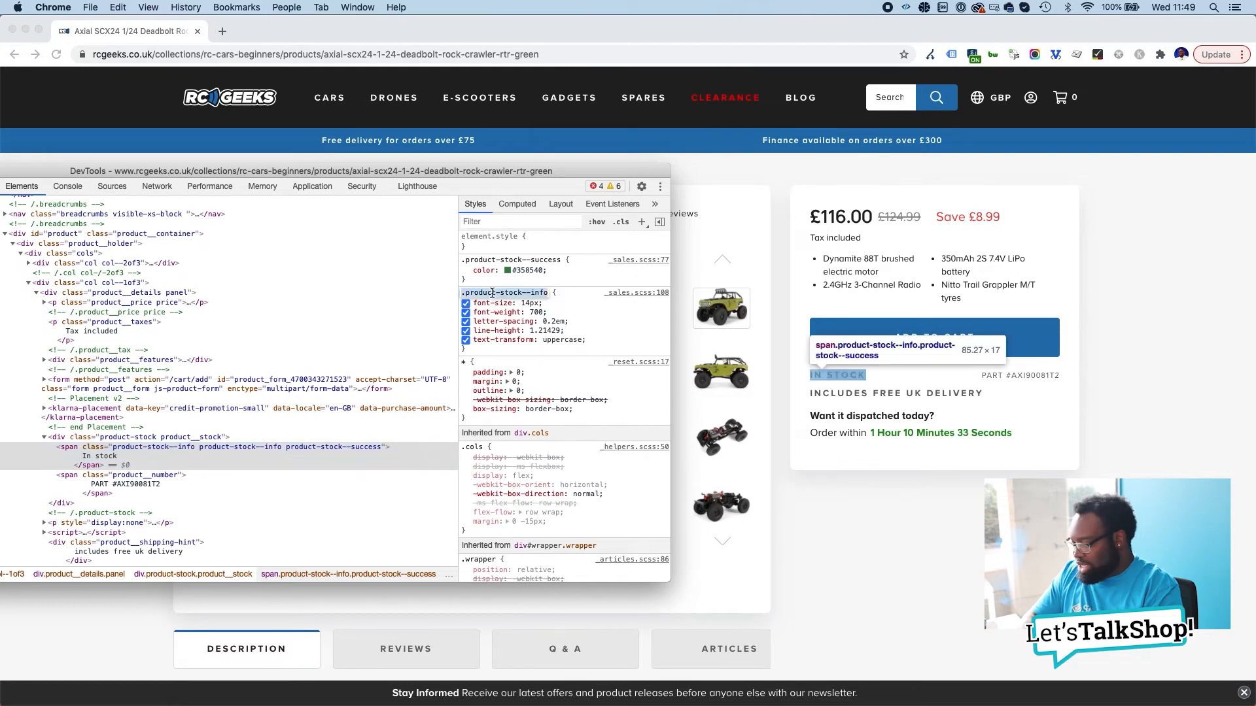
Step: Switch back to Sitebulb and add a tested extraction rule named Stock level with the CSS selector path .product-stock--info
{"action": "left_click", "coordinate": [1117, 342]}
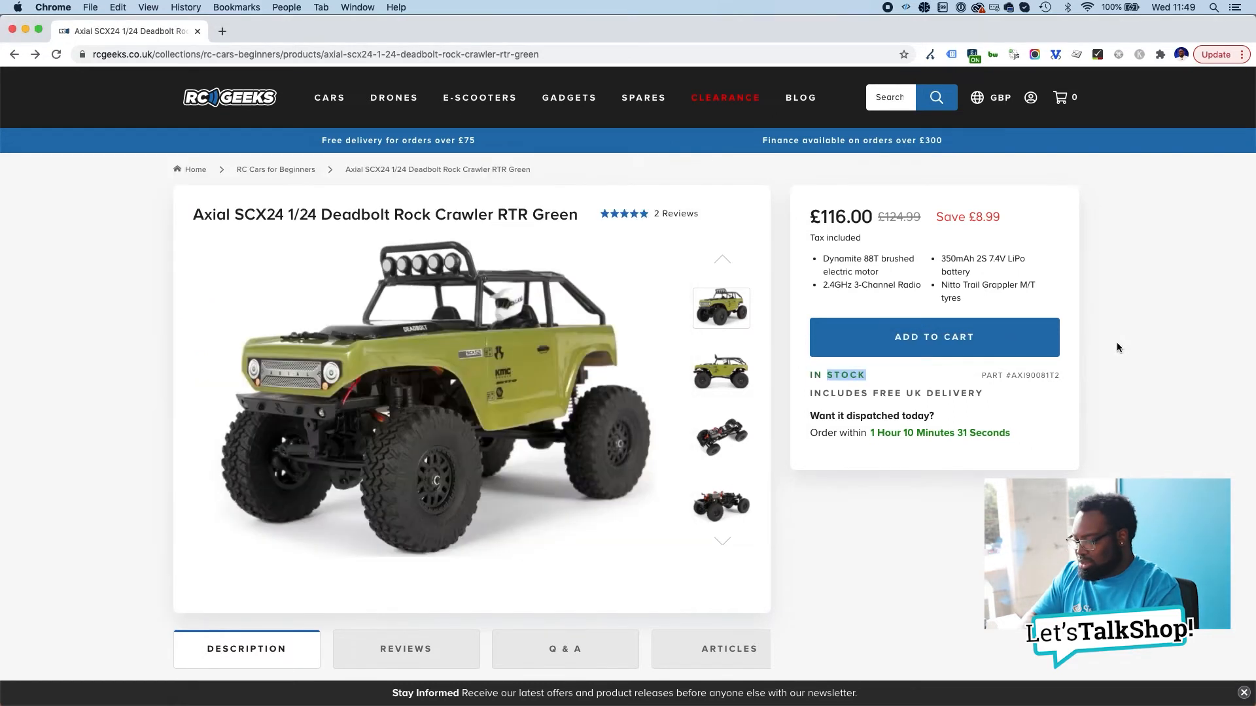
{"action": "key", "text": "super+Tab"}
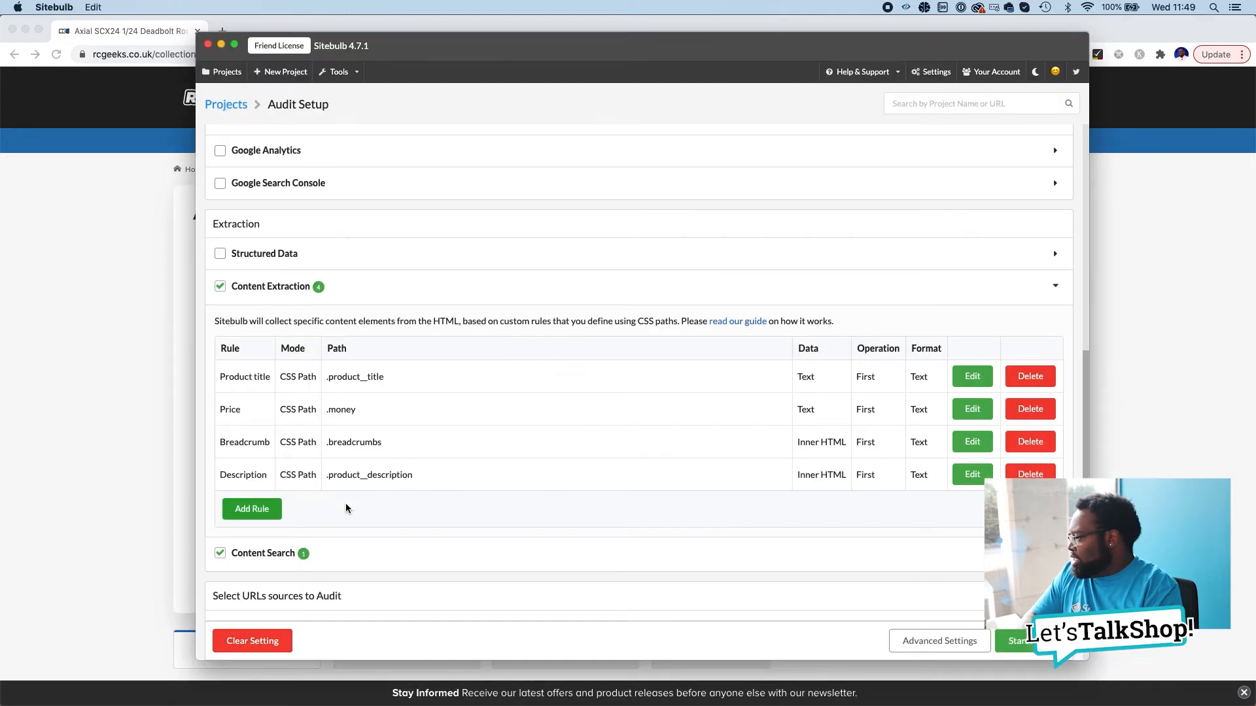
{"action": "left_click", "coordinate": [249, 508]}
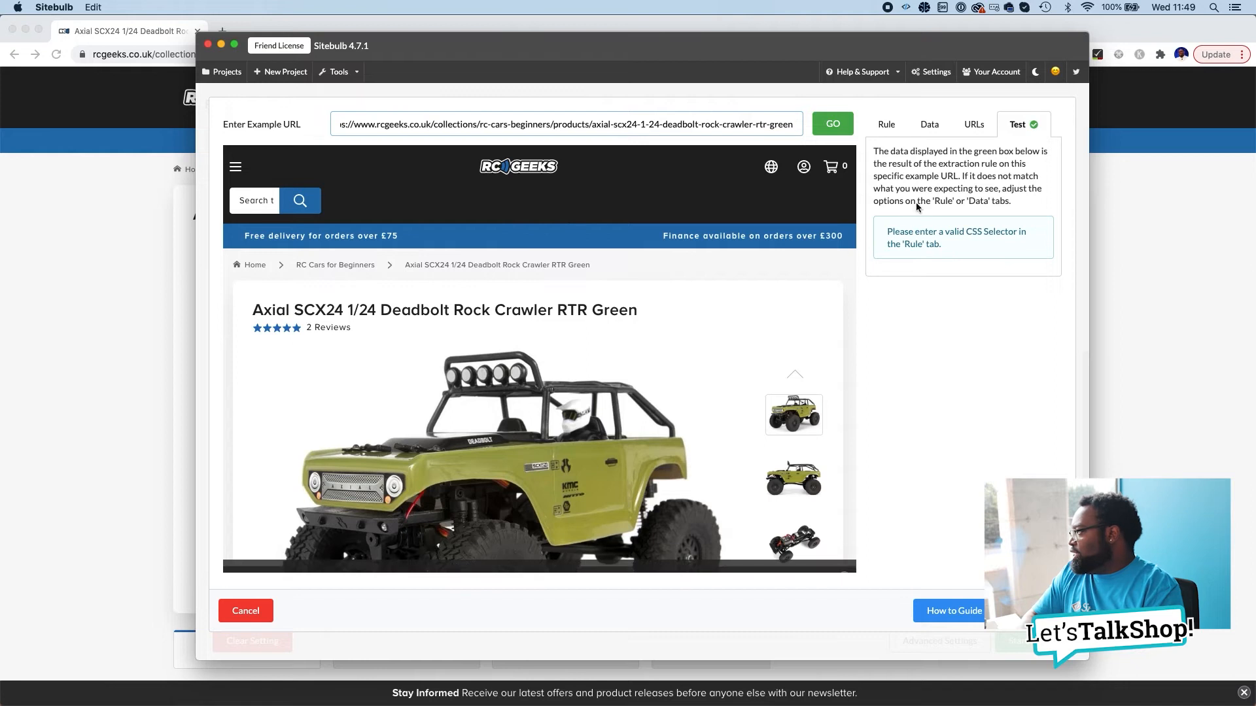
{"action": "left_click", "coordinate": [887, 129]}
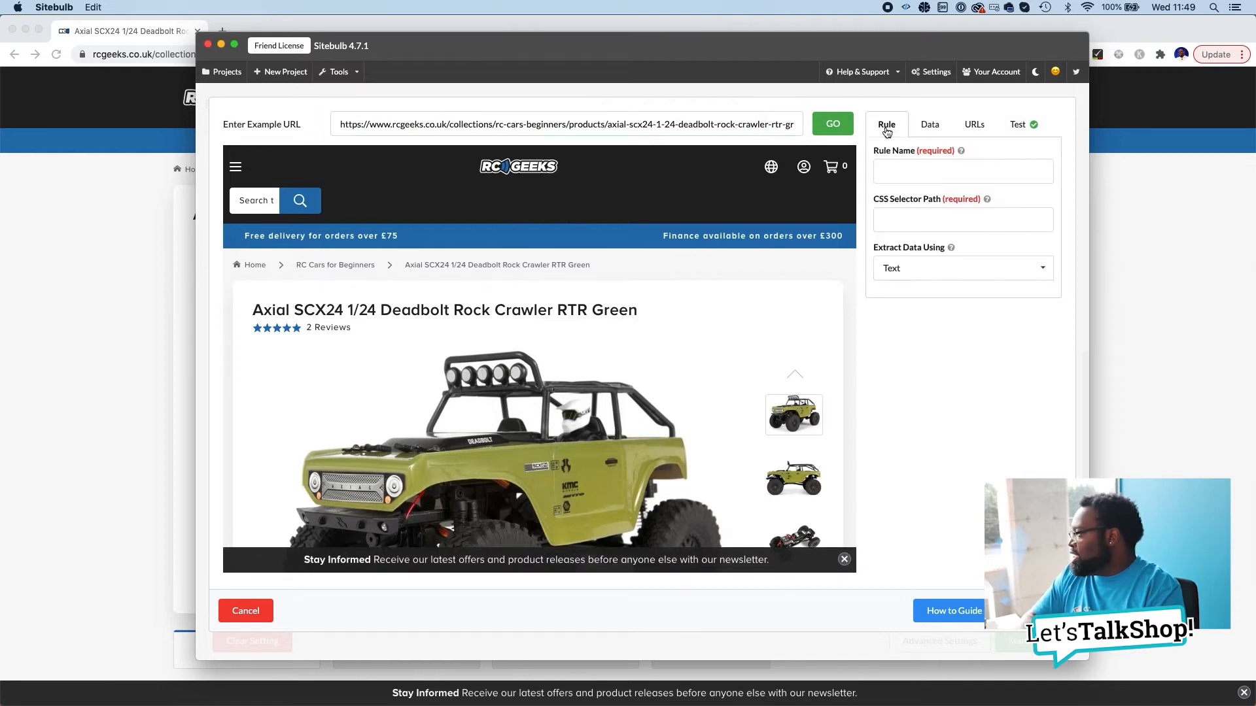
{"action": "left_click", "coordinate": [923, 164]}
{"action": "type", "text": "S"}
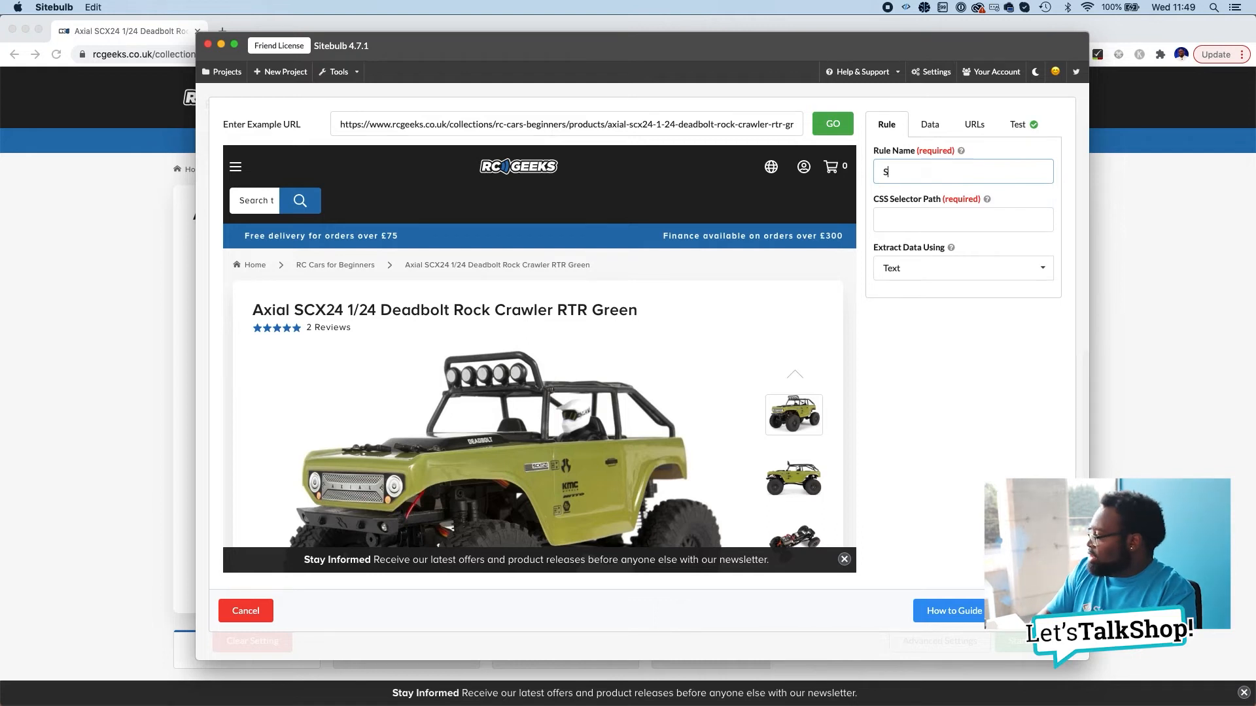
{"action": "type", "text": "tock level"}
{"action": "key", "text": "Tab"}
{"action": "key", "text": "super+v"}
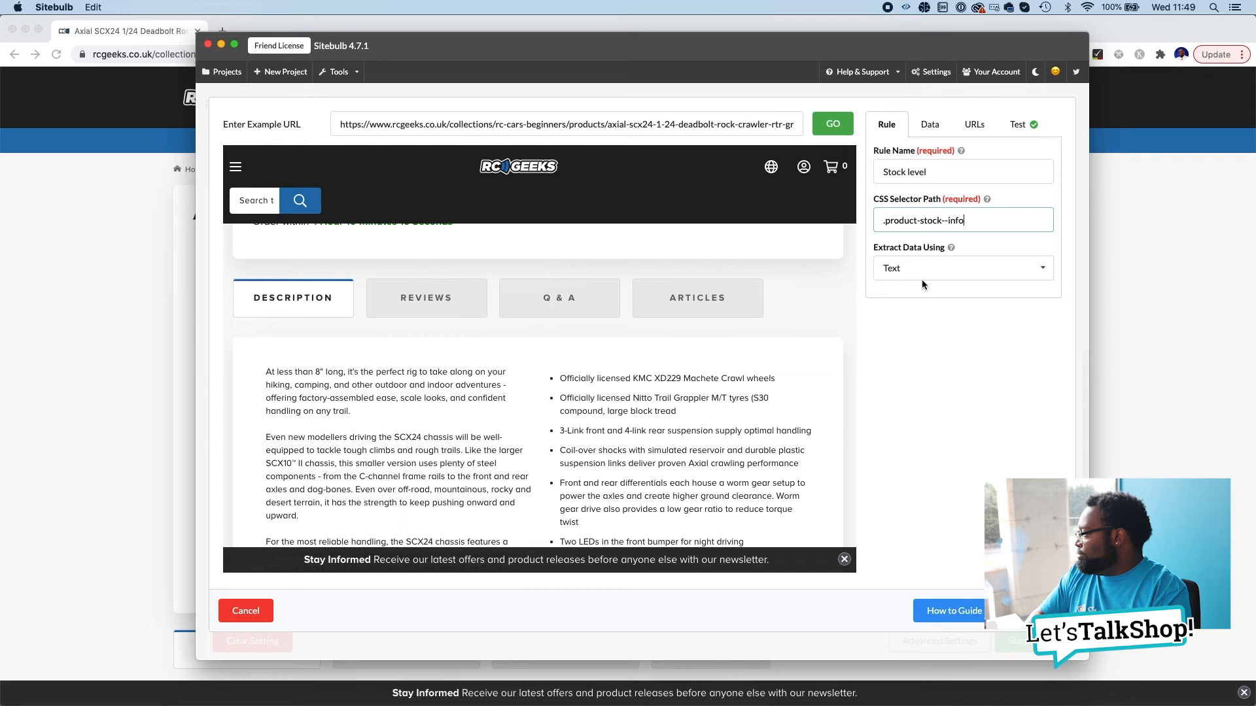
{"action": "left_click", "coordinate": [1037, 127]}
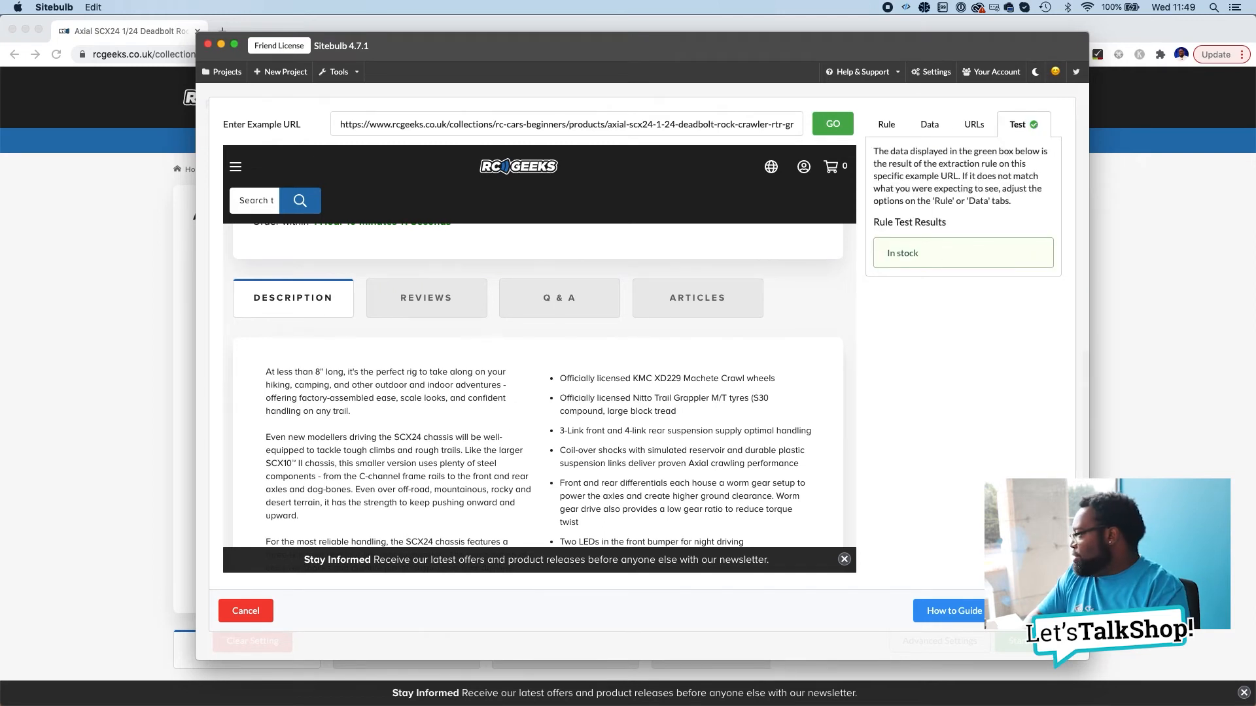
{"action": "left_click", "coordinate": [1024, 611]}
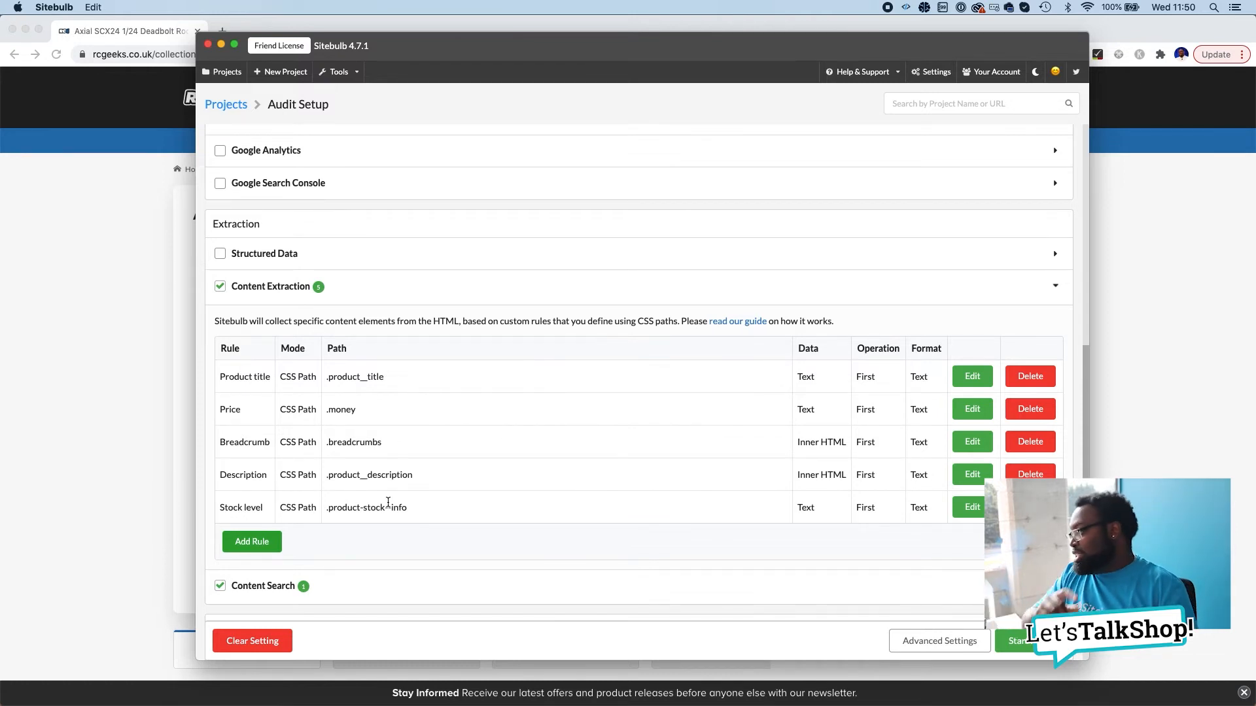
Step: Review the Content Search rule that looks for the Google Analytics tracking ID in the head element
{"action": "left_click", "coordinate": [580, 591]}
{"action": "scroll", "coordinate": [580, 347], "scroll_direction": "down", "scroll_amount": 5}
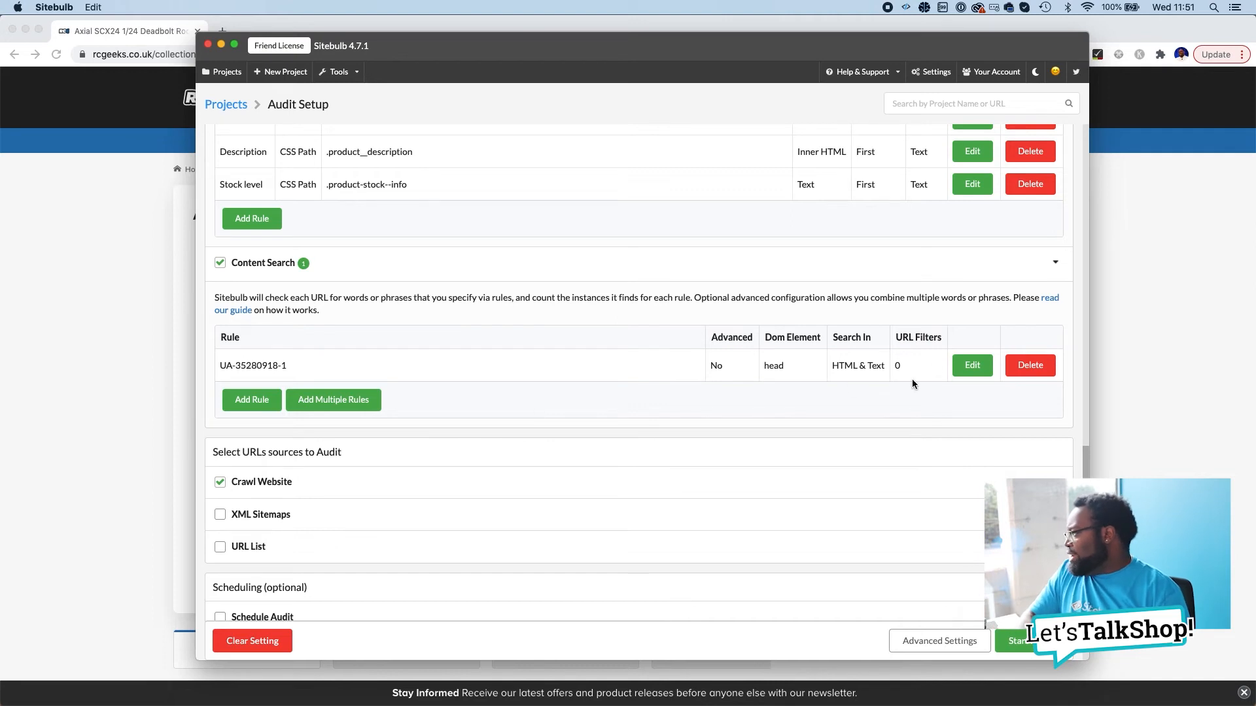
{"action": "left_click", "coordinate": [972, 365]}
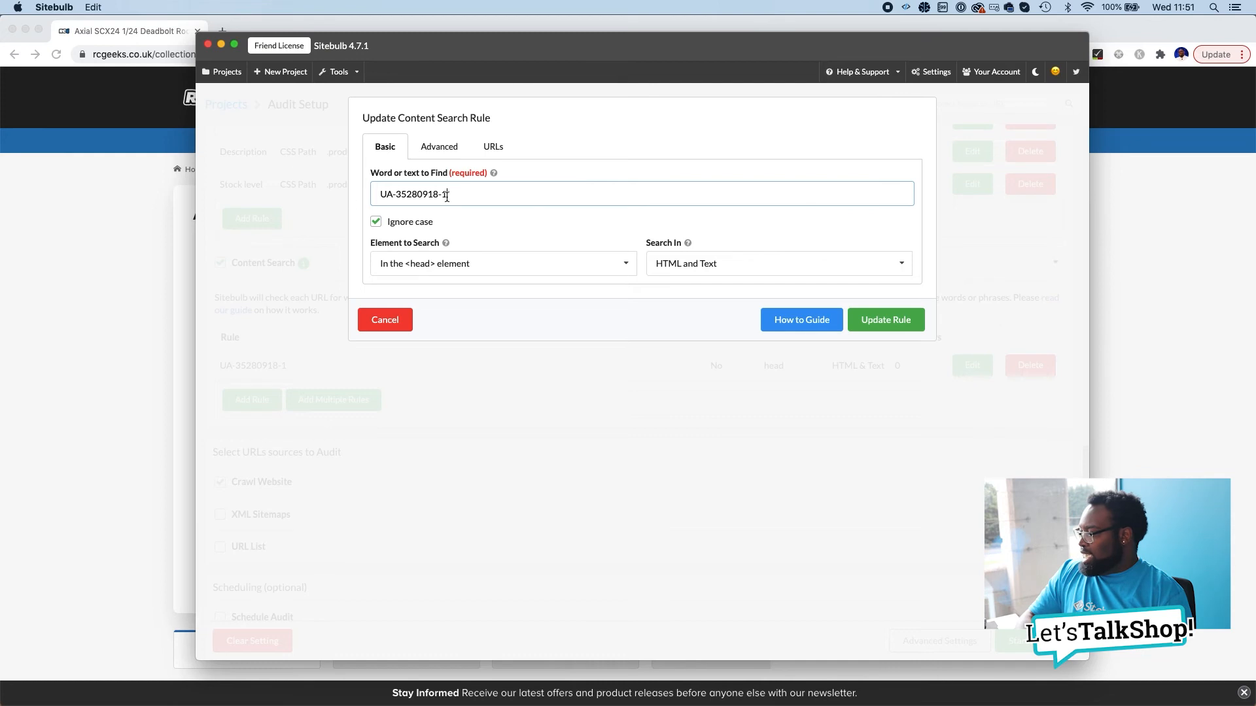
{"action": "left_click_drag", "start_coordinate": [446, 196], "coordinate": [336, 195]}
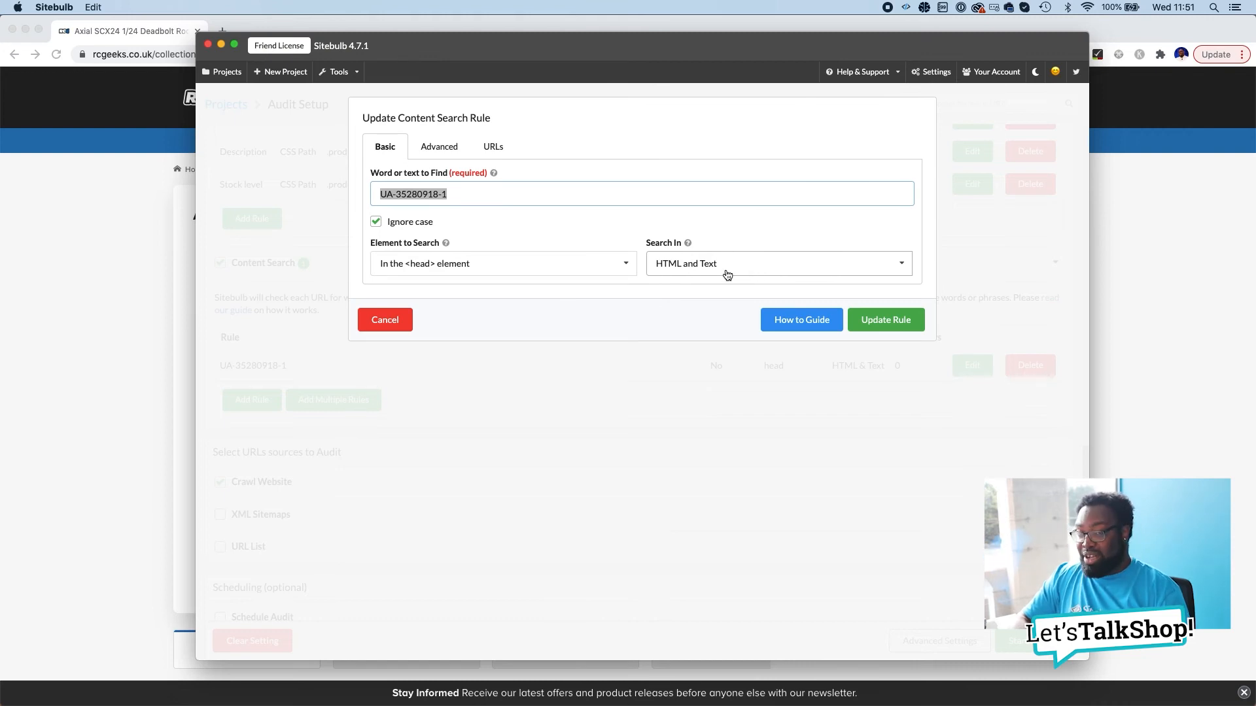
{"action": "left_click", "coordinate": [911, 321]}
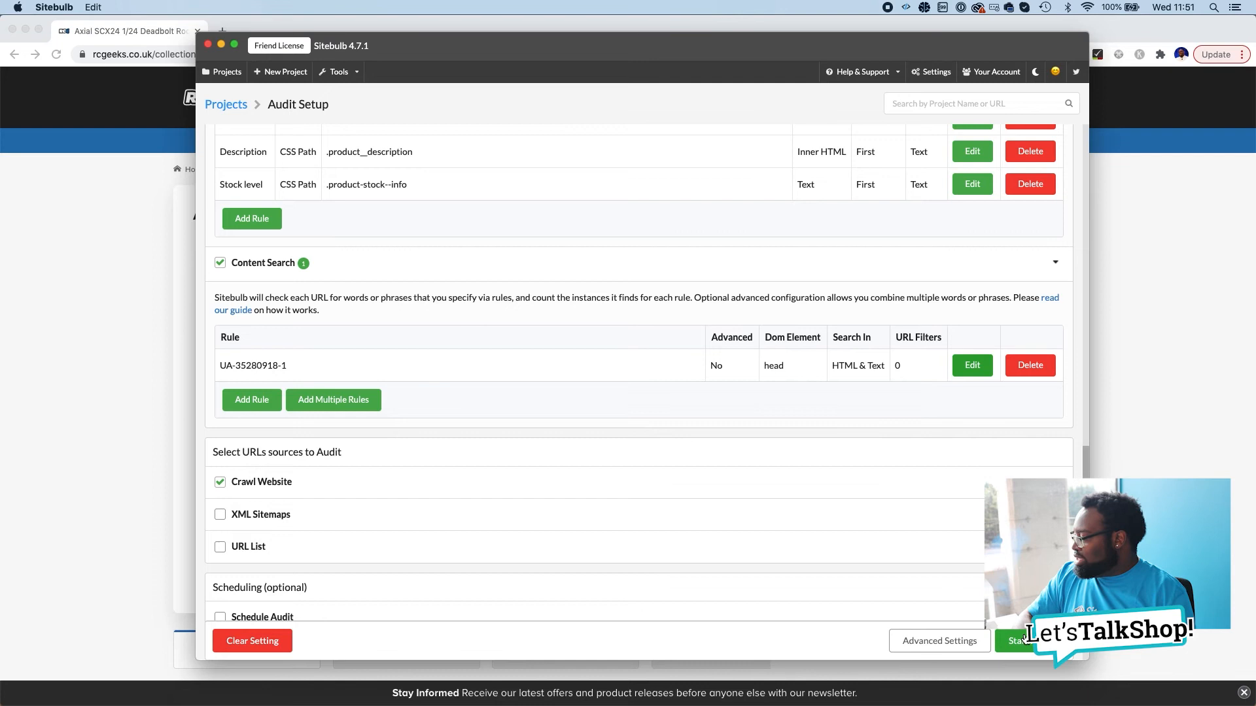
Step: Open the RC Geeks project's audit from Mar 24, 2021 11:09 am to view its overview
{"action": "scroll", "coordinate": [892, 495], "scroll_direction": "up", "scroll_amount": 10}
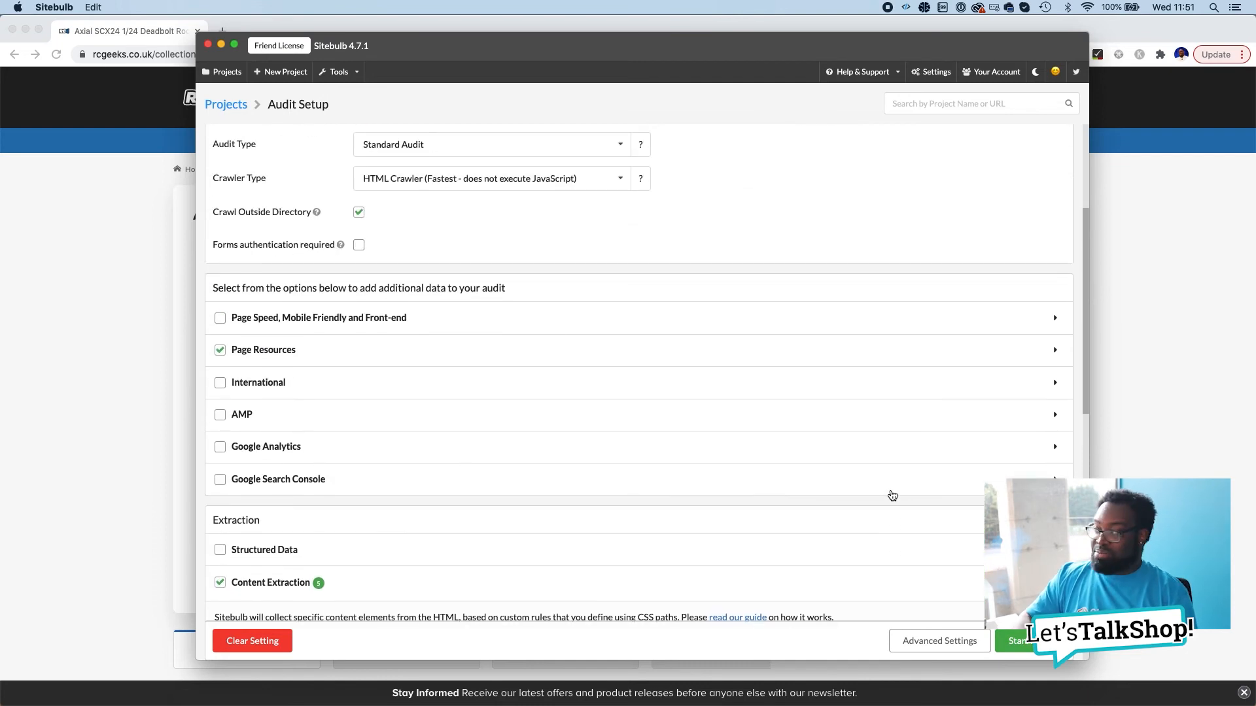
{"action": "left_click", "coordinate": [227, 107]}
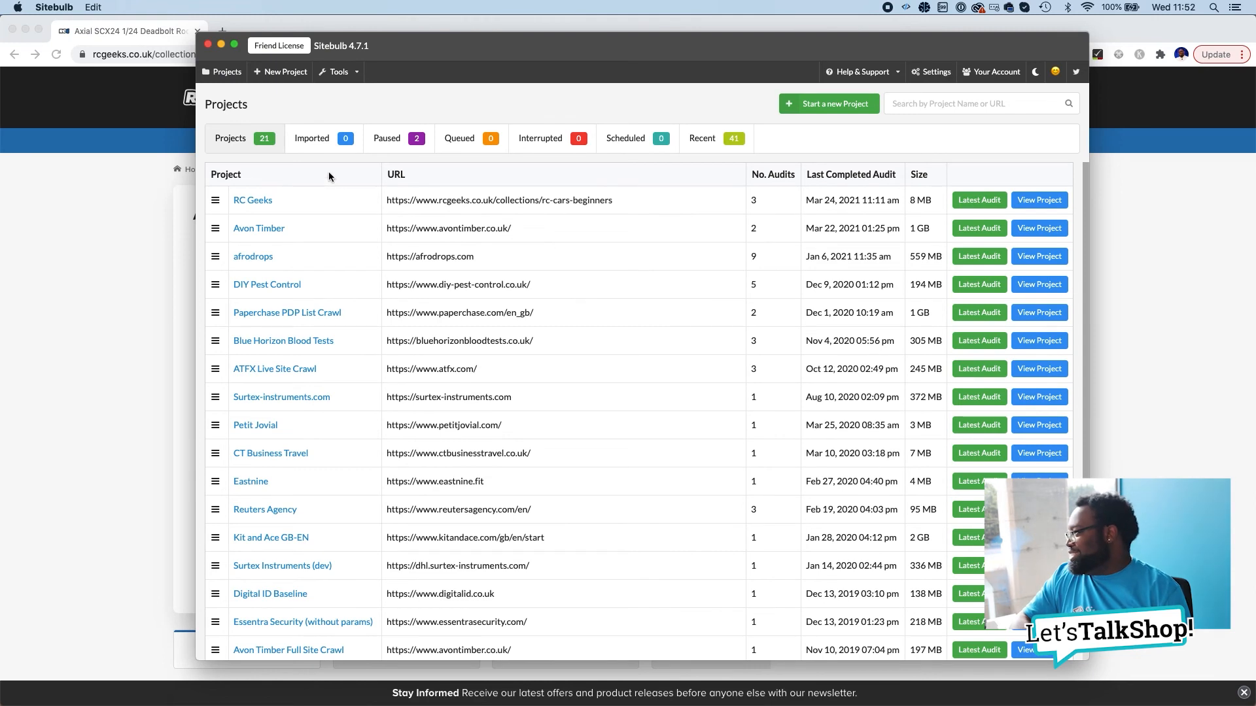
{"action": "left_click", "coordinate": [240, 202]}
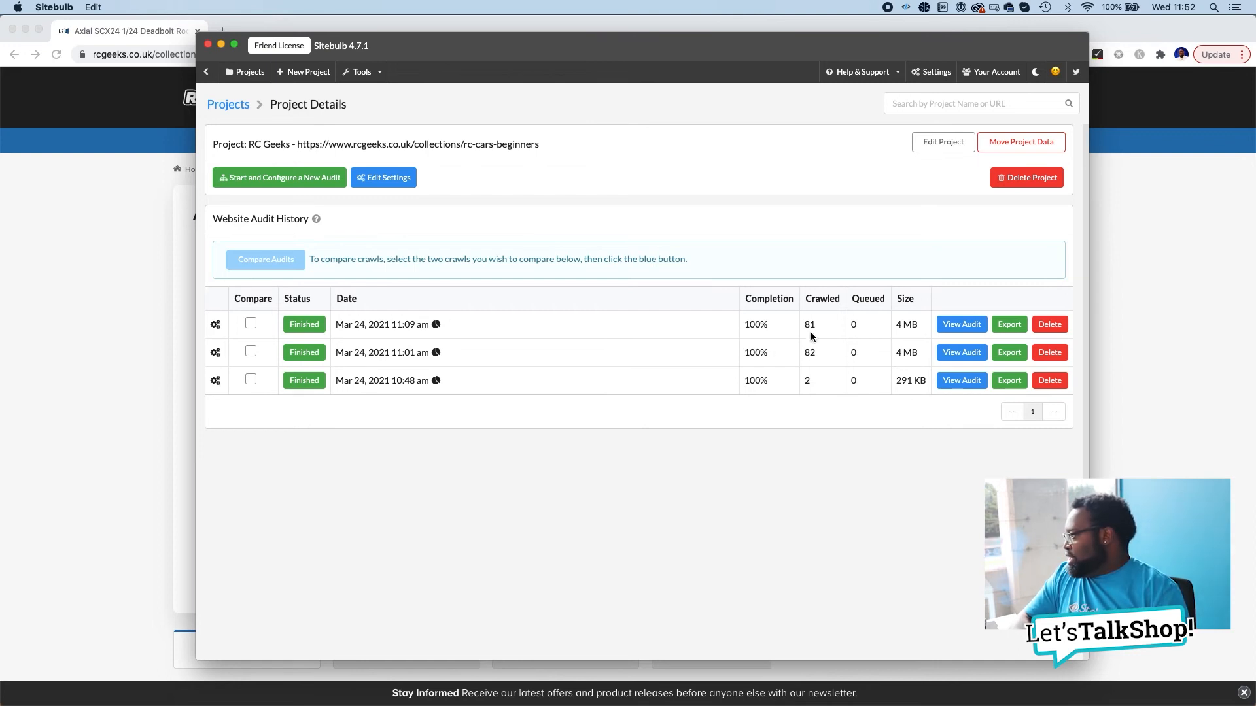
{"action": "left_click", "coordinate": [962, 324]}
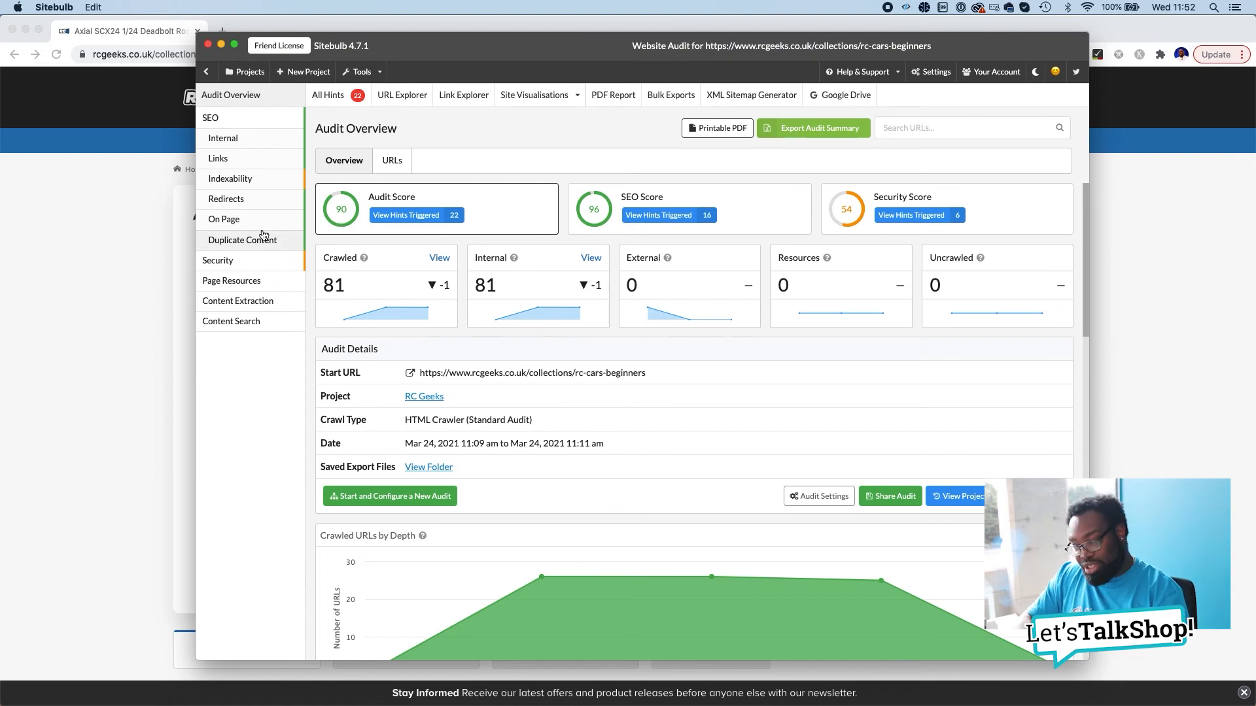
Step: Examine the audit's Content Extraction results per URL, comparing the product title, description, breadcrumb, stock status and price columns
{"action": "left_click", "coordinate": [271, 305]}
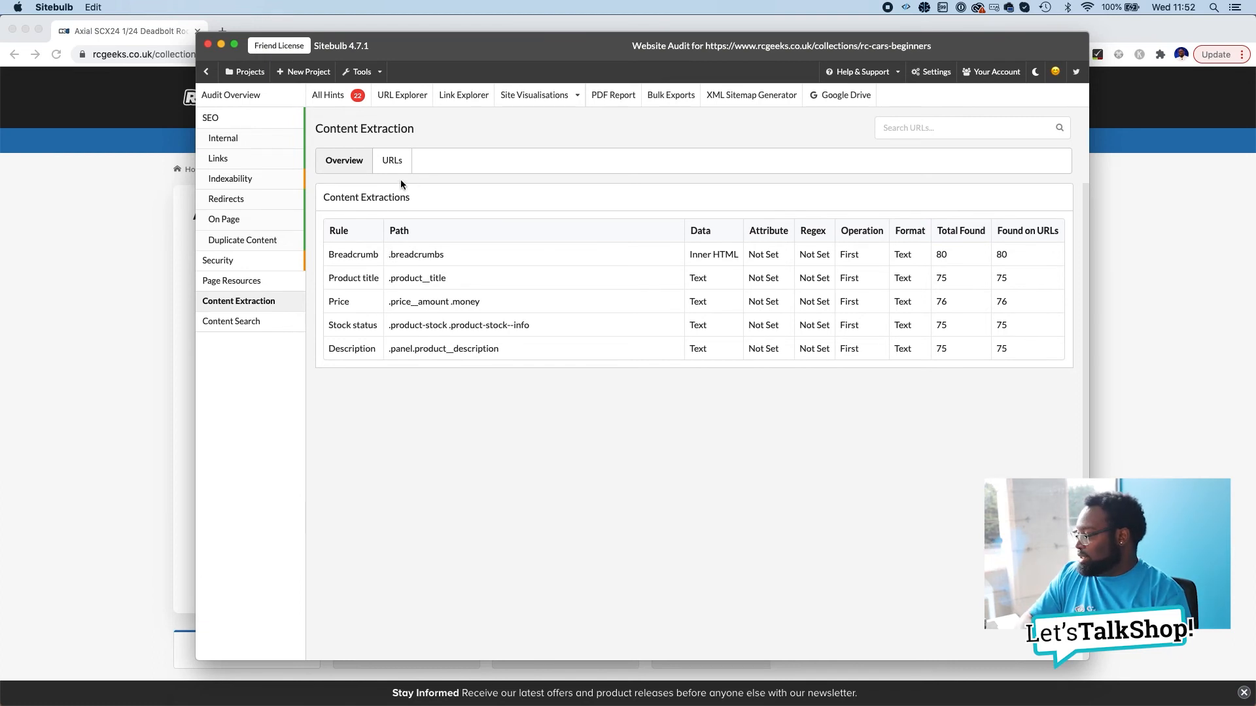
{"action": "left_click", "coordinate": [394, 164]}
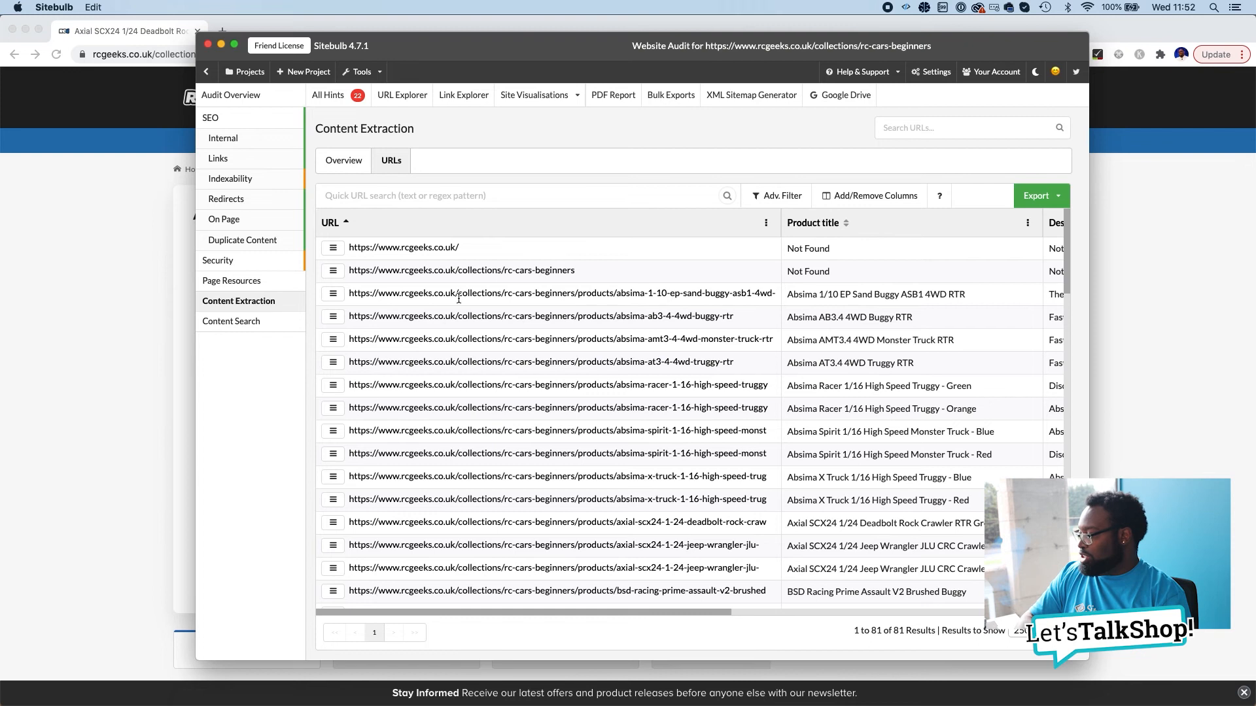
{"action": "scroll", "coordinate": [586, 272], "scroll_direction": "right", "scroll_amount": 5}
{"action": "scroll", "coordinate": [586, 271], "scroll_direction": "right", "scroll_amount": 5}
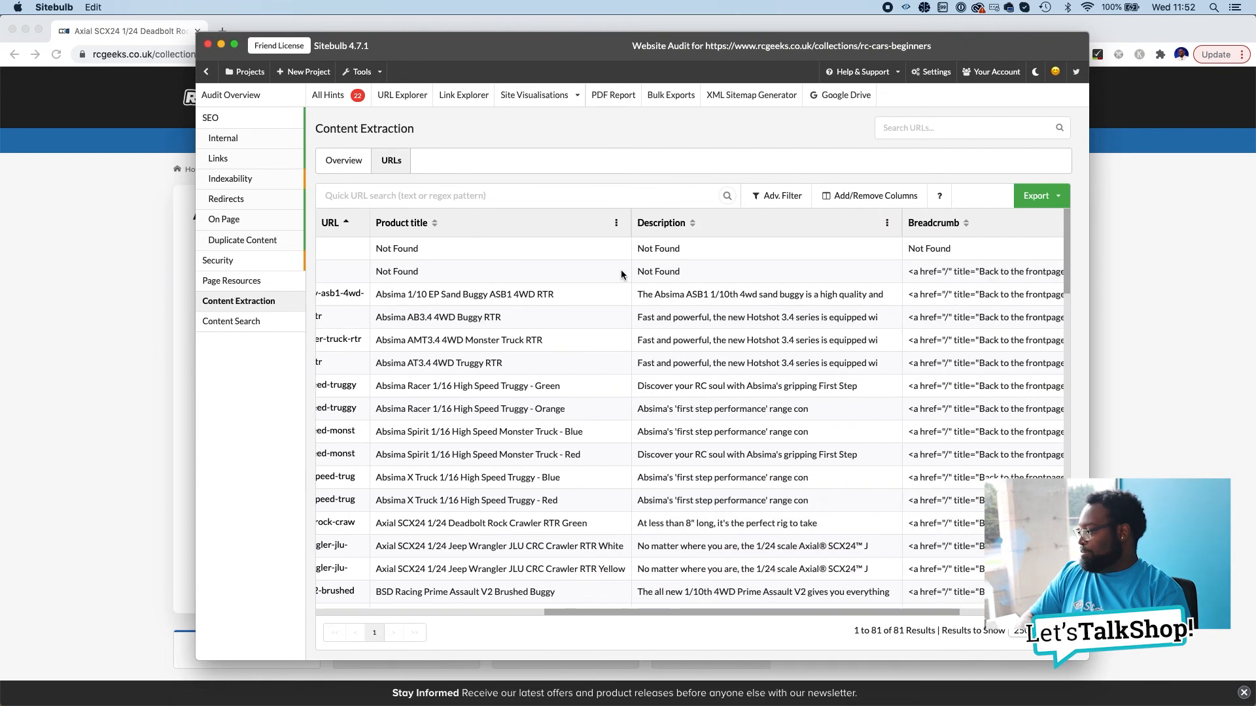
{"action": "scroll", "coordinate": [587, 275], "scroll_direction": "left", "scroll_amount": 6}
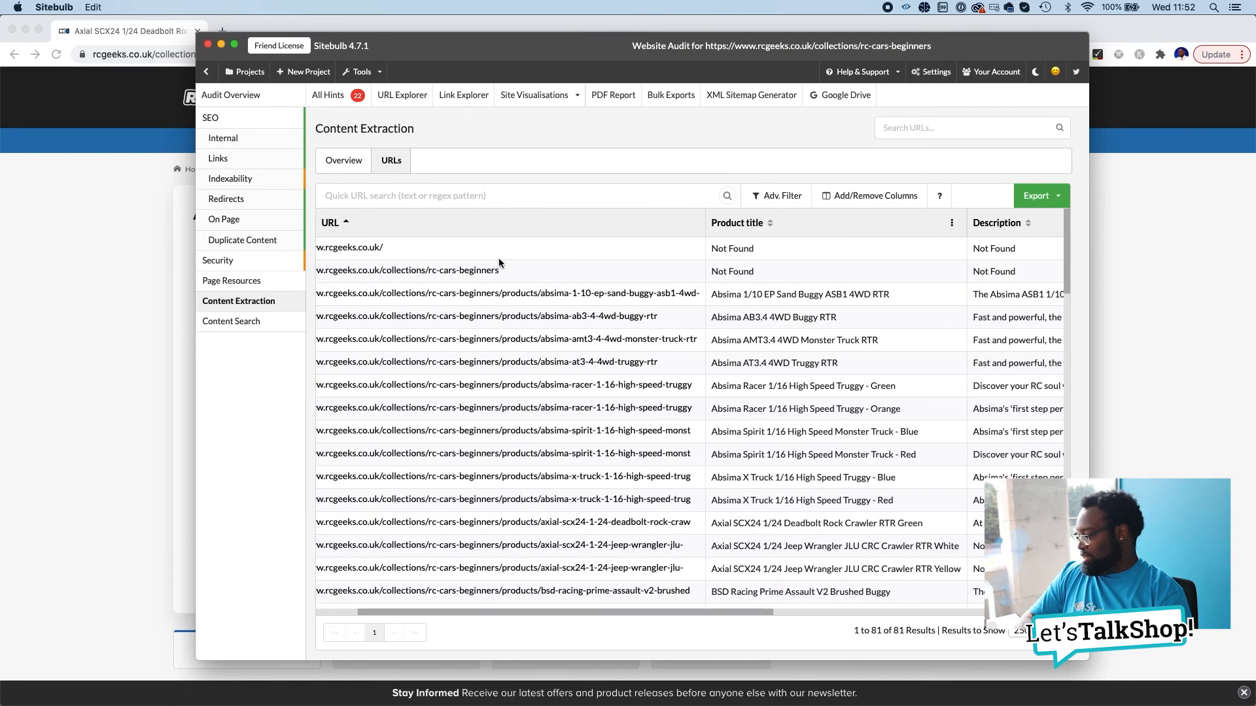
{"action": "scroll", "coordinate": [567, 370], "scroll_direction": "down", "scroll_amount": 4}
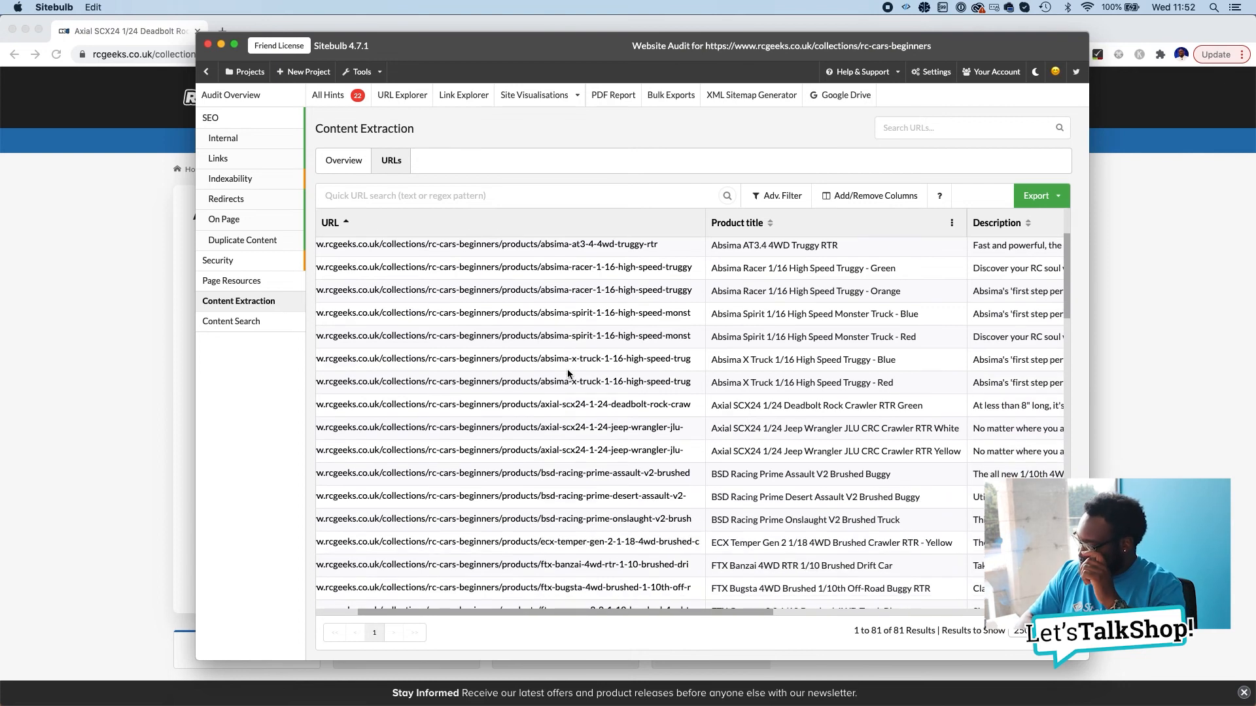
{"action": "scroll", "coordinate": [824, 377], "scroll_direction": "right", "scroll_amount": 1}
{"action": "scroll", "coordinate": [823, 376], "scroll_direction": "right", "scroll_amount": 5}
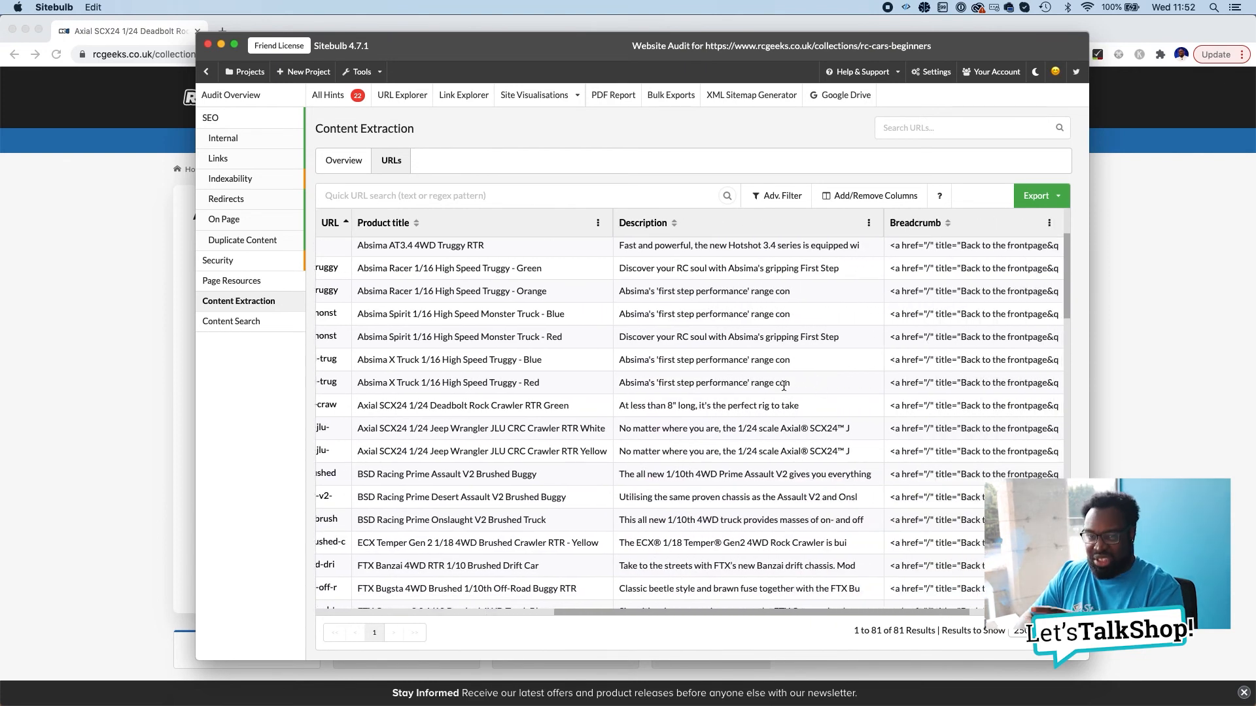
{"action": "scroll", "coordinate": [784, 386], "scroll_direction": "right", "scroll_amount": 3}
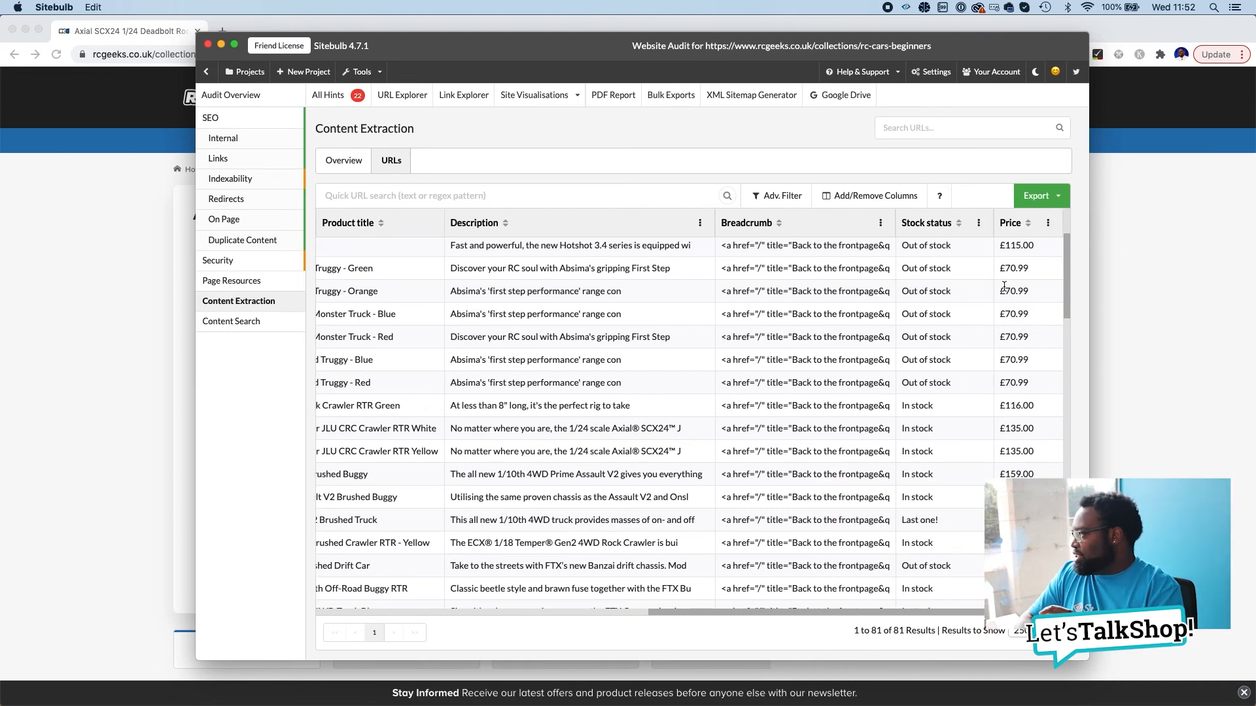
{"action": "scroll", "coordinate": [740, 344], "scroll_direction": "left", "scroll_amount": 5}
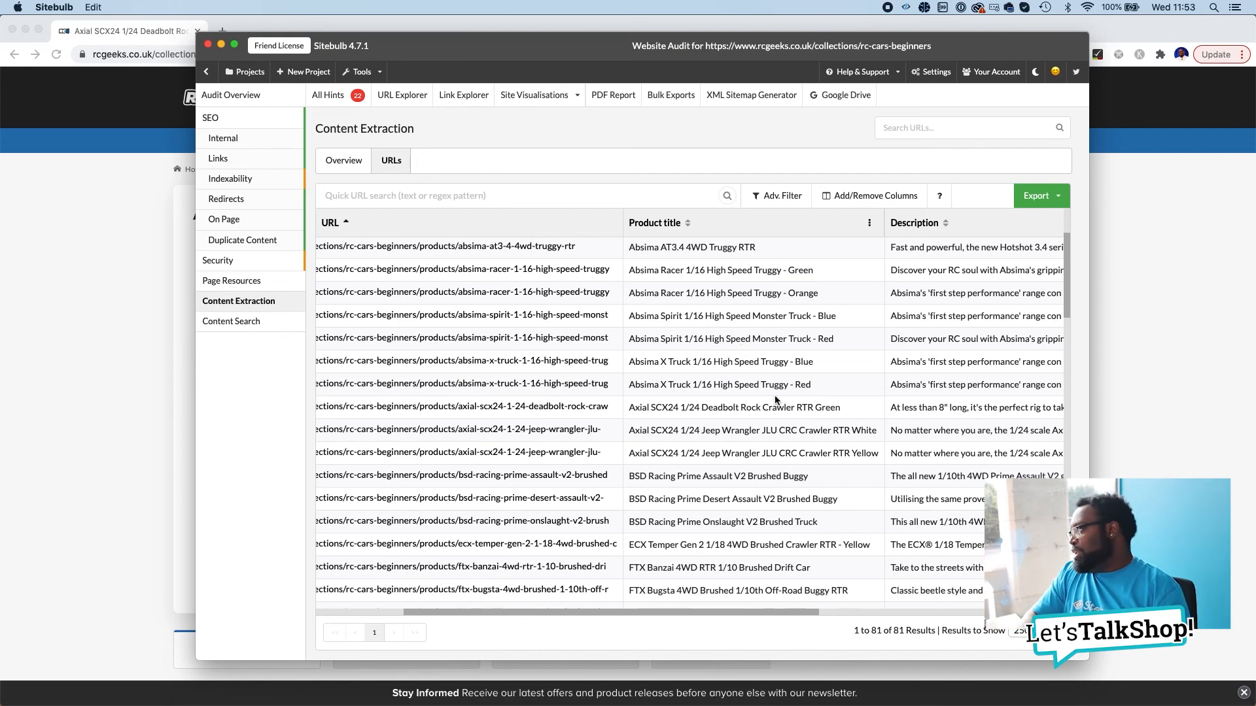
Step: View the audit's Content Search results per URL for the Google Analytics tracking ID and highlight the homepage URL
{"action": "left_click", "coordinate": [272, 328]}
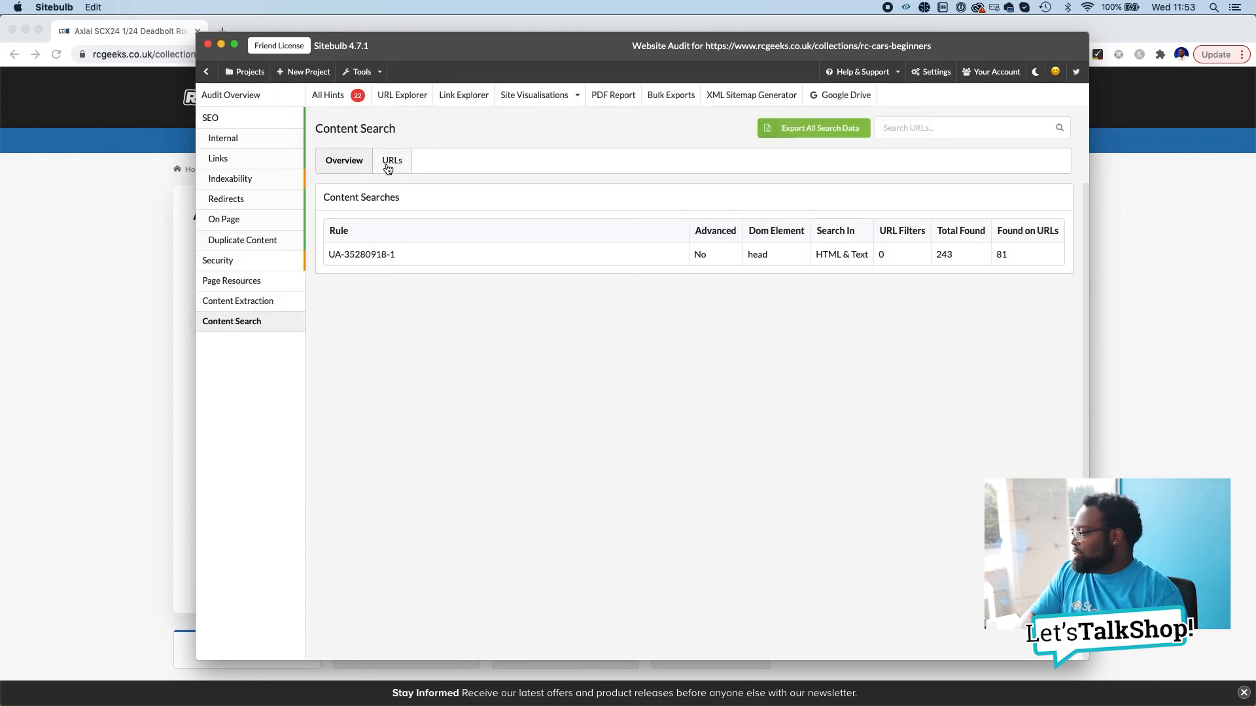
{"action": "left_click", "coordinate": [388, 170]}
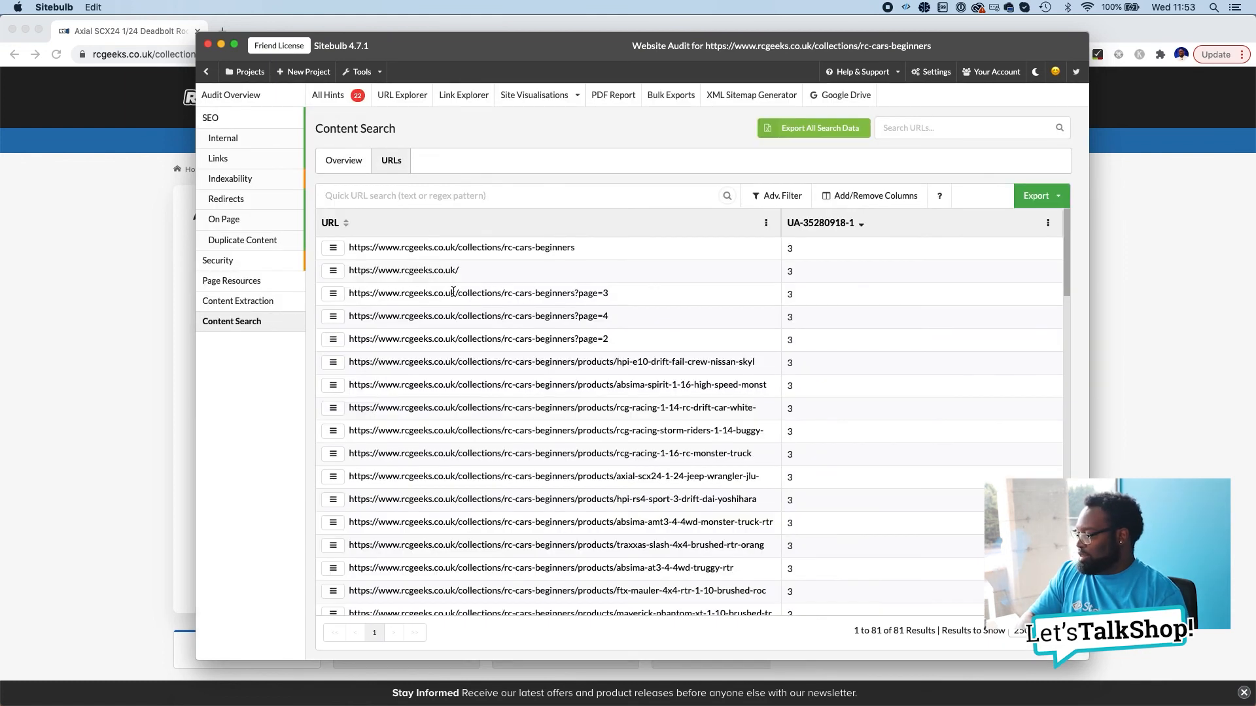
{"action": "triple_click", "coordinate": [436, 270]}
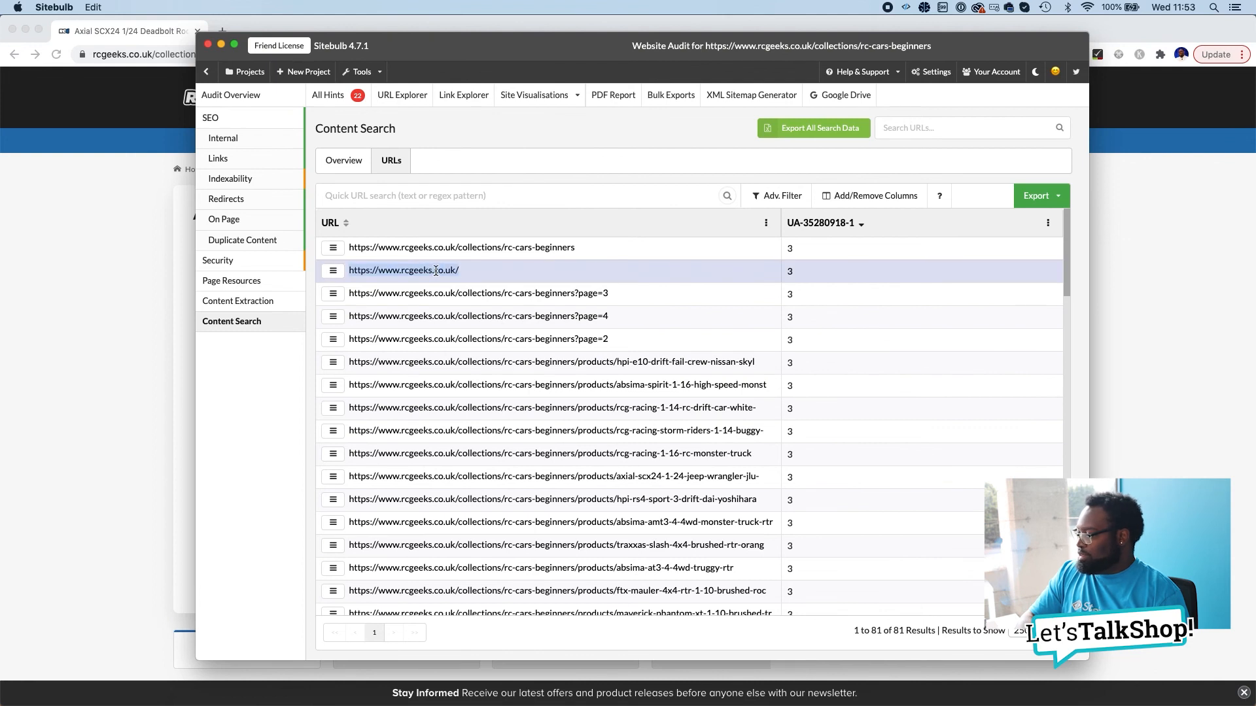